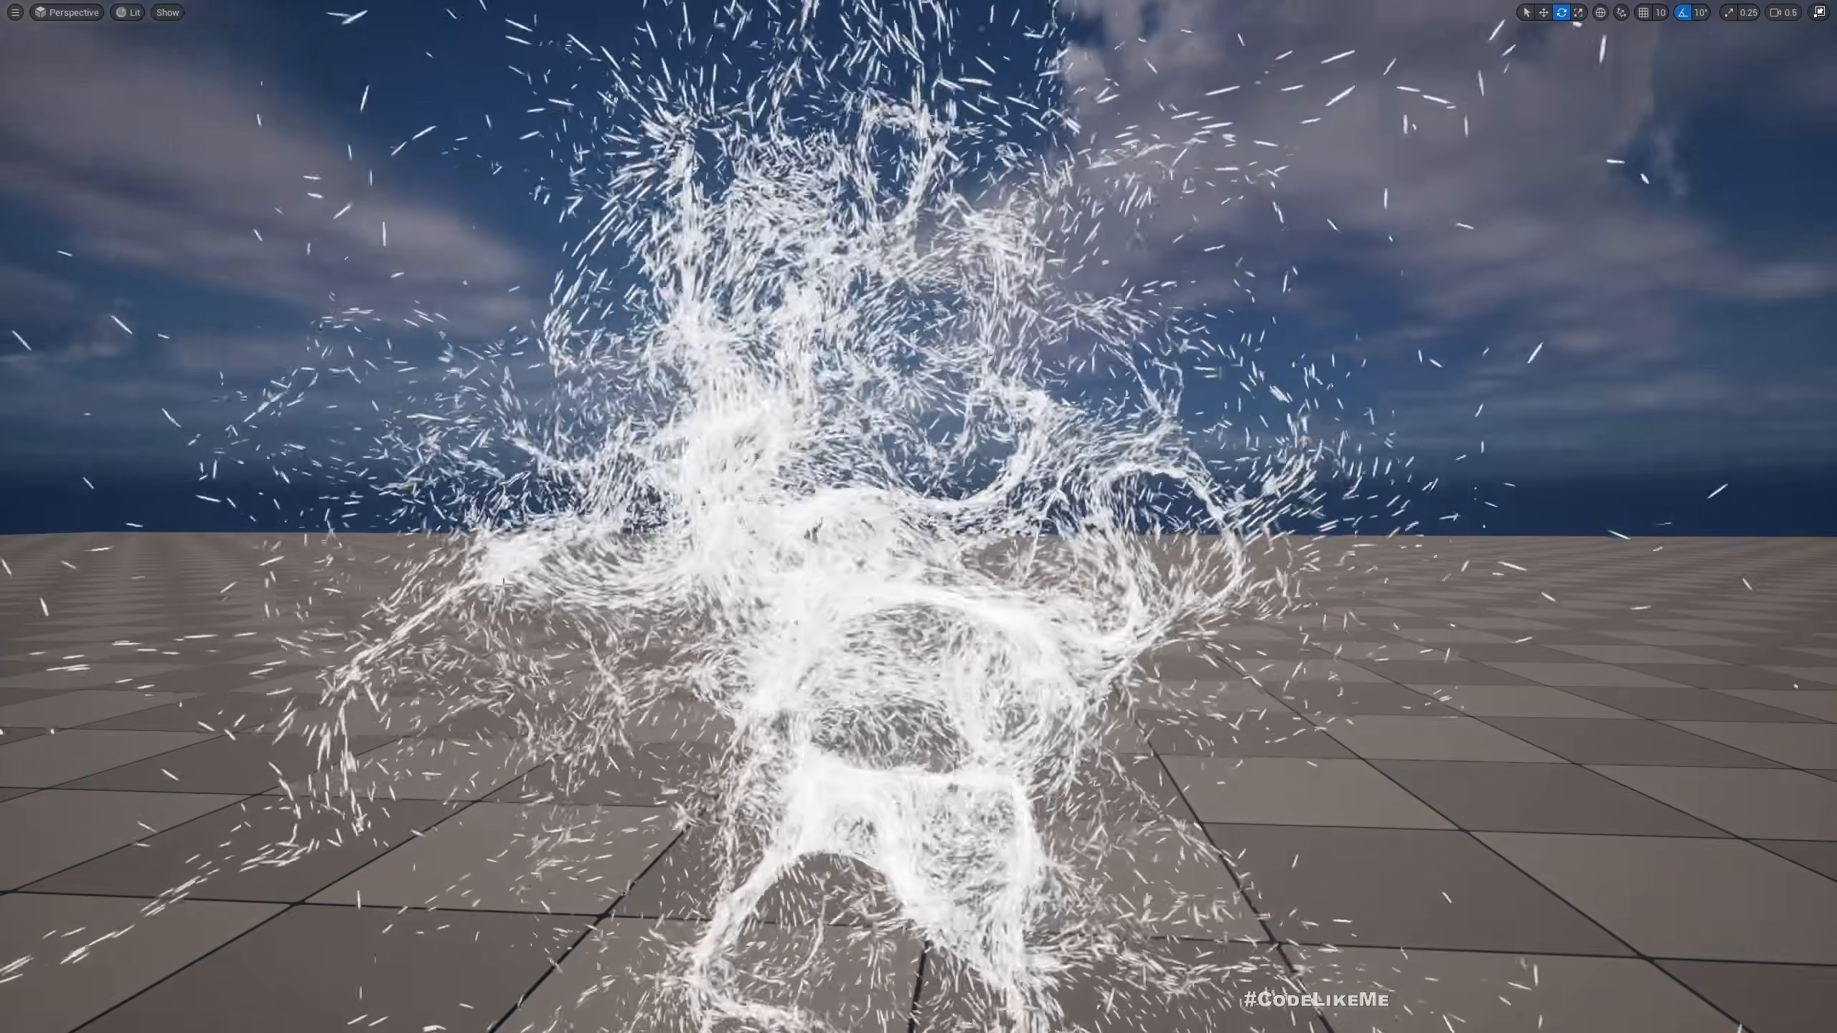
Select the SK_Blade_Fencer actor's Niagara component in the level and open its NS_DisNReIntegration system for editing
key(F11)
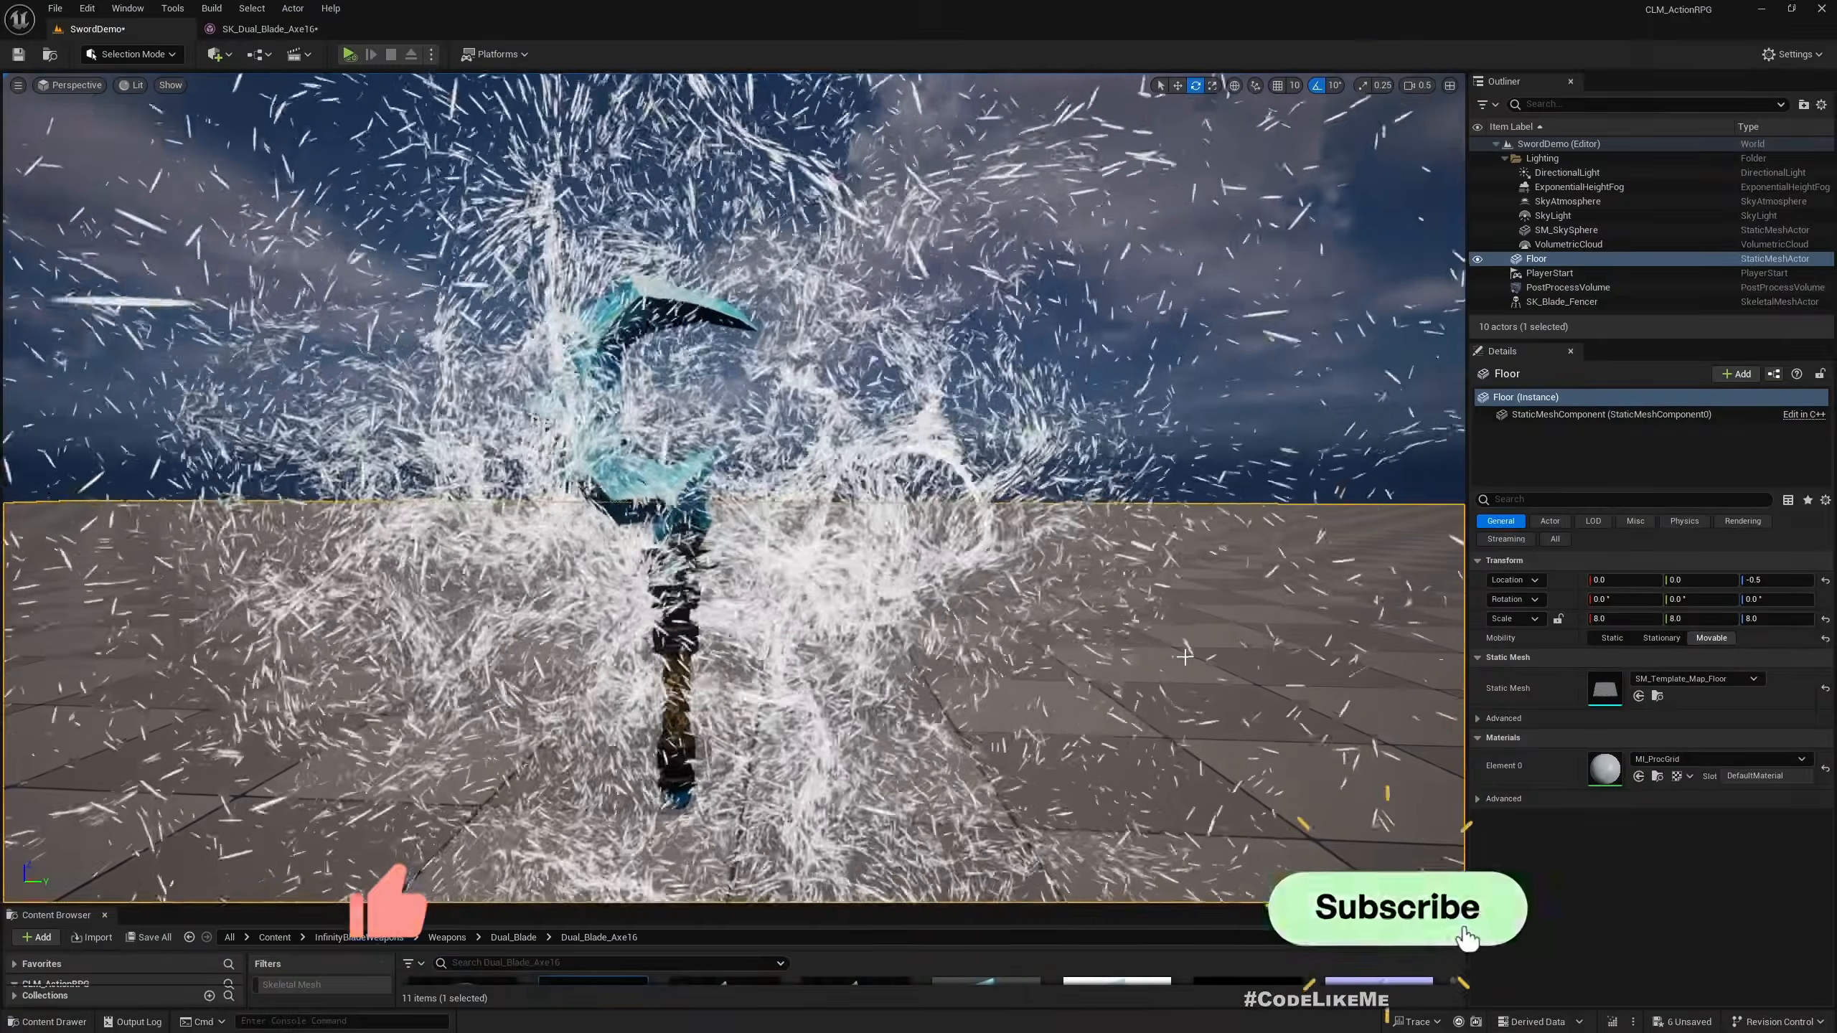
key(Escape)
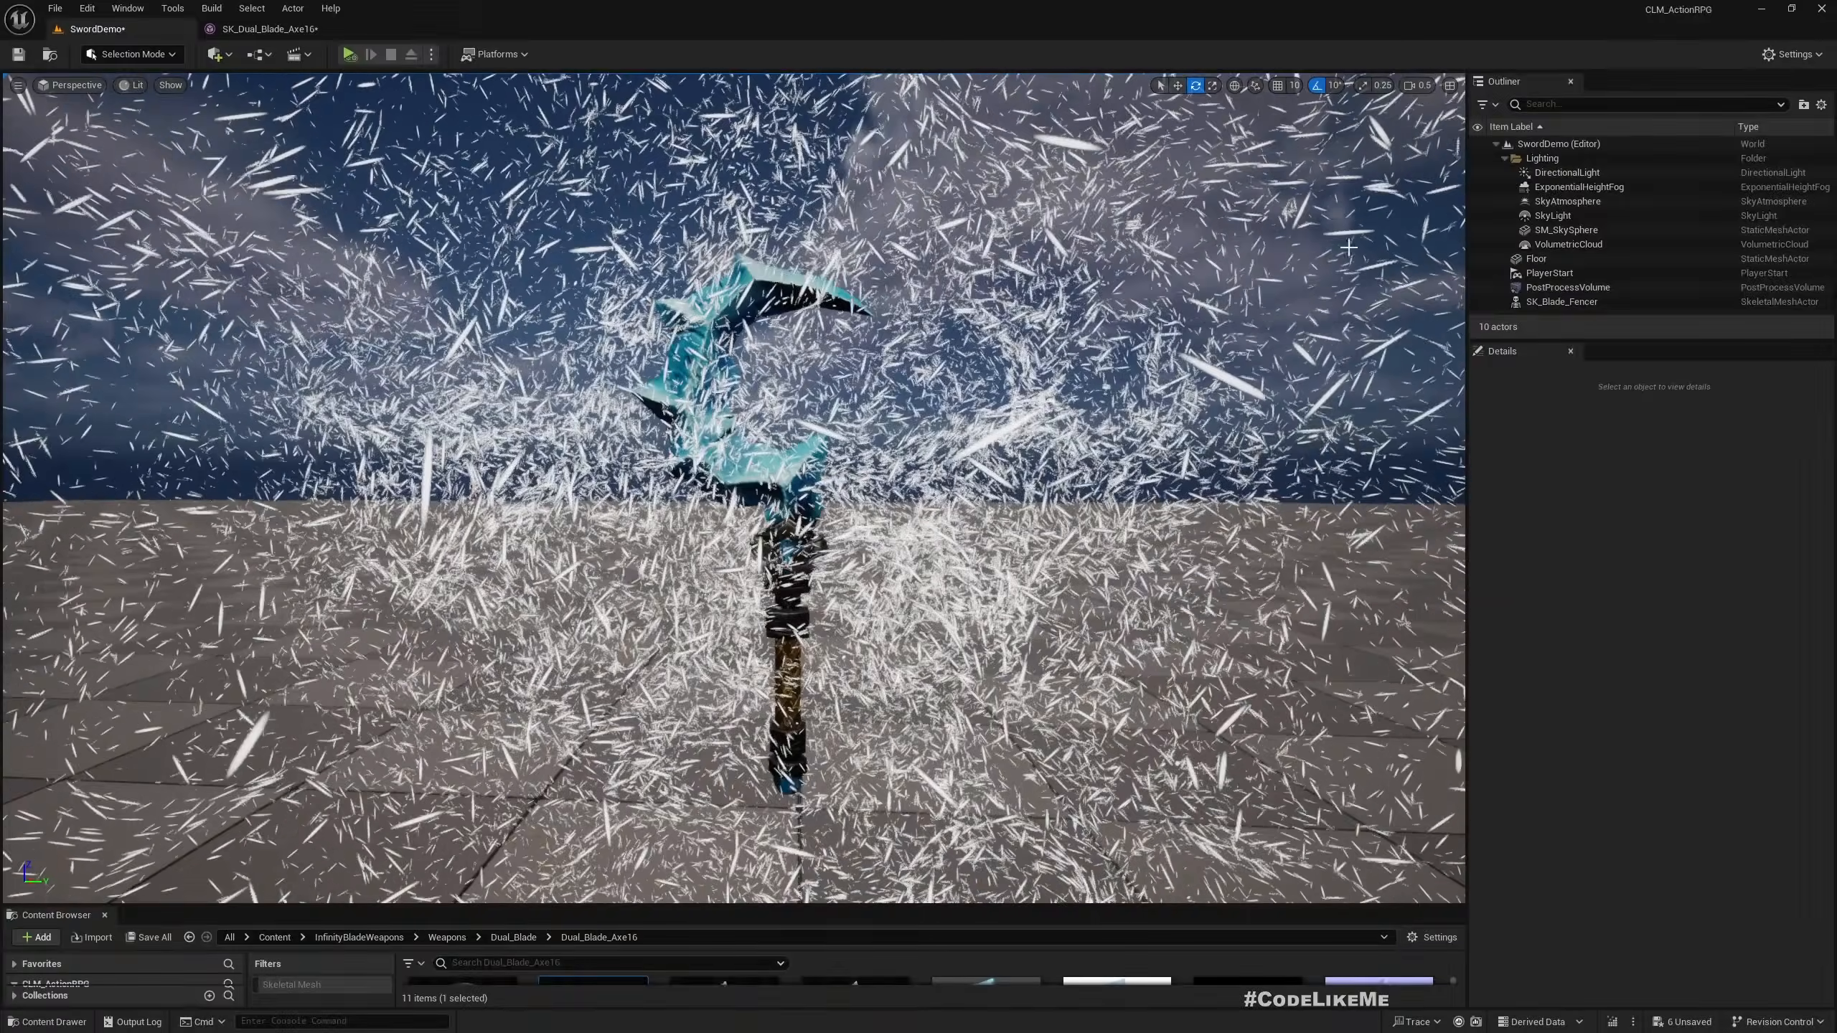
click(1562, 302)
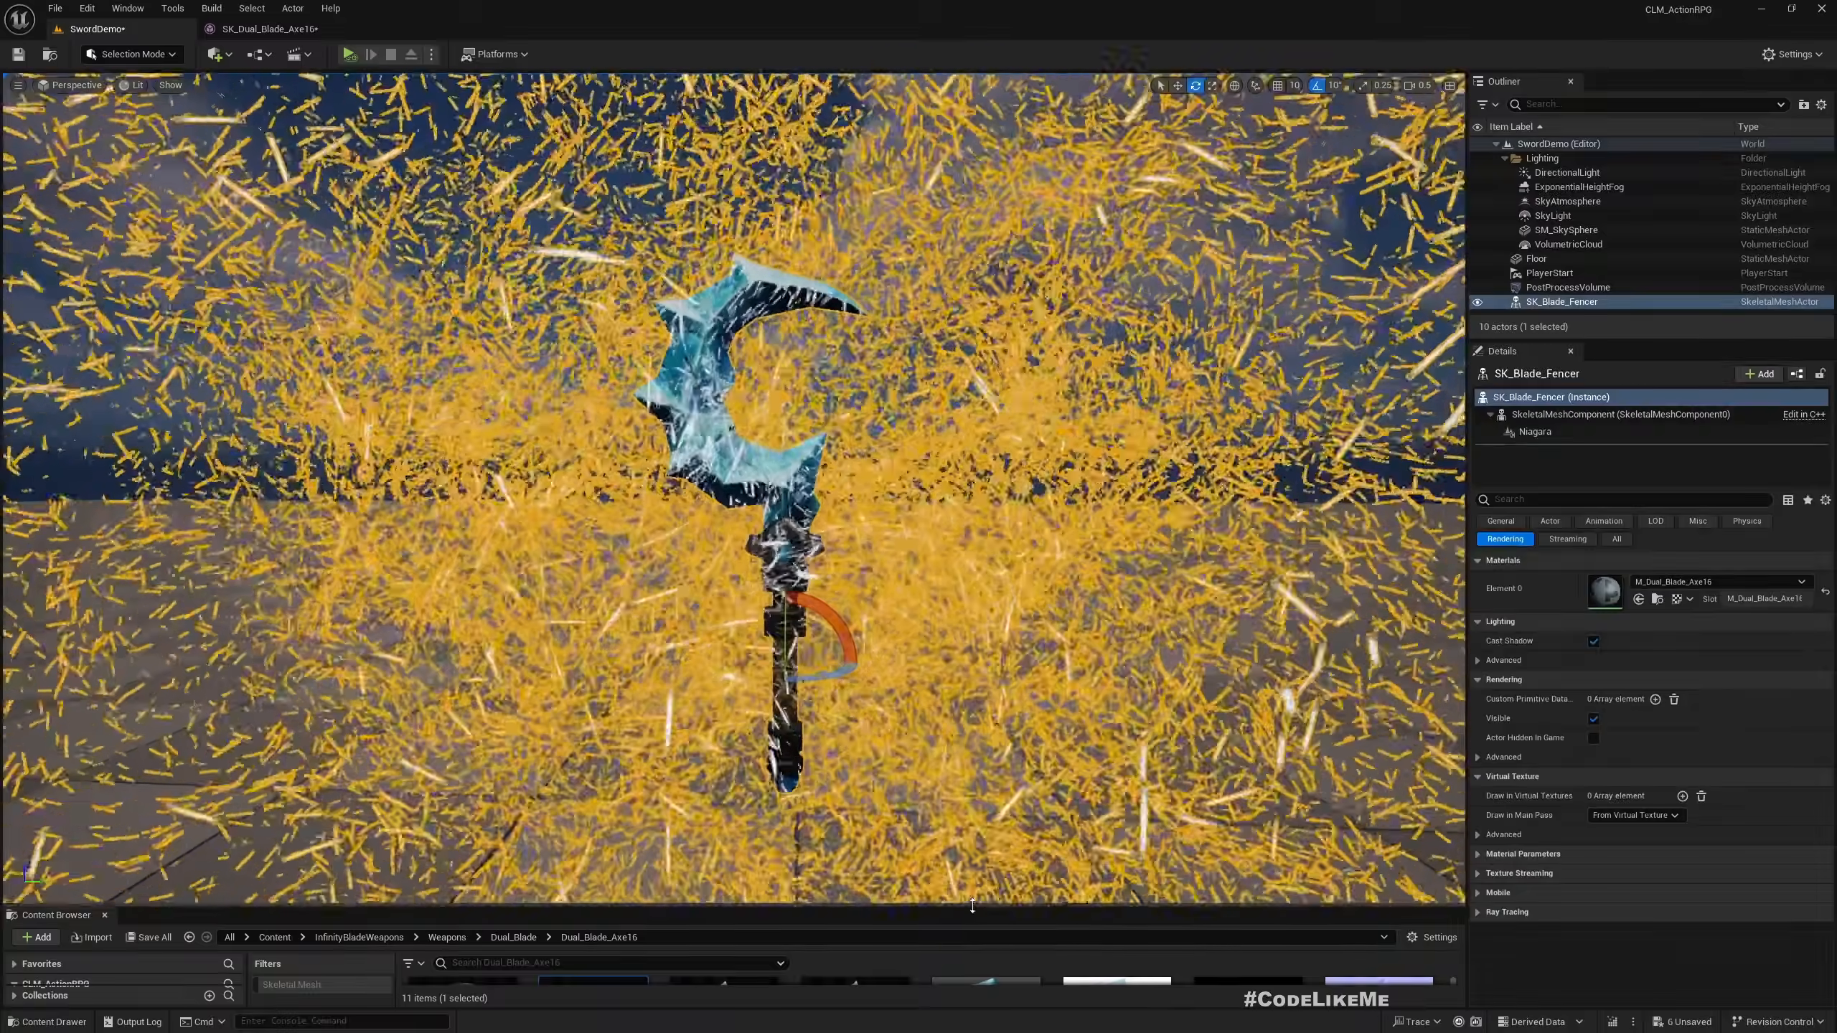
drag(940, 906, 933, 662)
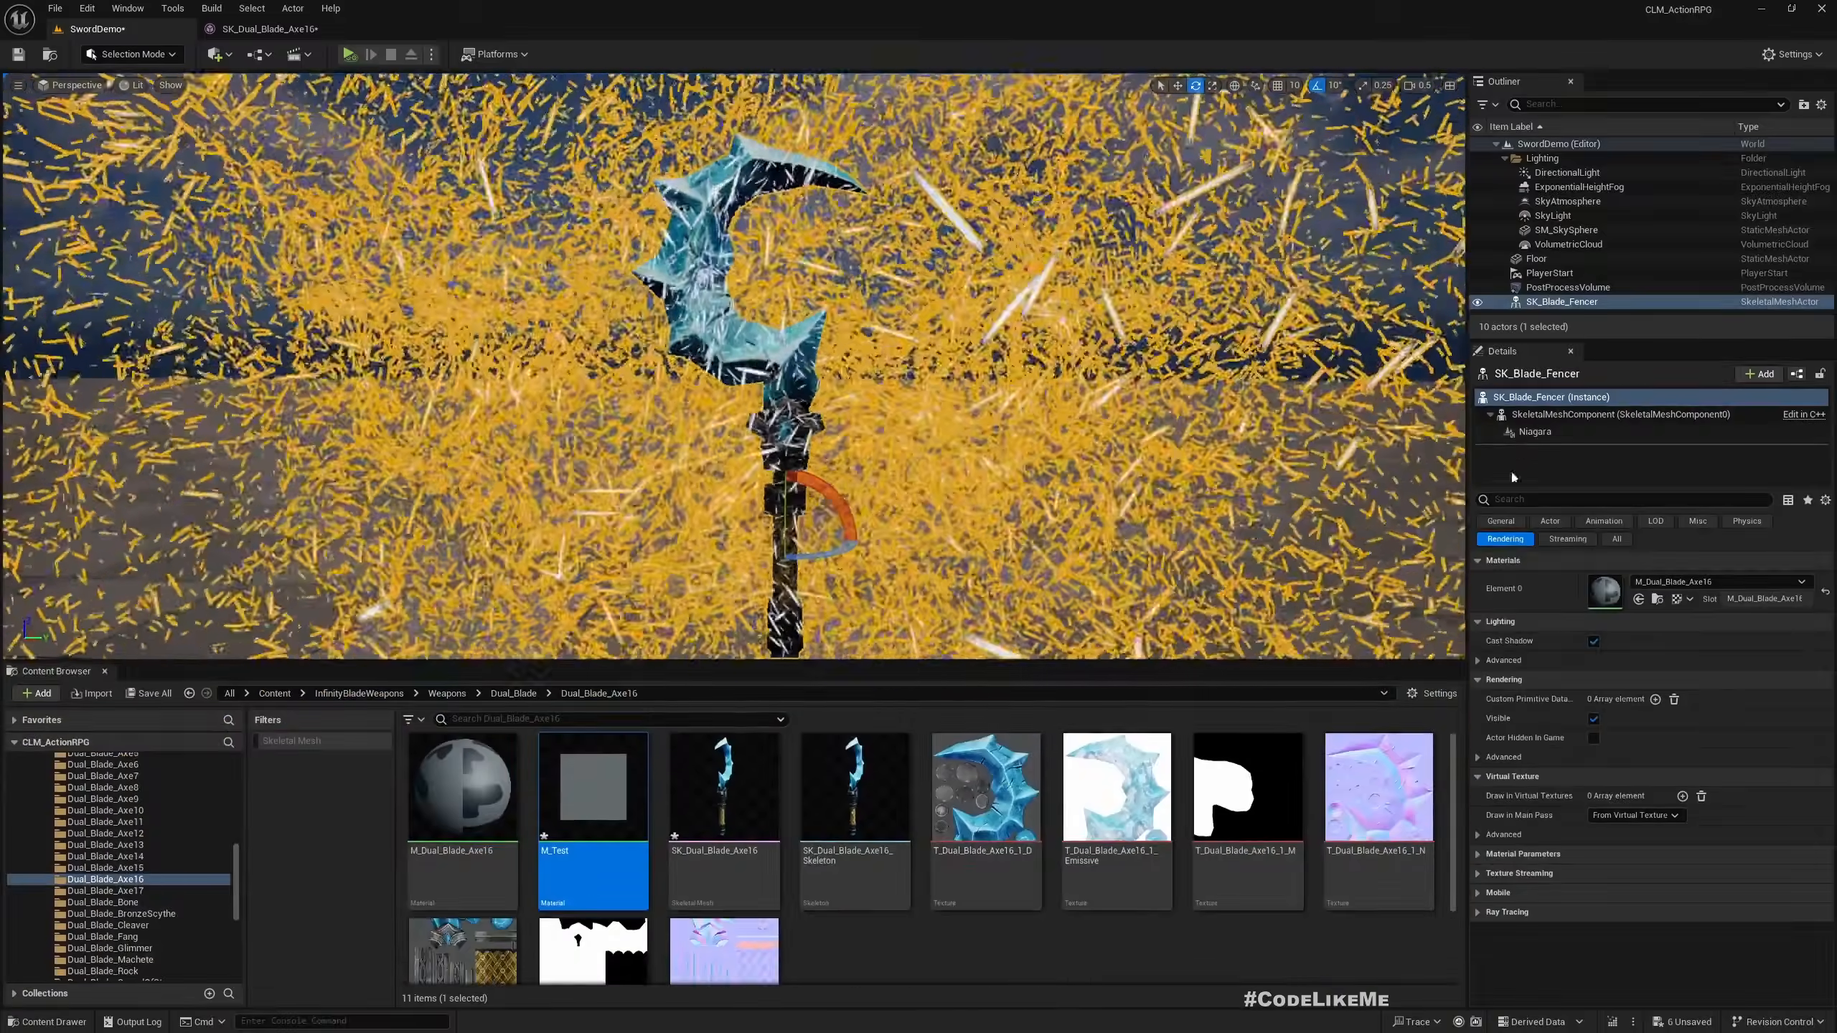
click(1536, 432)
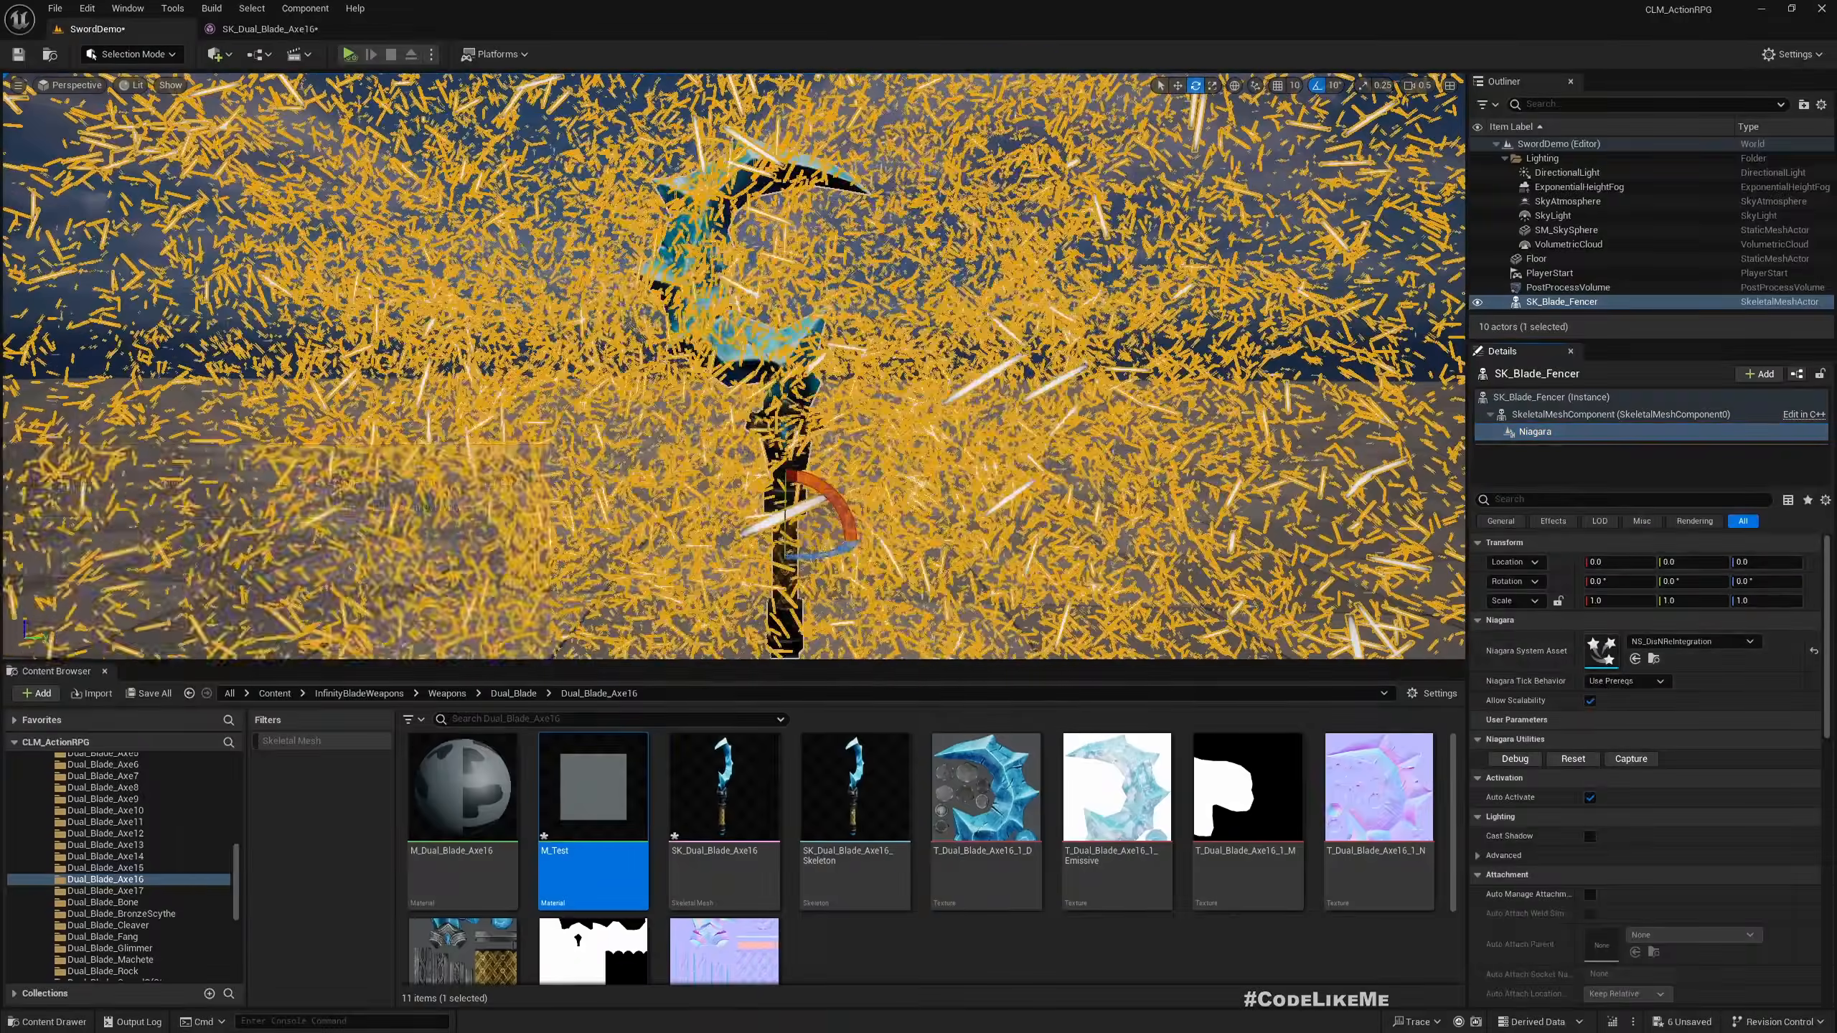
drag(73, 452, 611, 30)
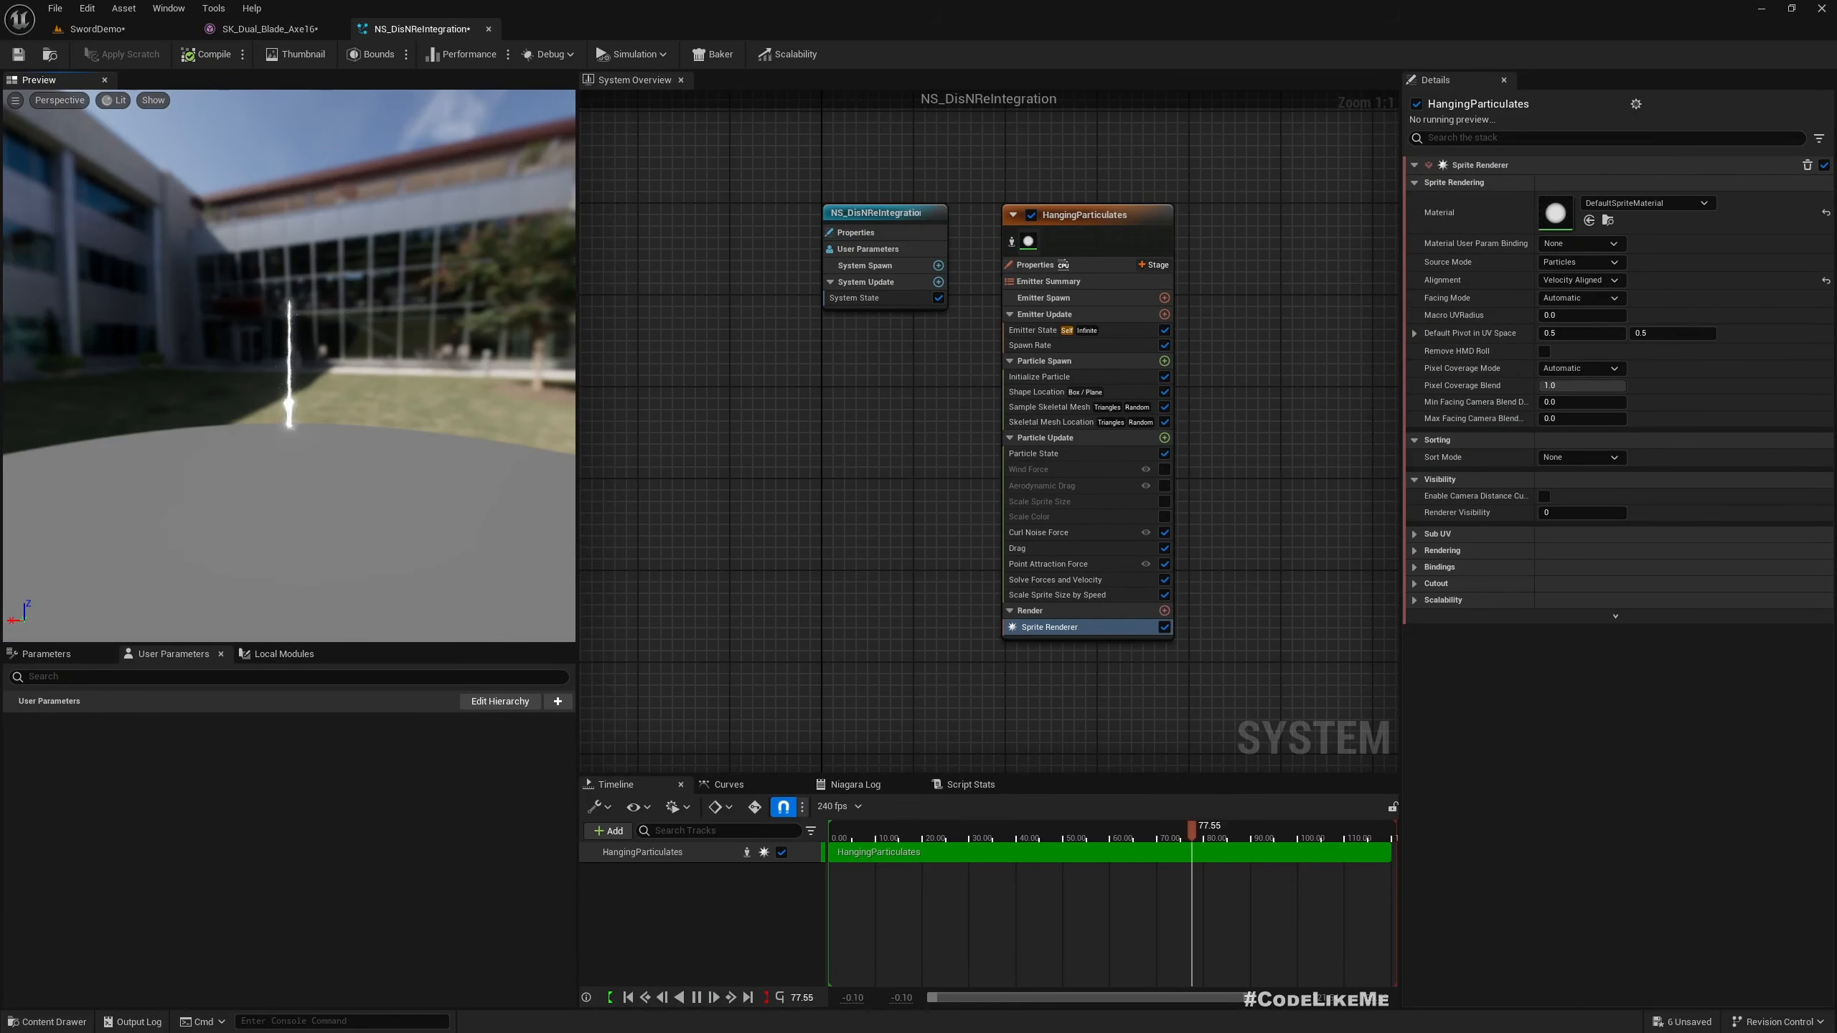
drag(401, 391, 279, 427)
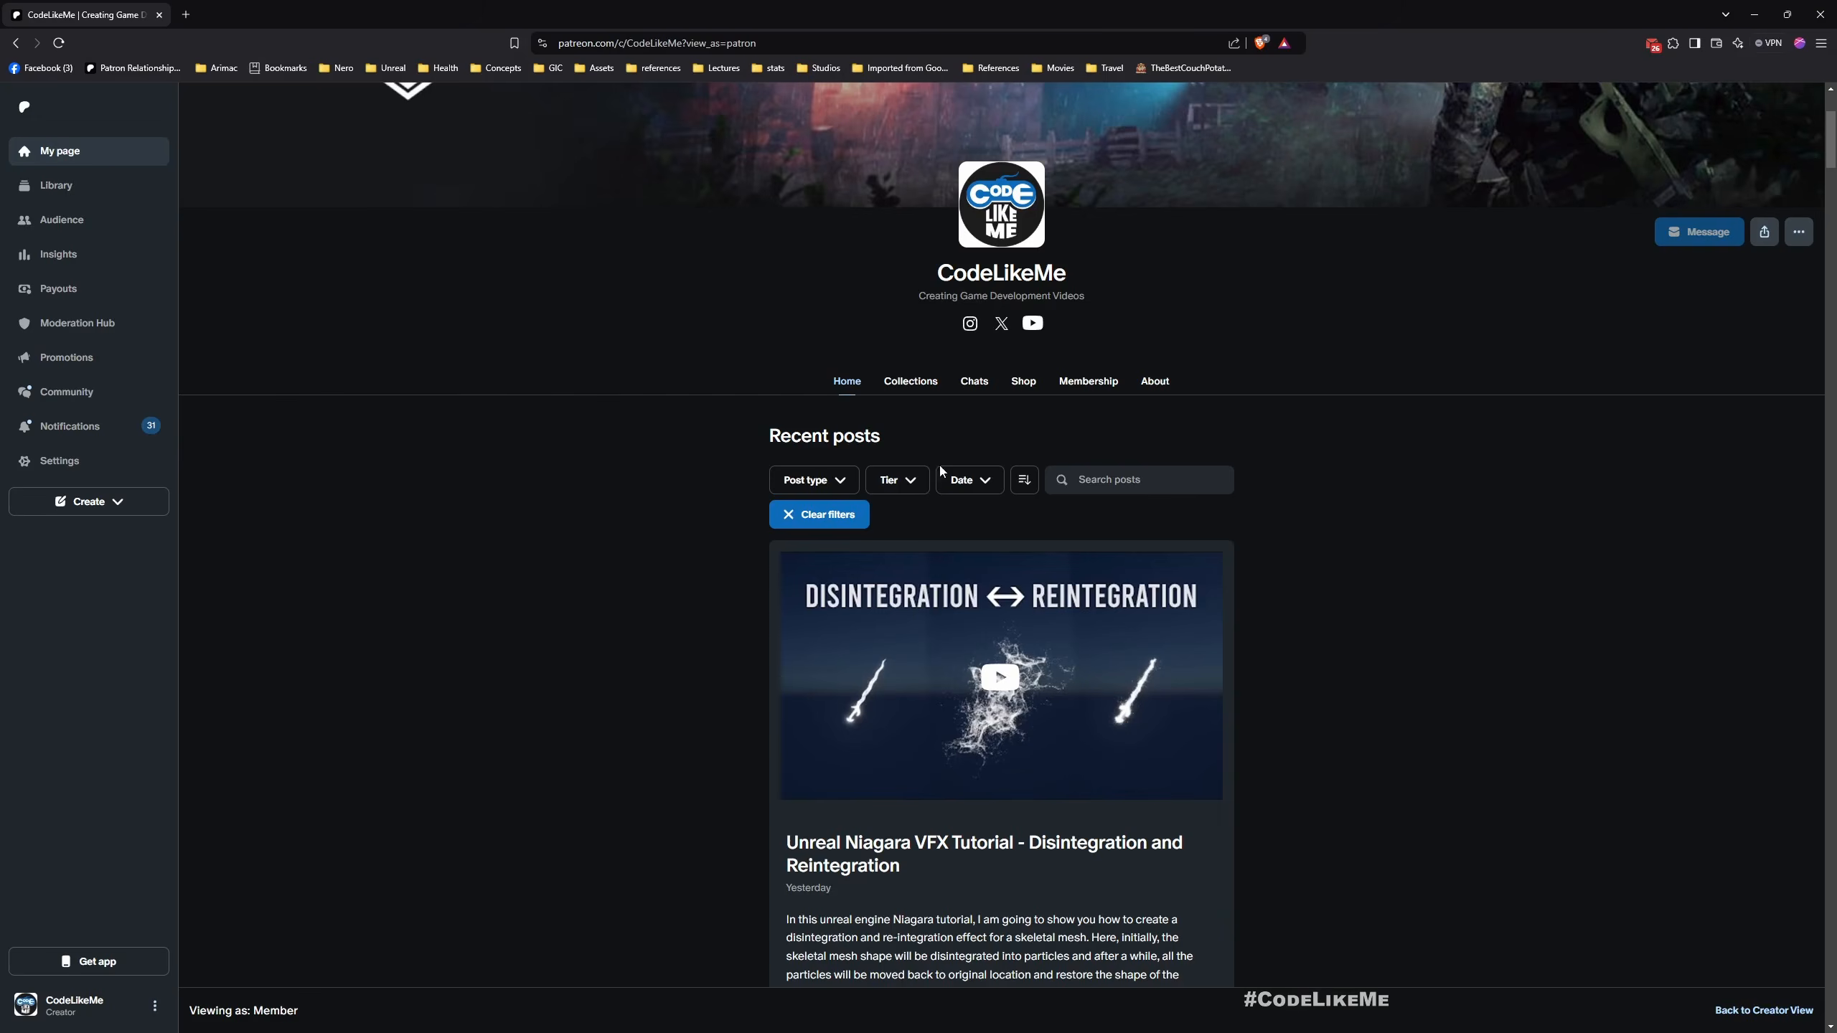
Switch to the browser and look over the Patreon post for the Disintegration and Reintegration tutorial
scroll(1018, 500, down, 2)
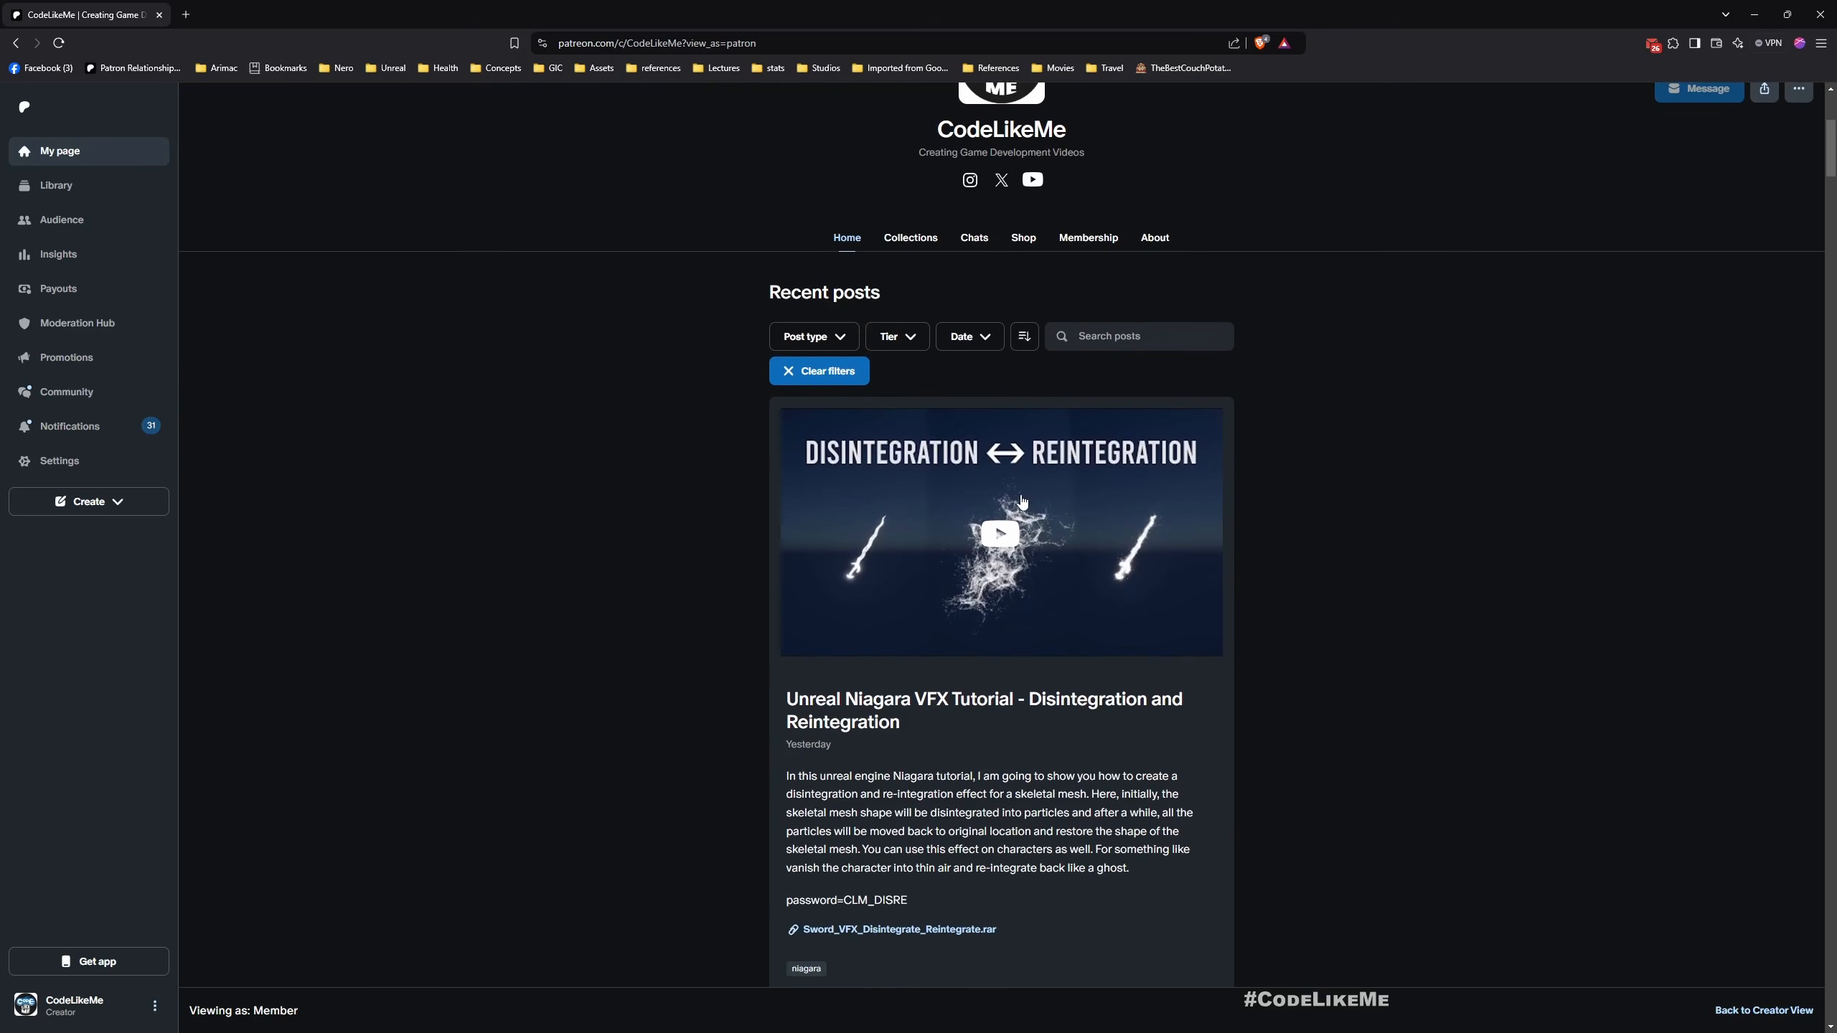
click(1006, 542)
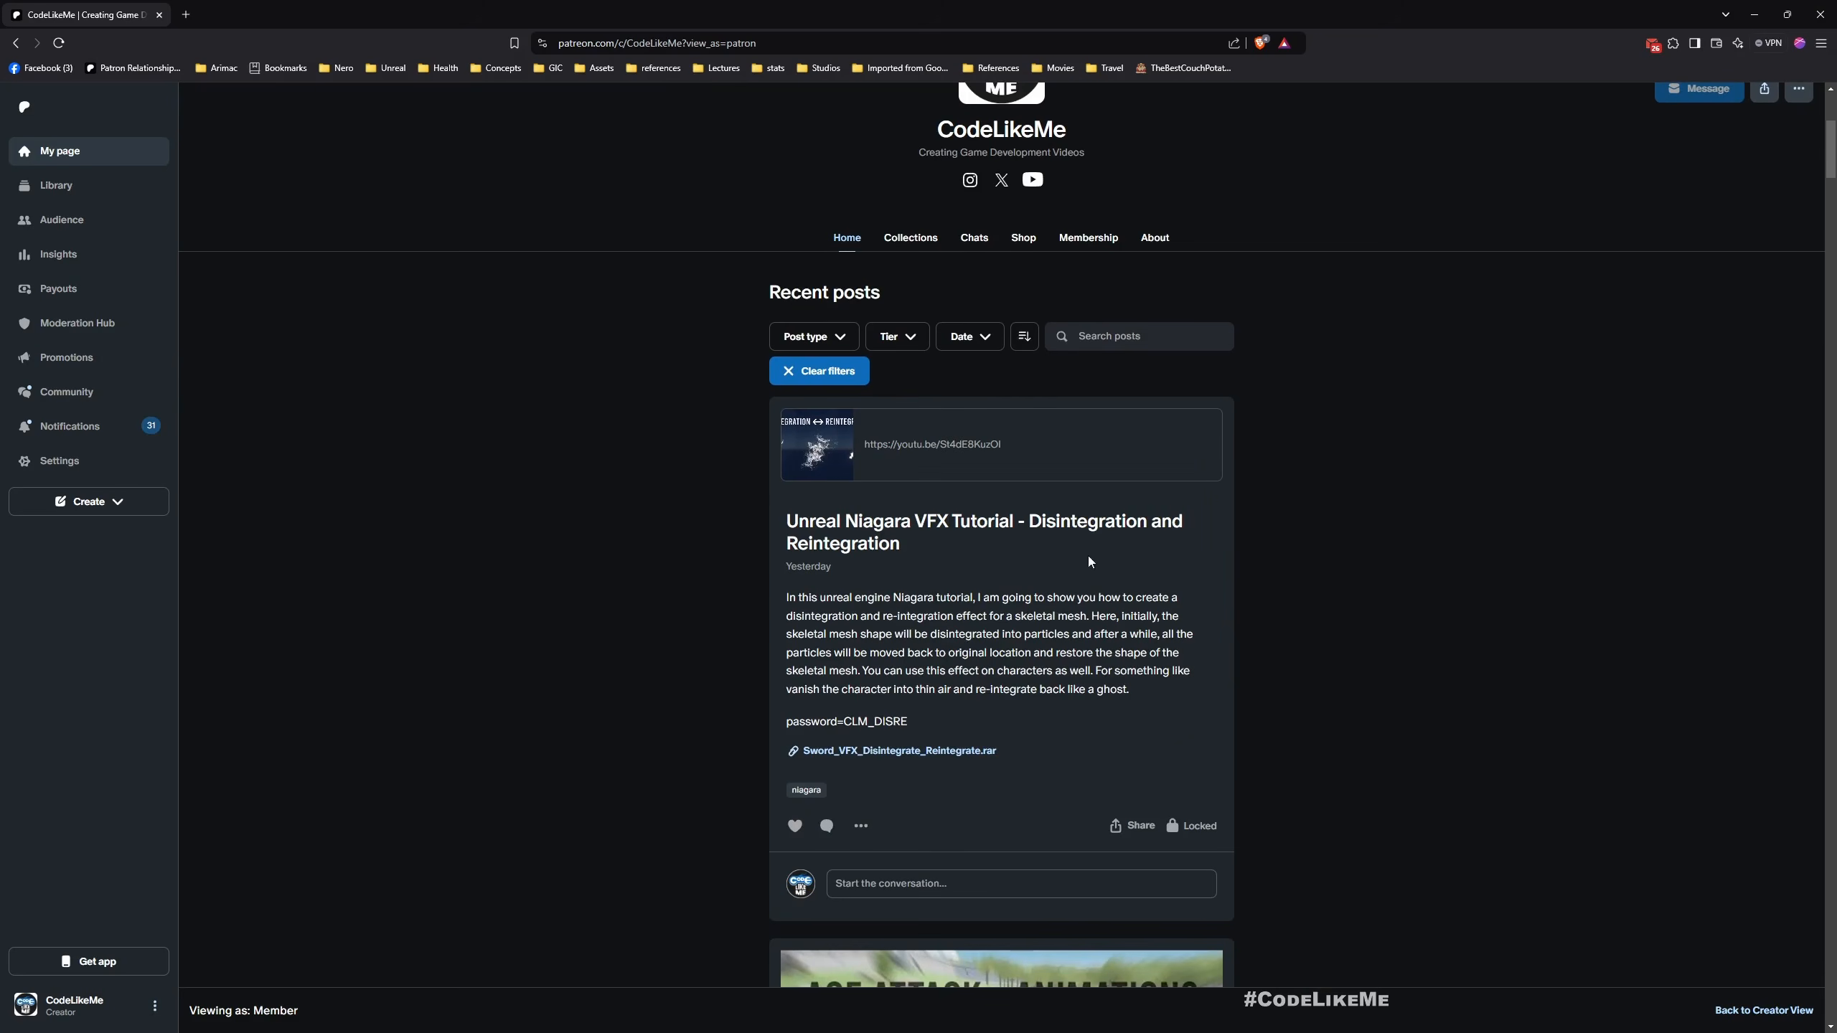
click(808, 432)
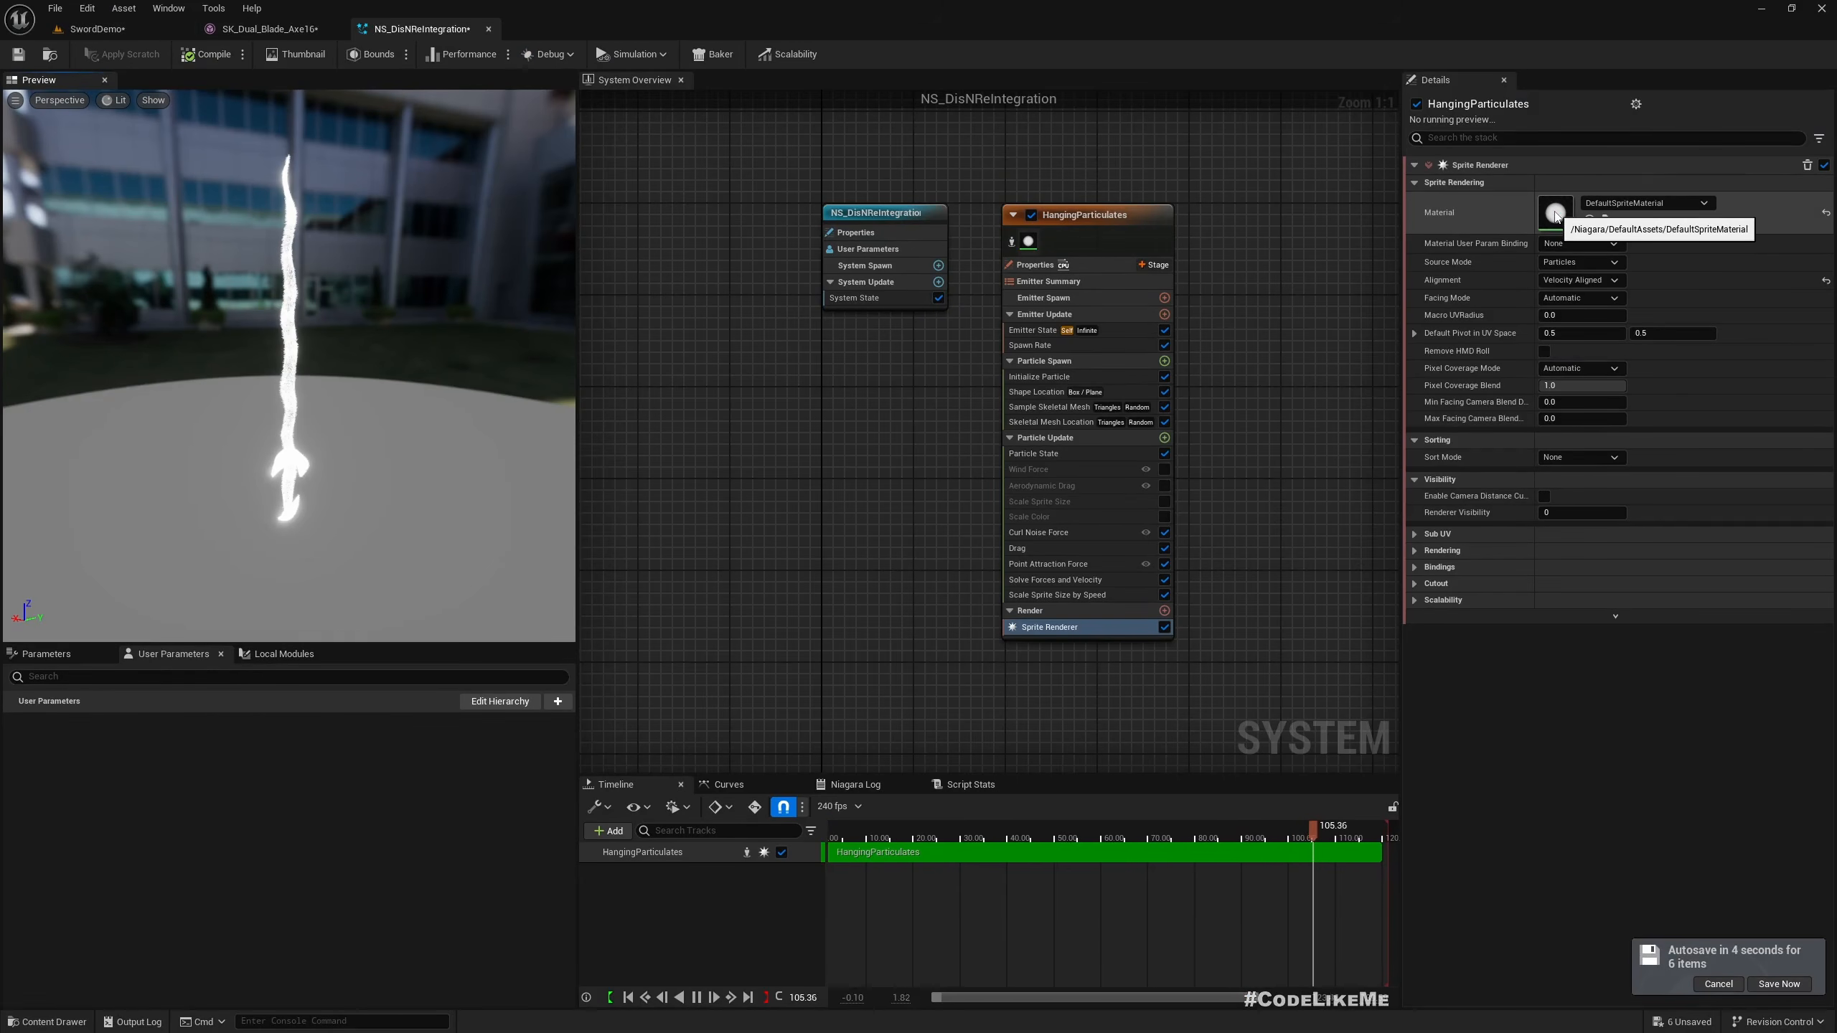
Set the Sample Skeletal Mesh module's preview and default meshes to SK_Dual_Blade_Axe16 in the HangingParticulates emitter
drag(326, 466, 246, 448)
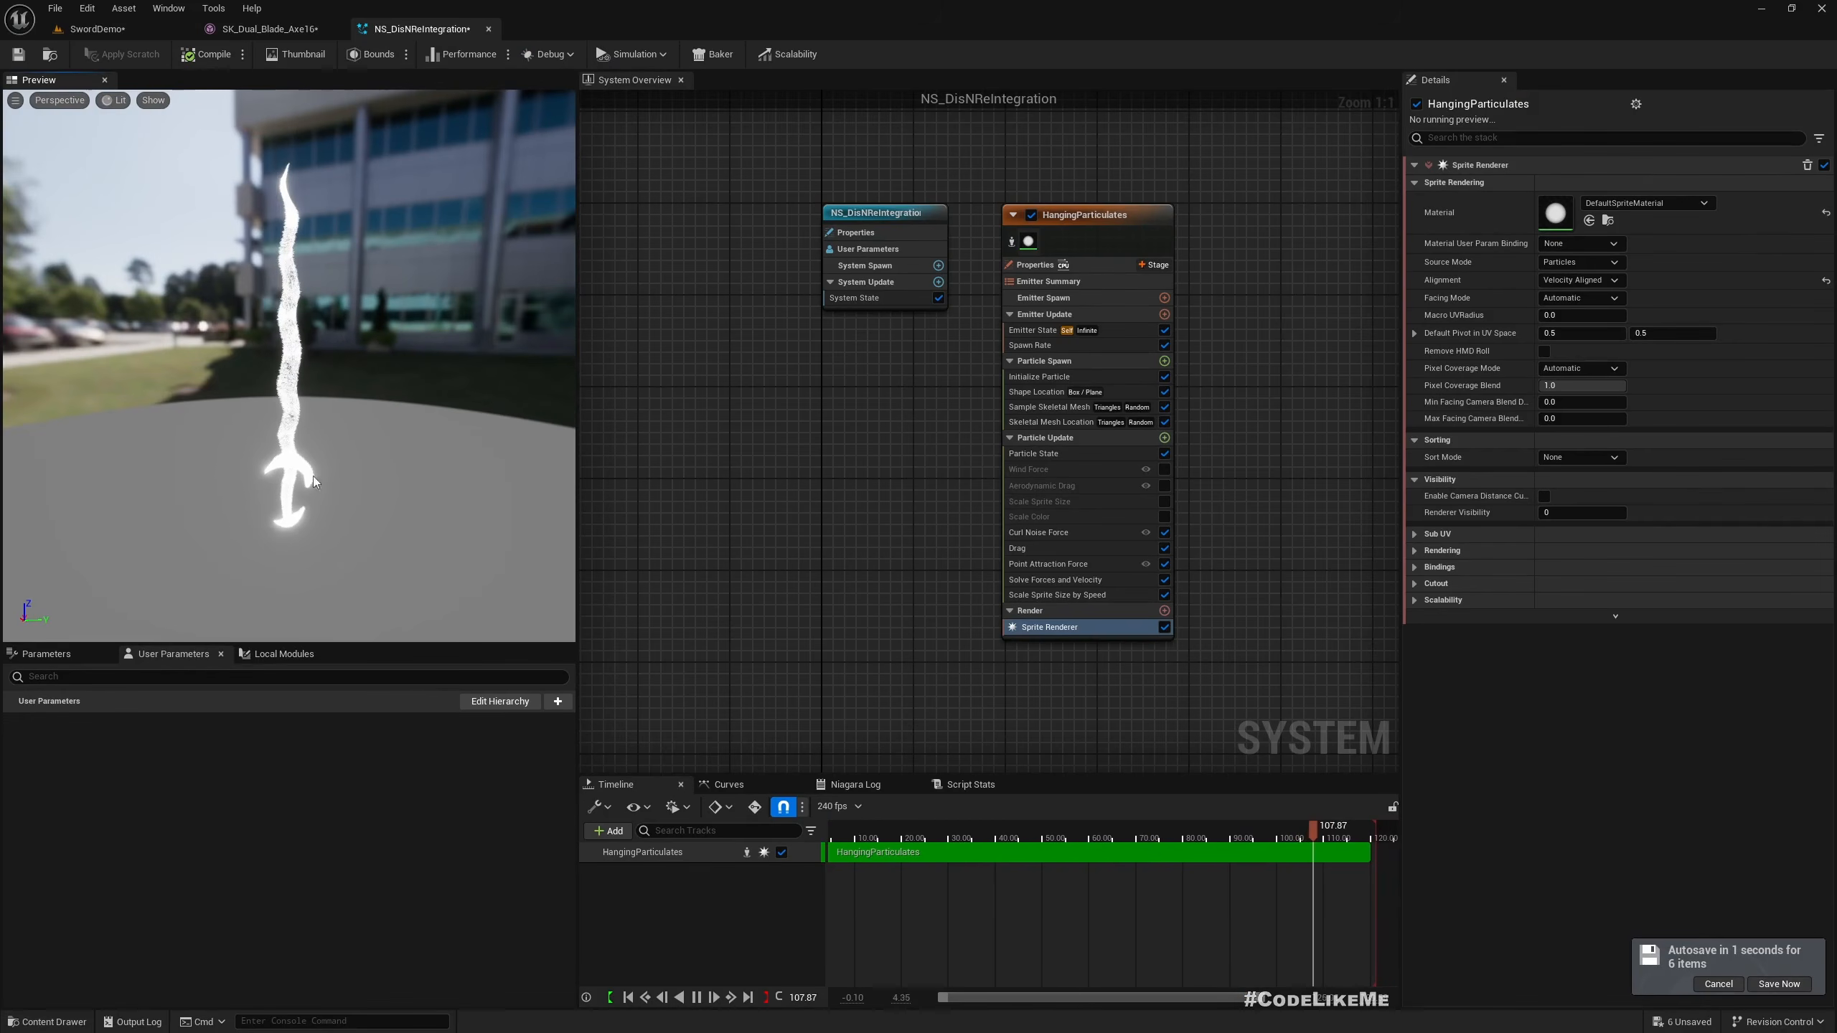
click(1026, 408)
ctrl+click(1042, 423)
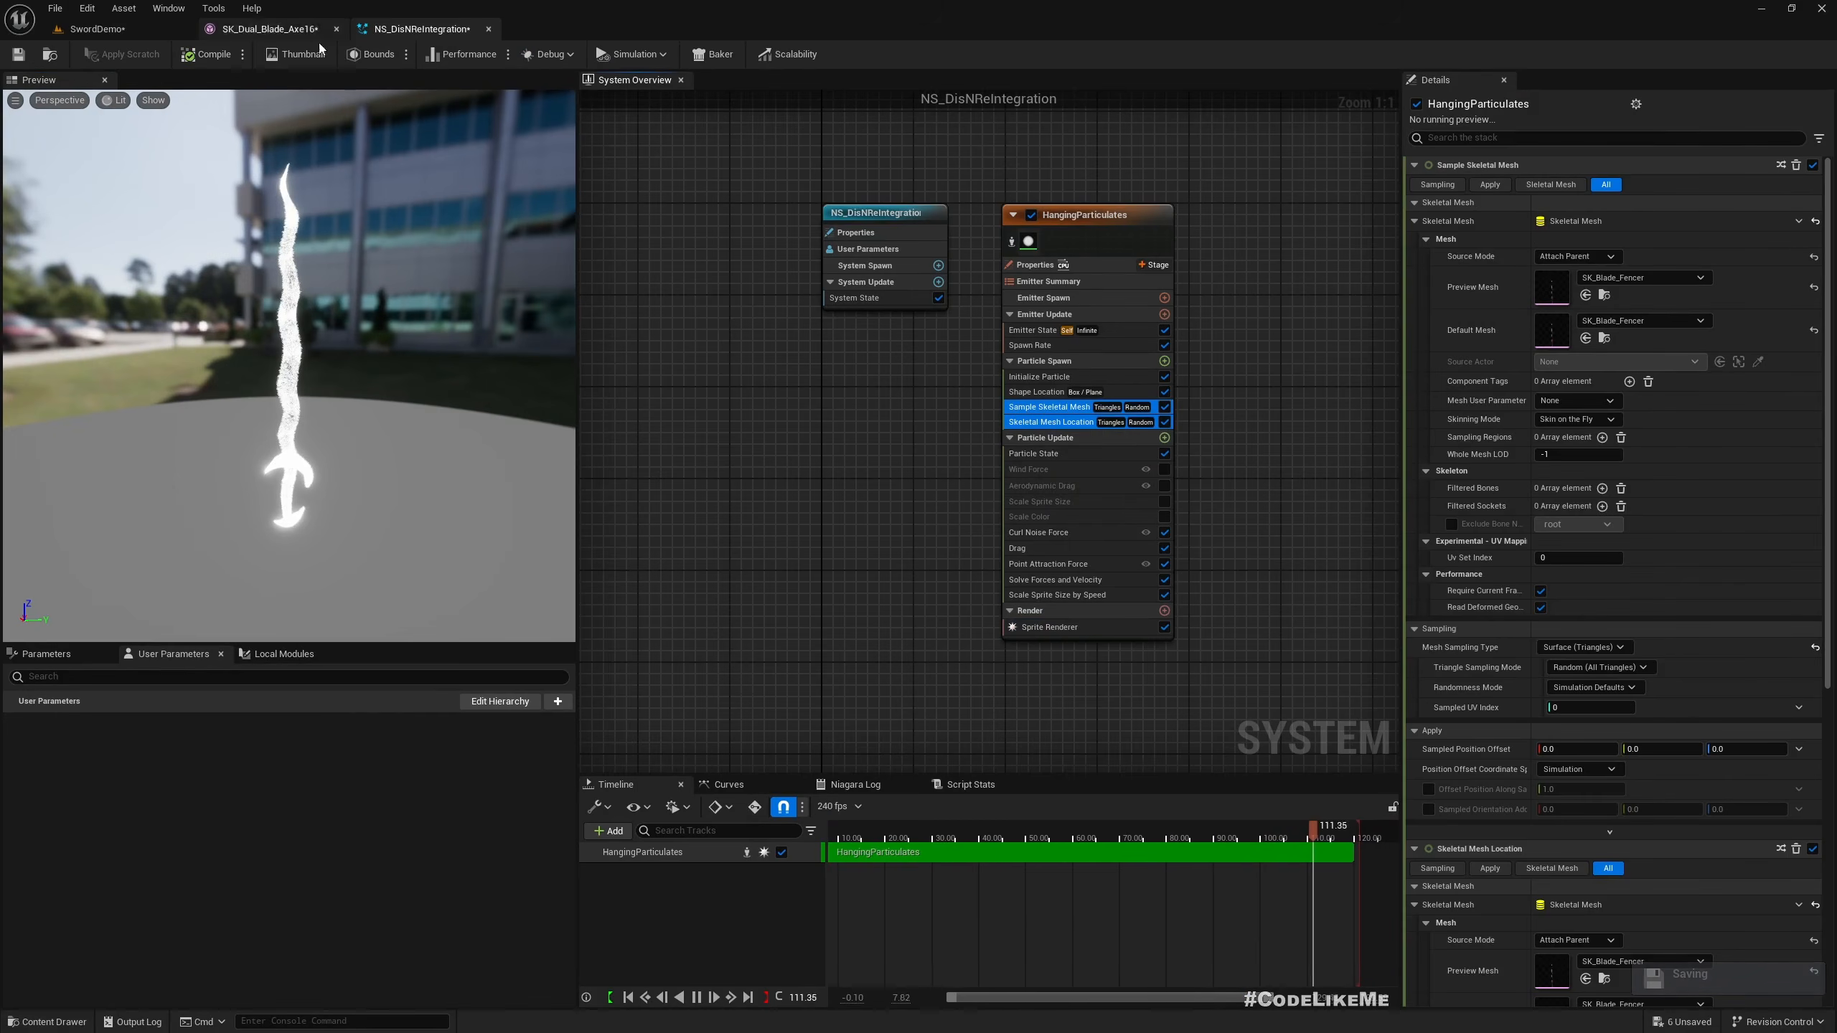
click(270, 28)
click(51, 57)
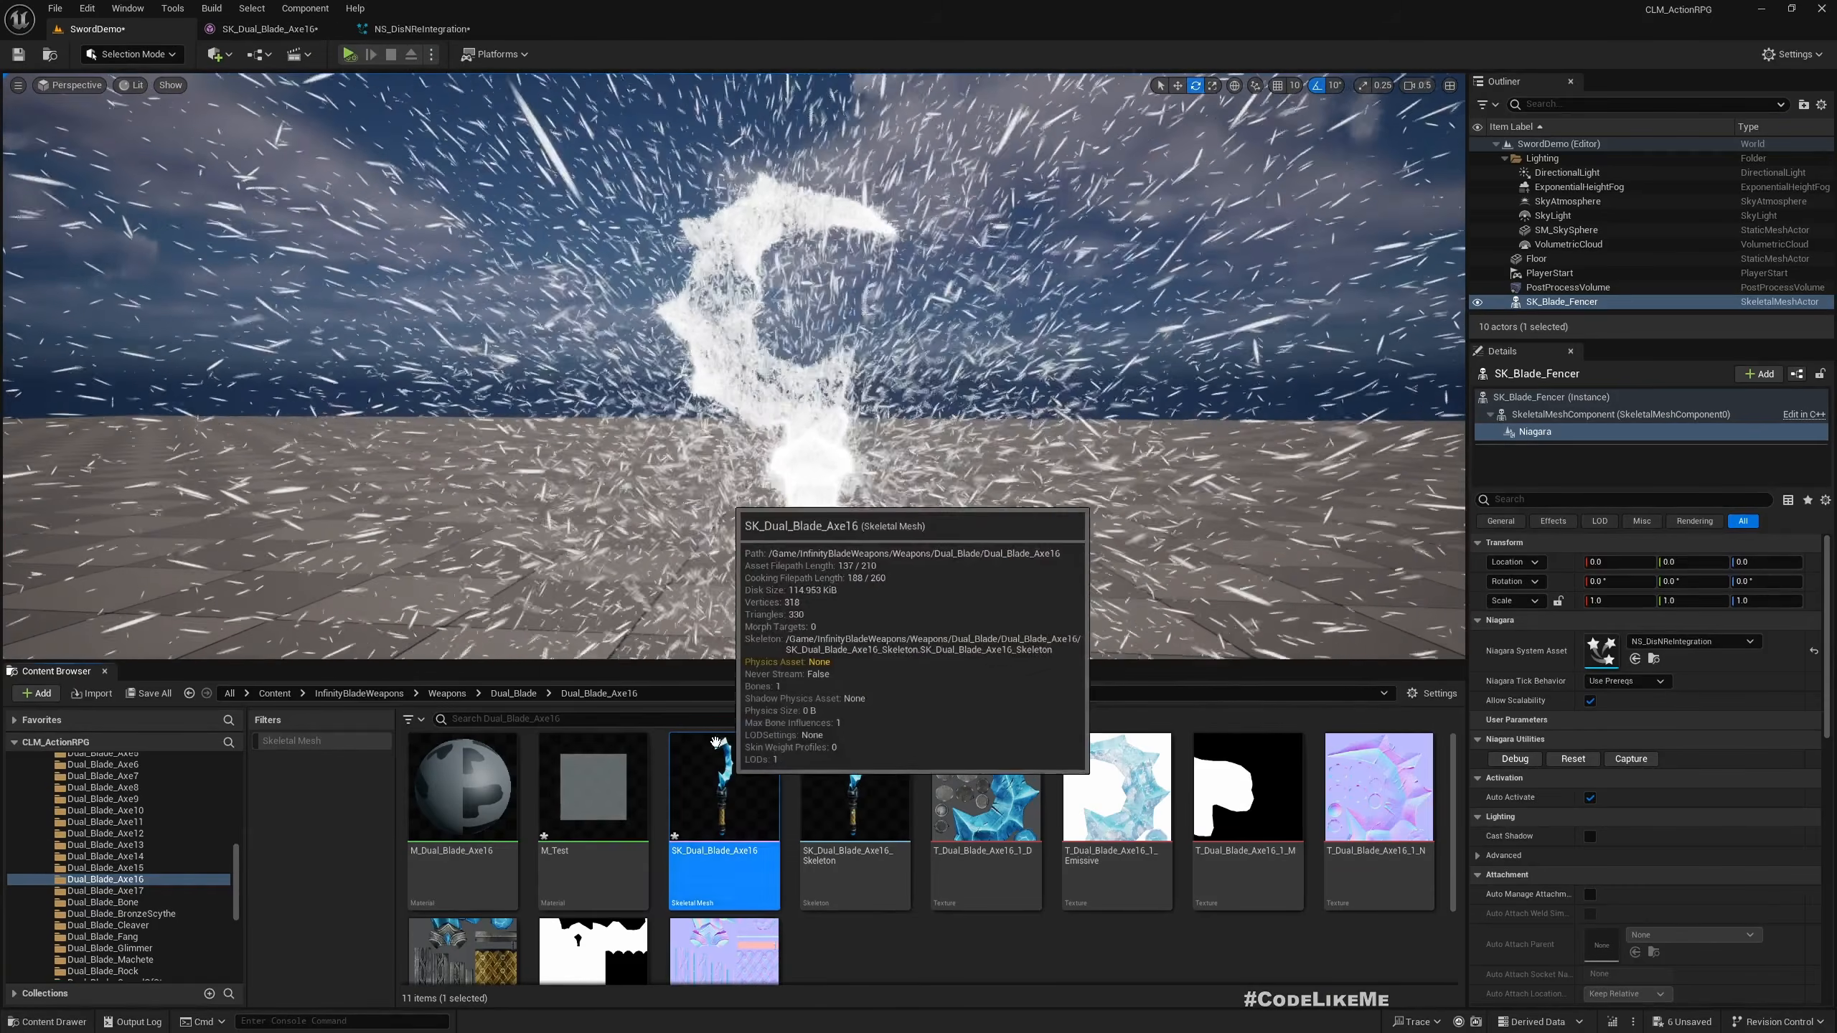
click(422, 28)
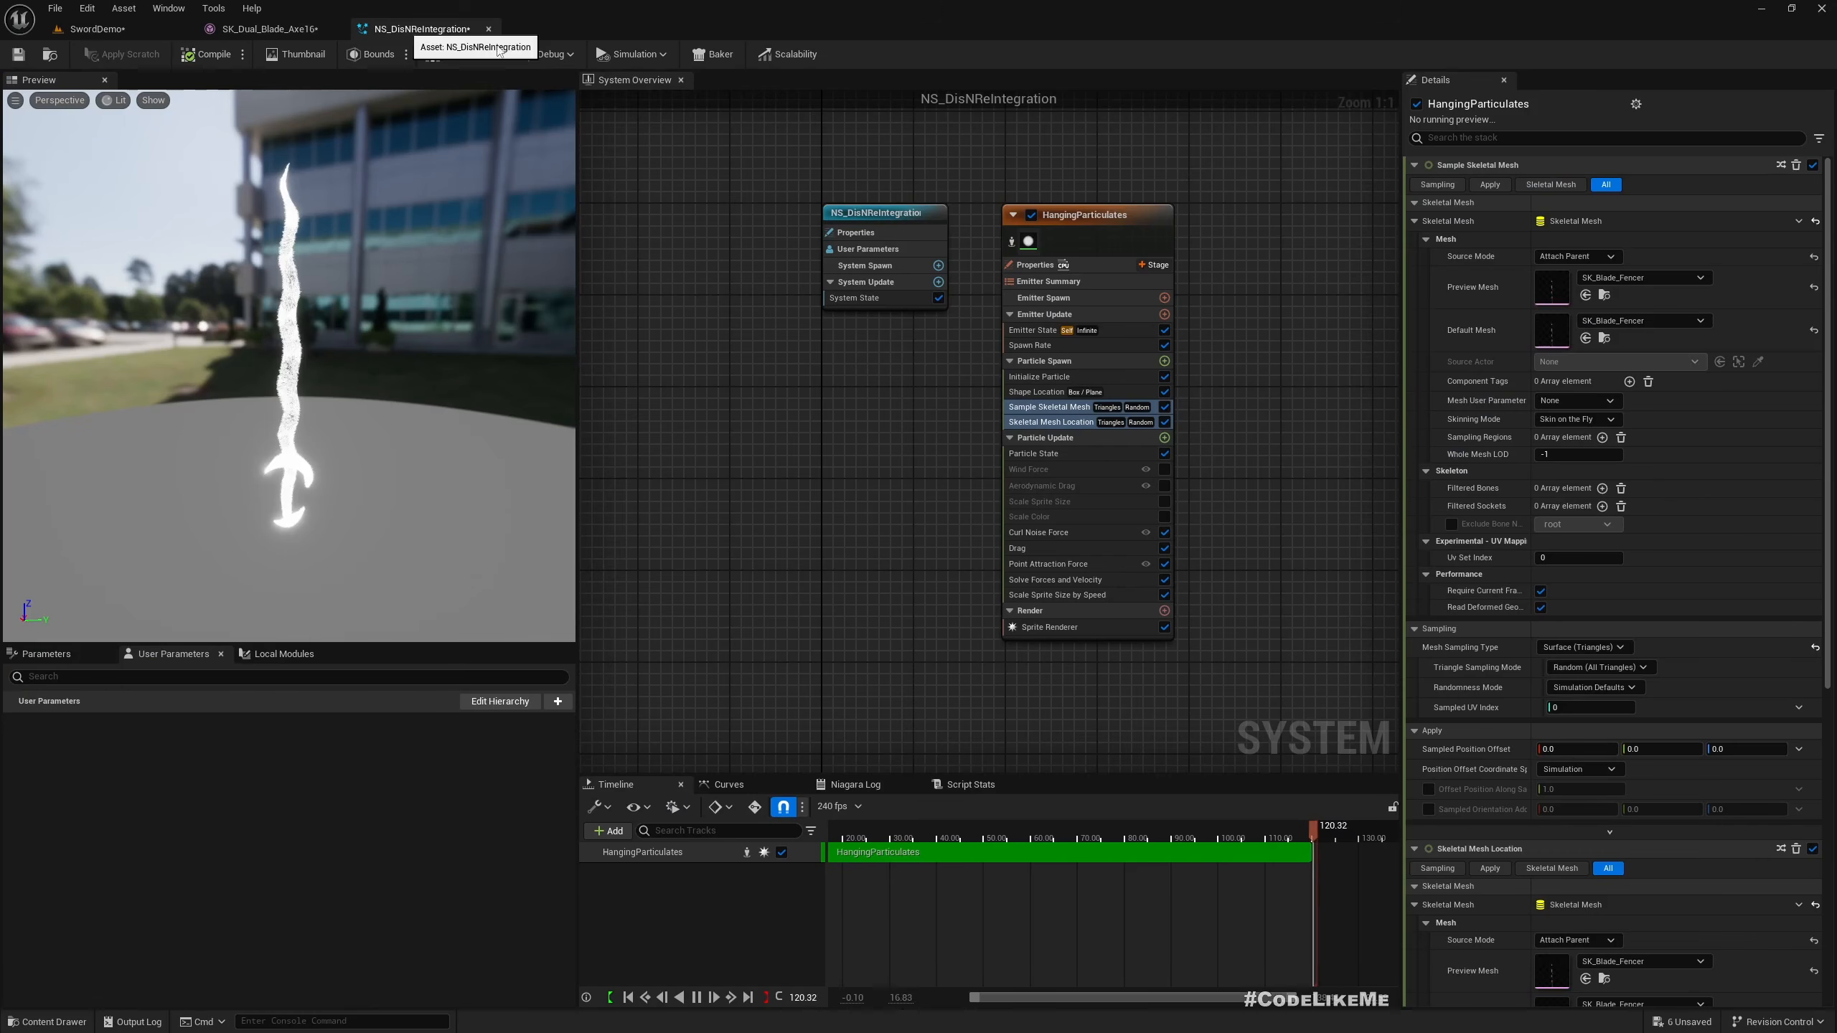
click(1585, 294)
click(1585, 338)
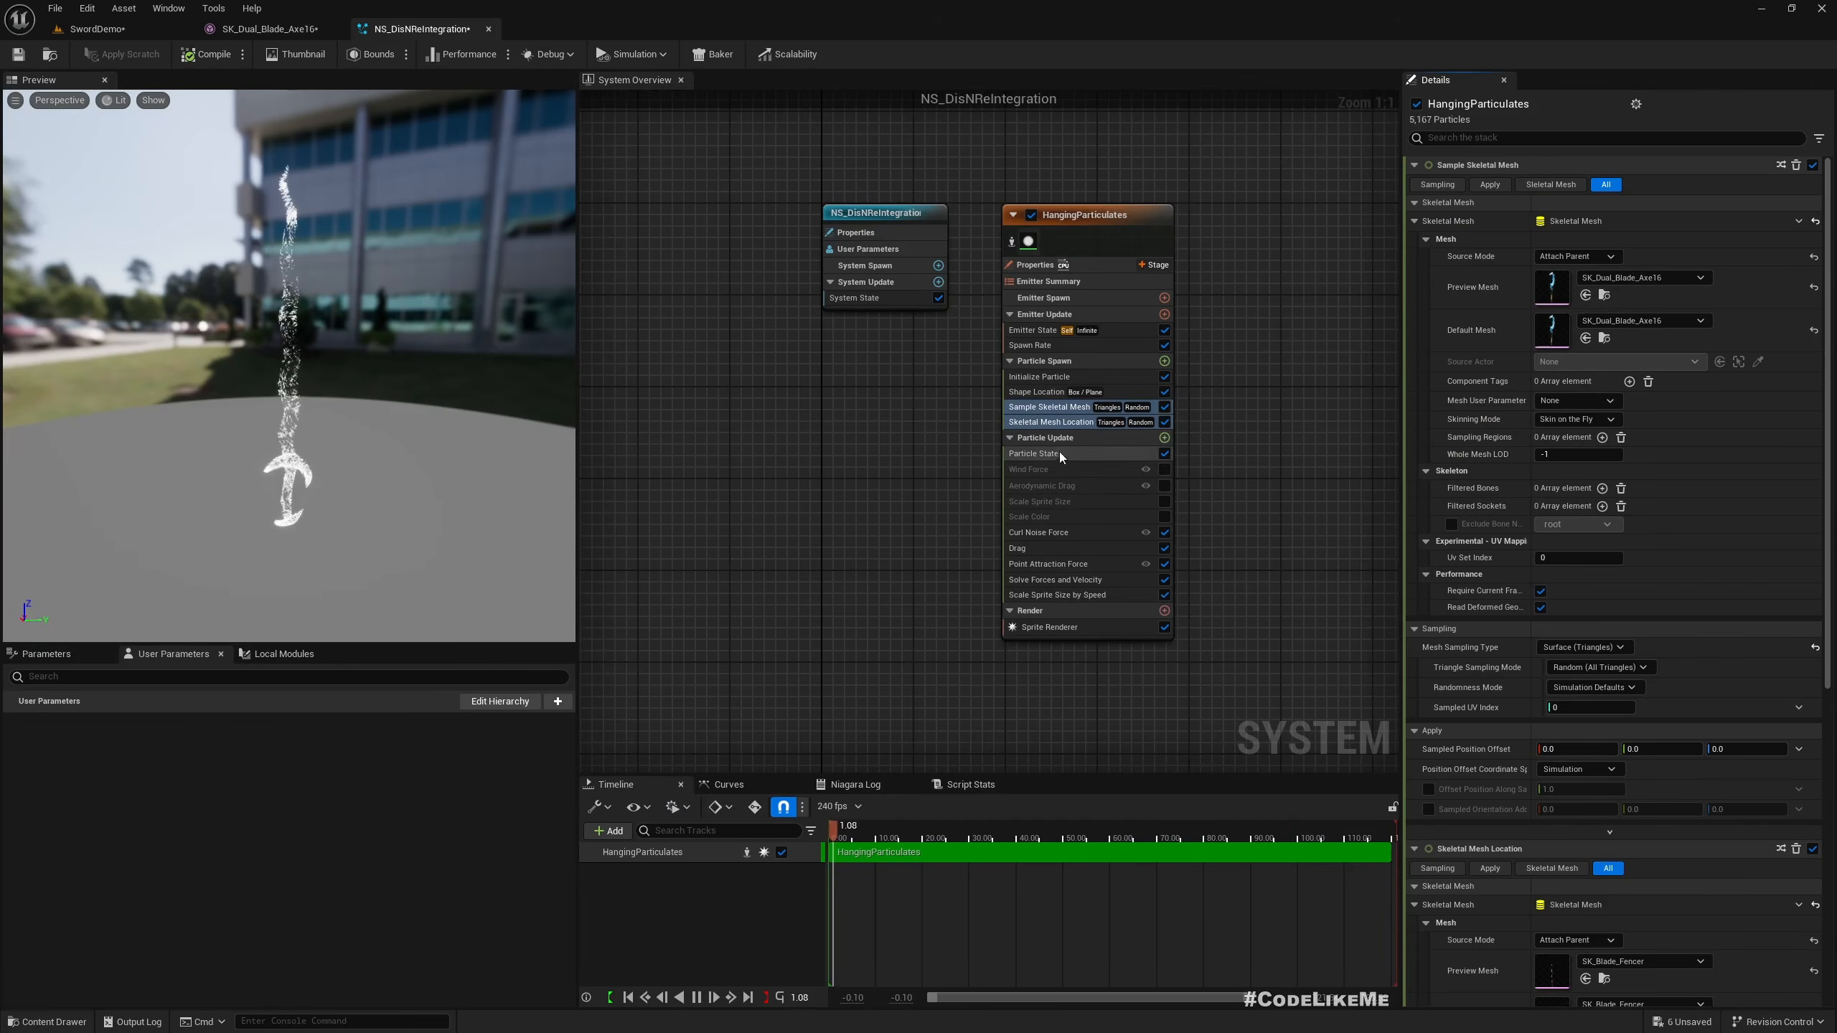
Set the Skeletal Mesh Location module's preview and default meshes to SK_Dual_Blade_Axe16
click(1050, 422)
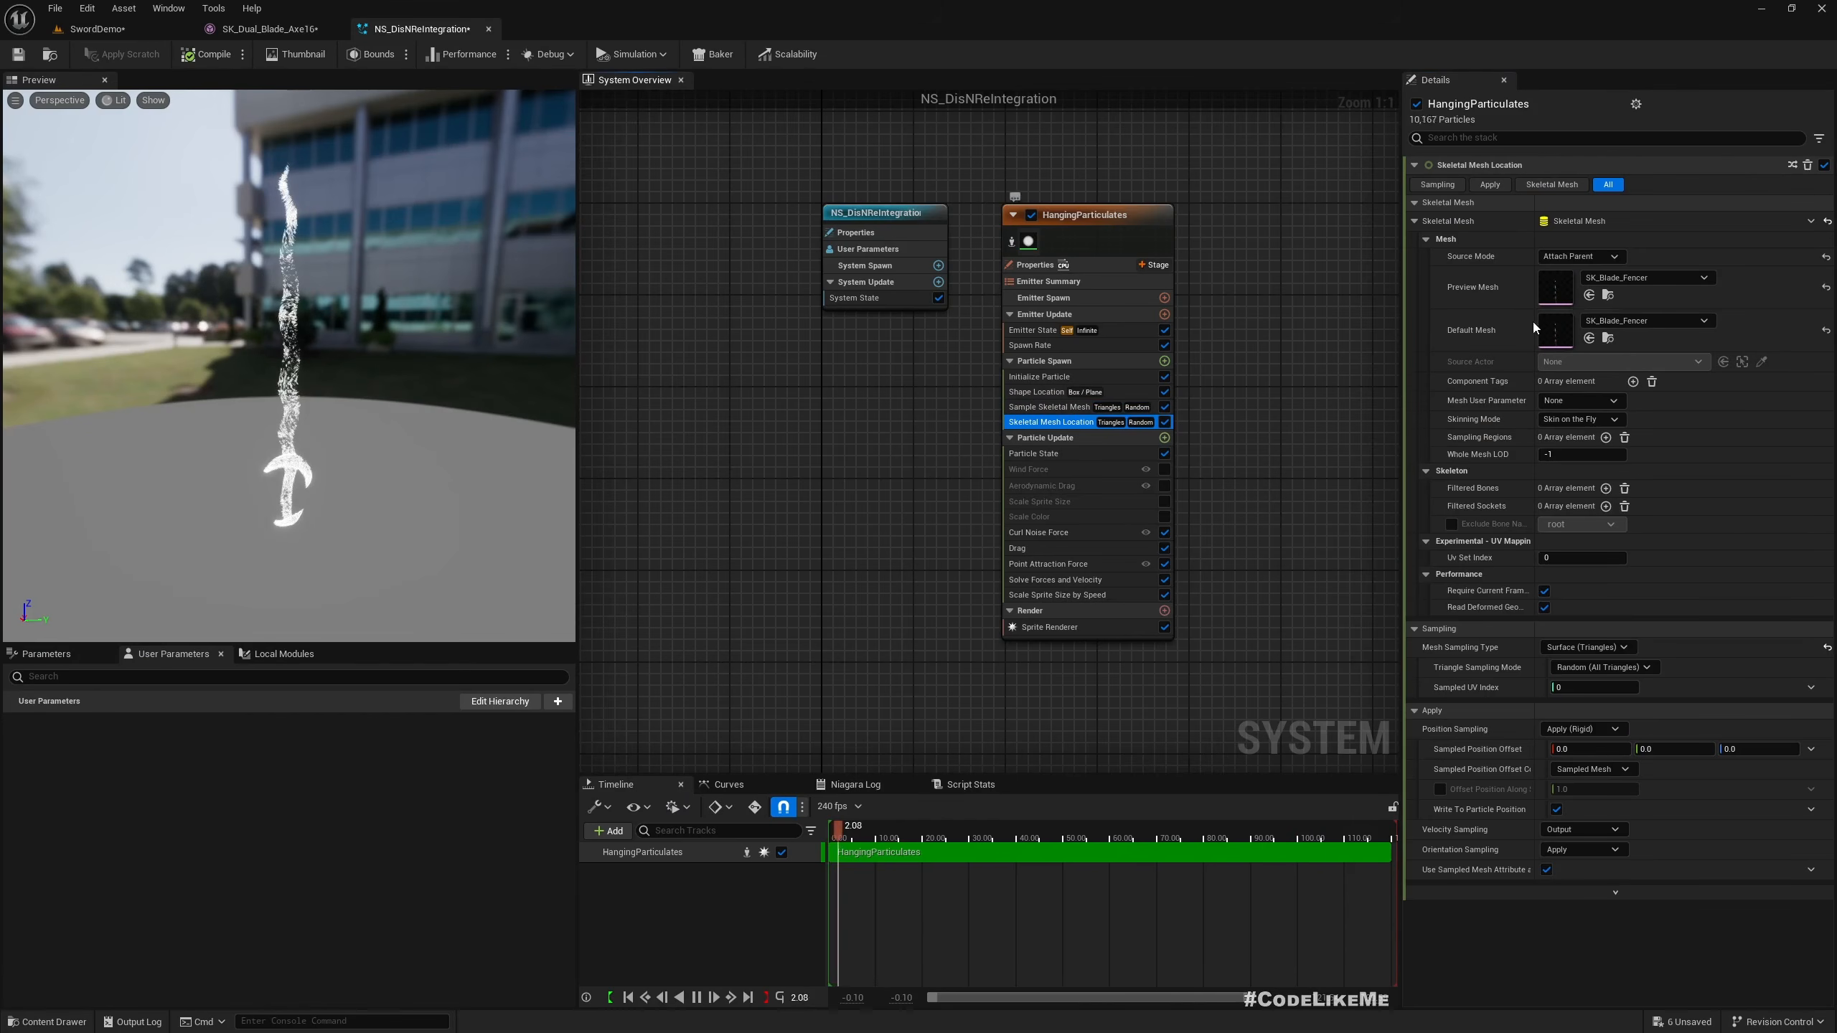
click(1588, 294)
click(1589, 337)
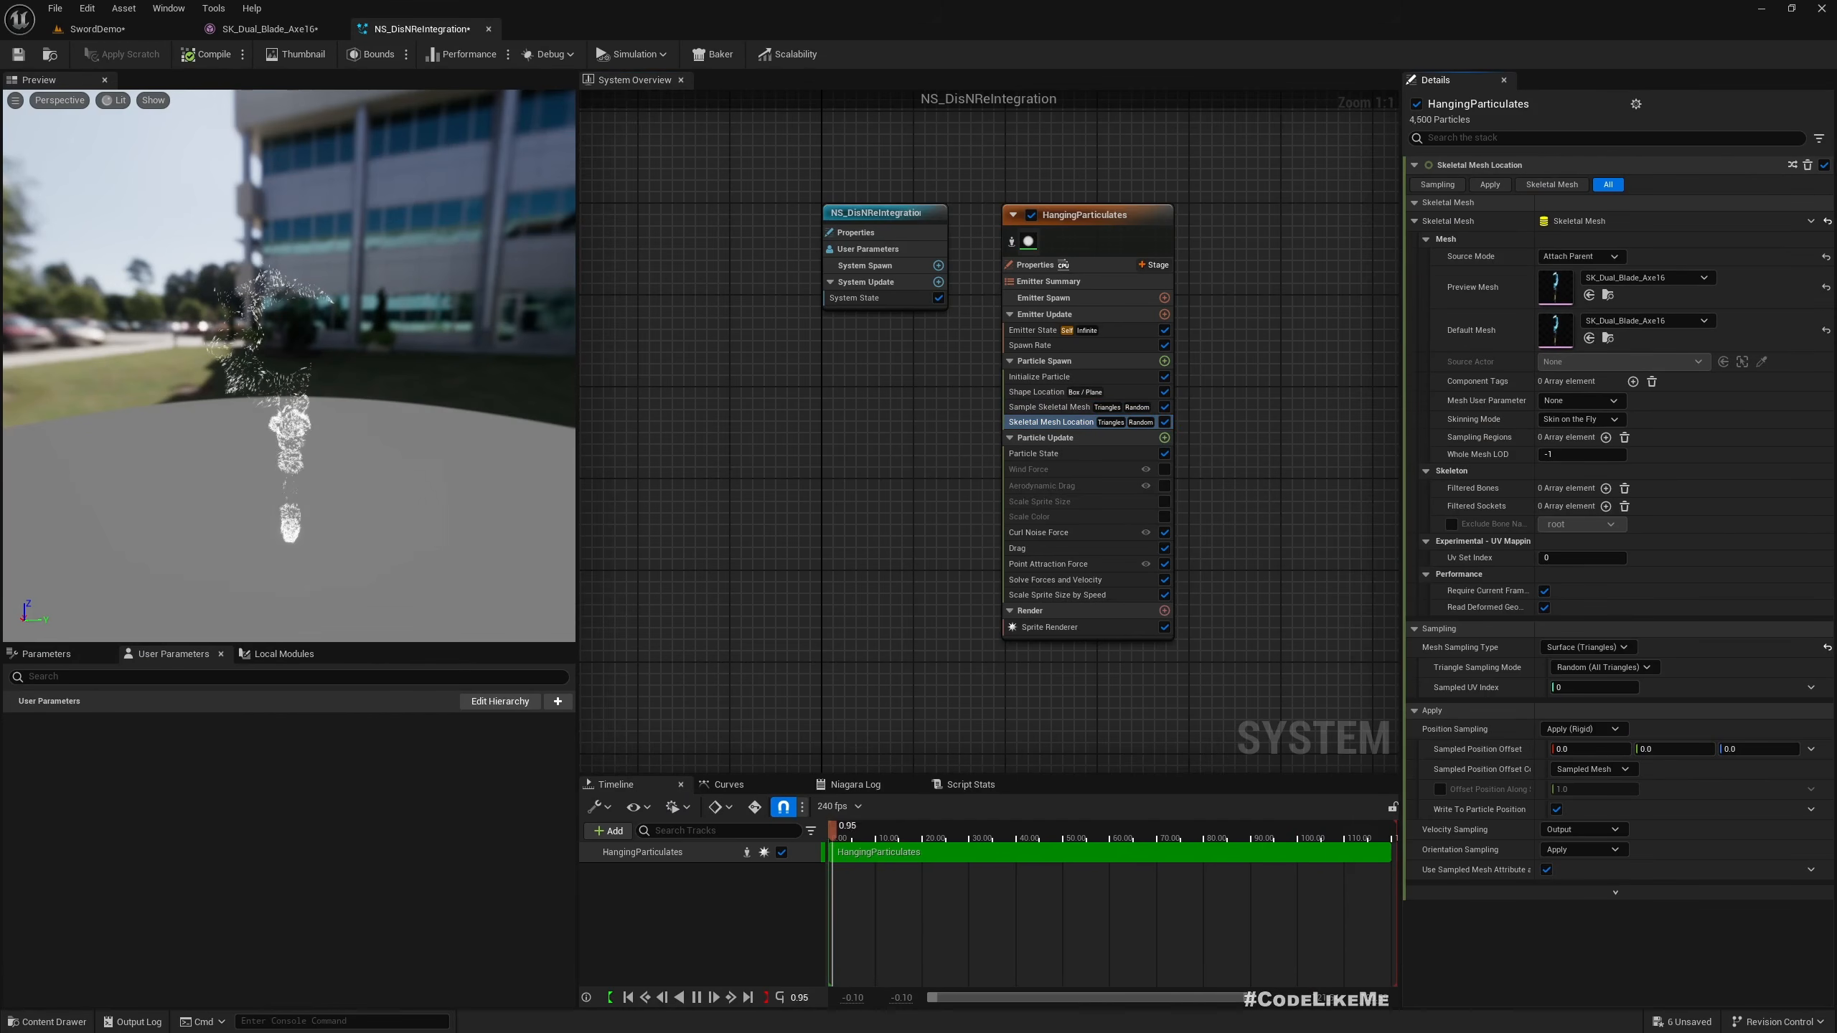
Scrub the simulation to about 3.79 on the timeline and examine the particle shape in the preview from different angles
drag(430, 515, 375, 454)
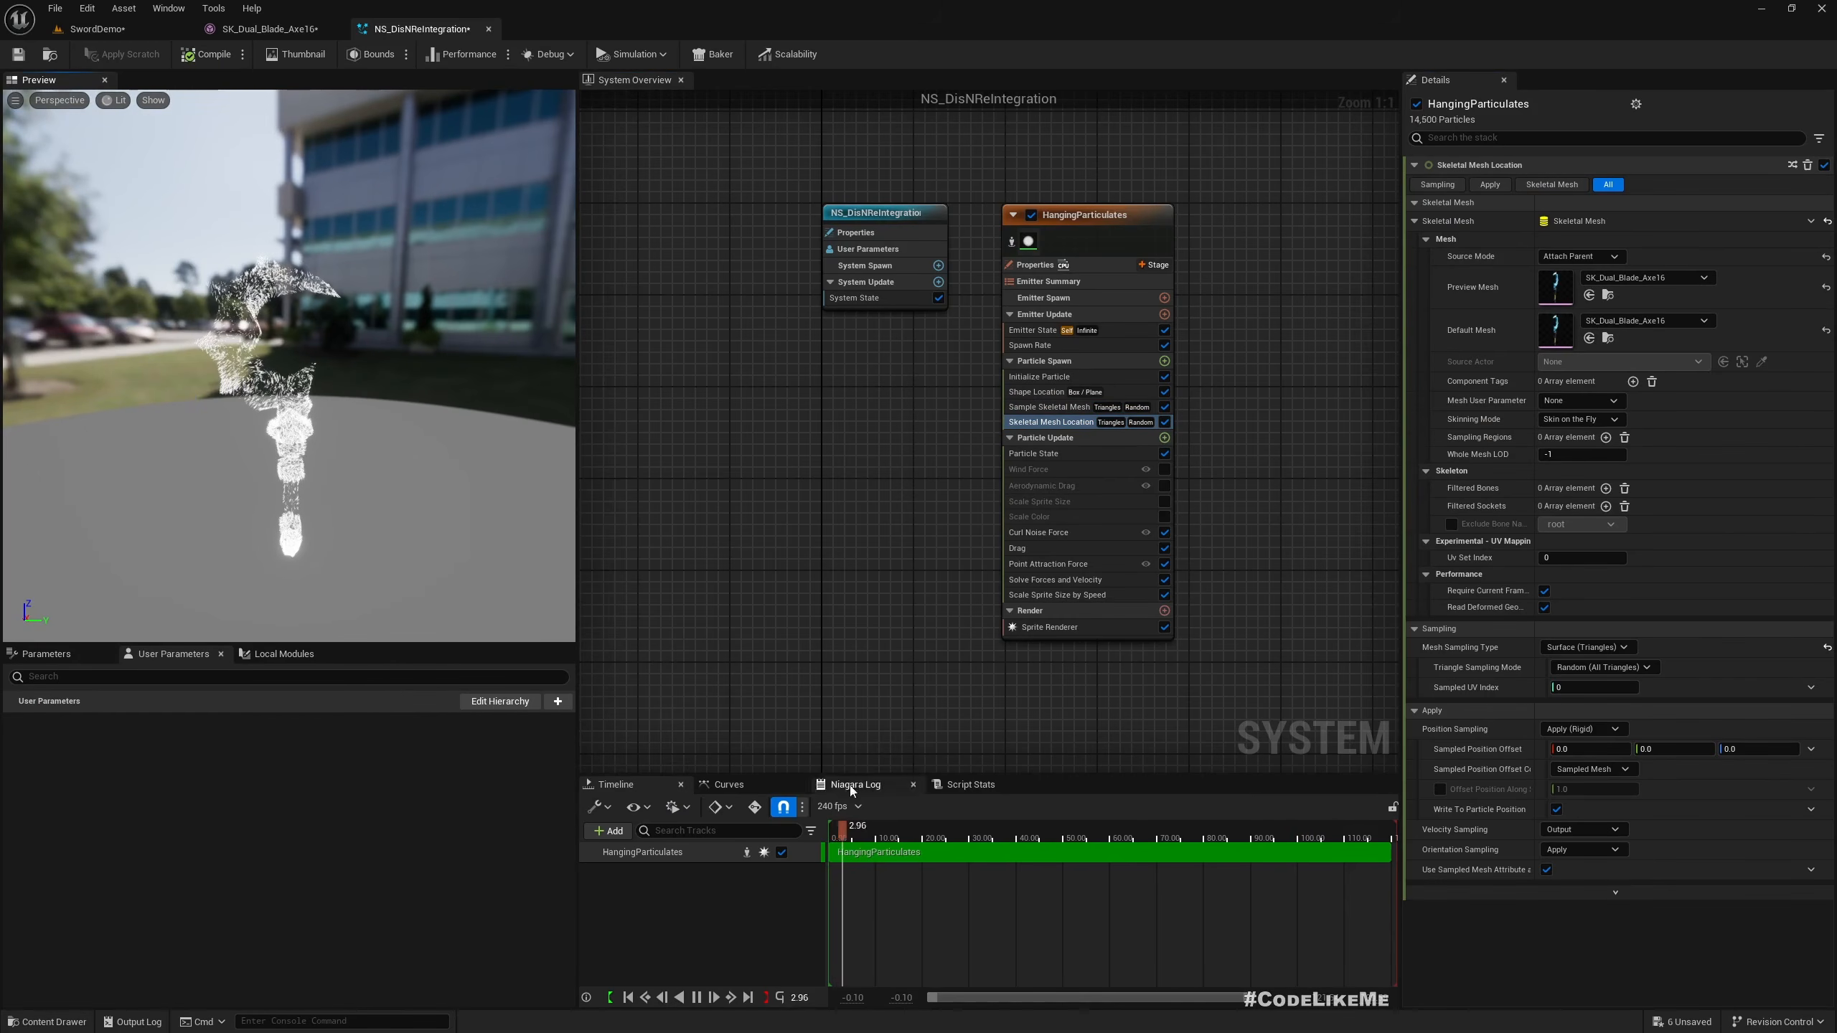
mouse_move(865, 831)
mouse_down()
mouse_move(889, 828)
mouse_move(865, 825)
mouse_up()
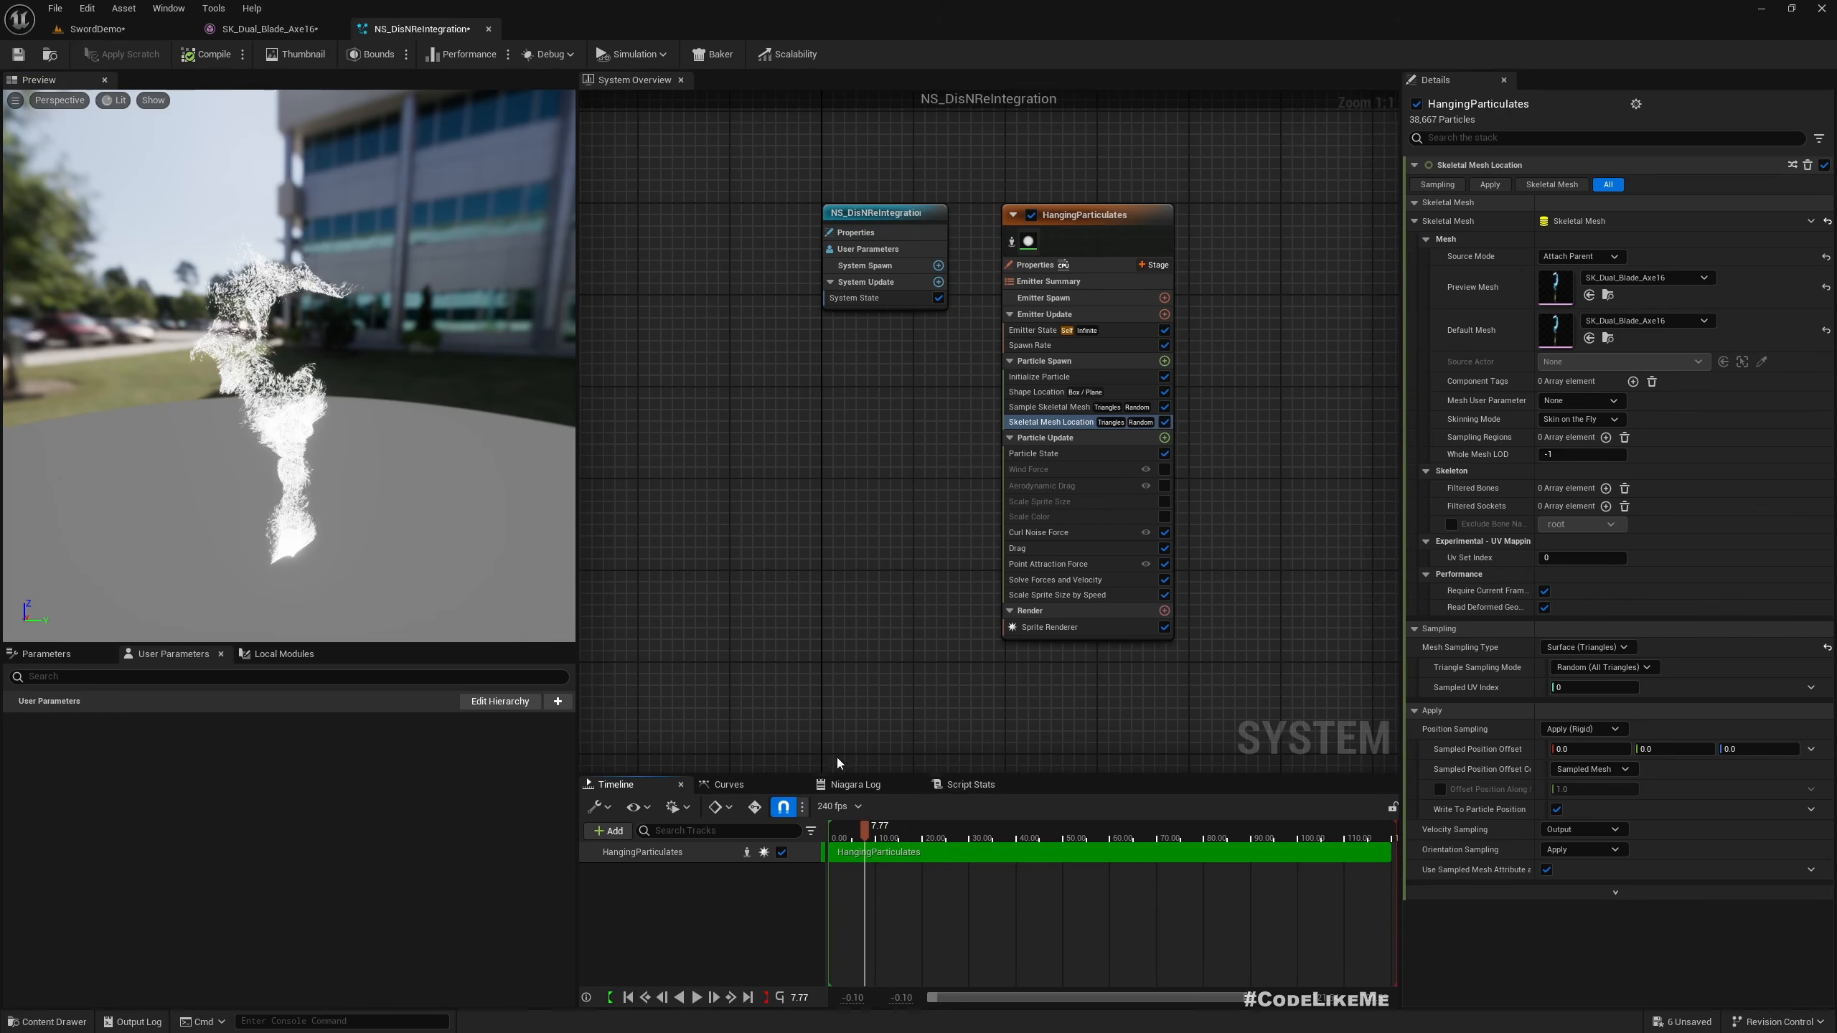
click(844, 832)
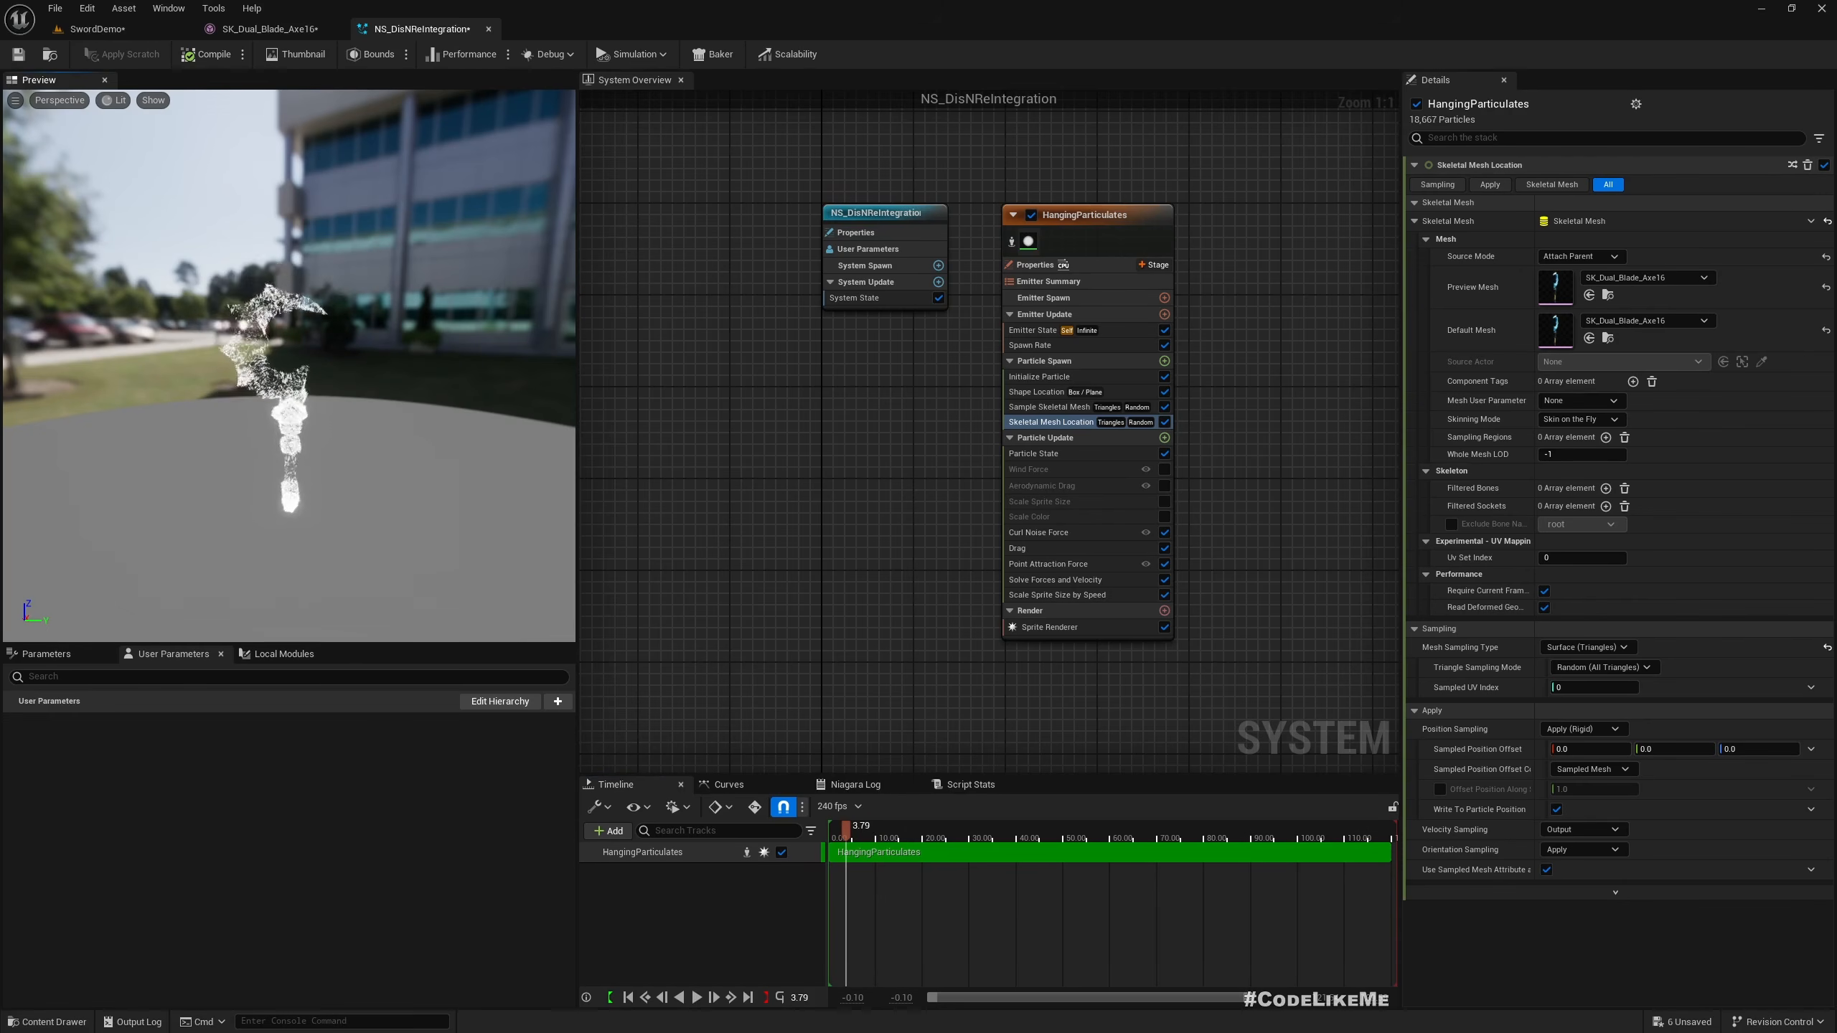
drag(288, 407, 326, 409)
drag(290, 409, 522, 410)
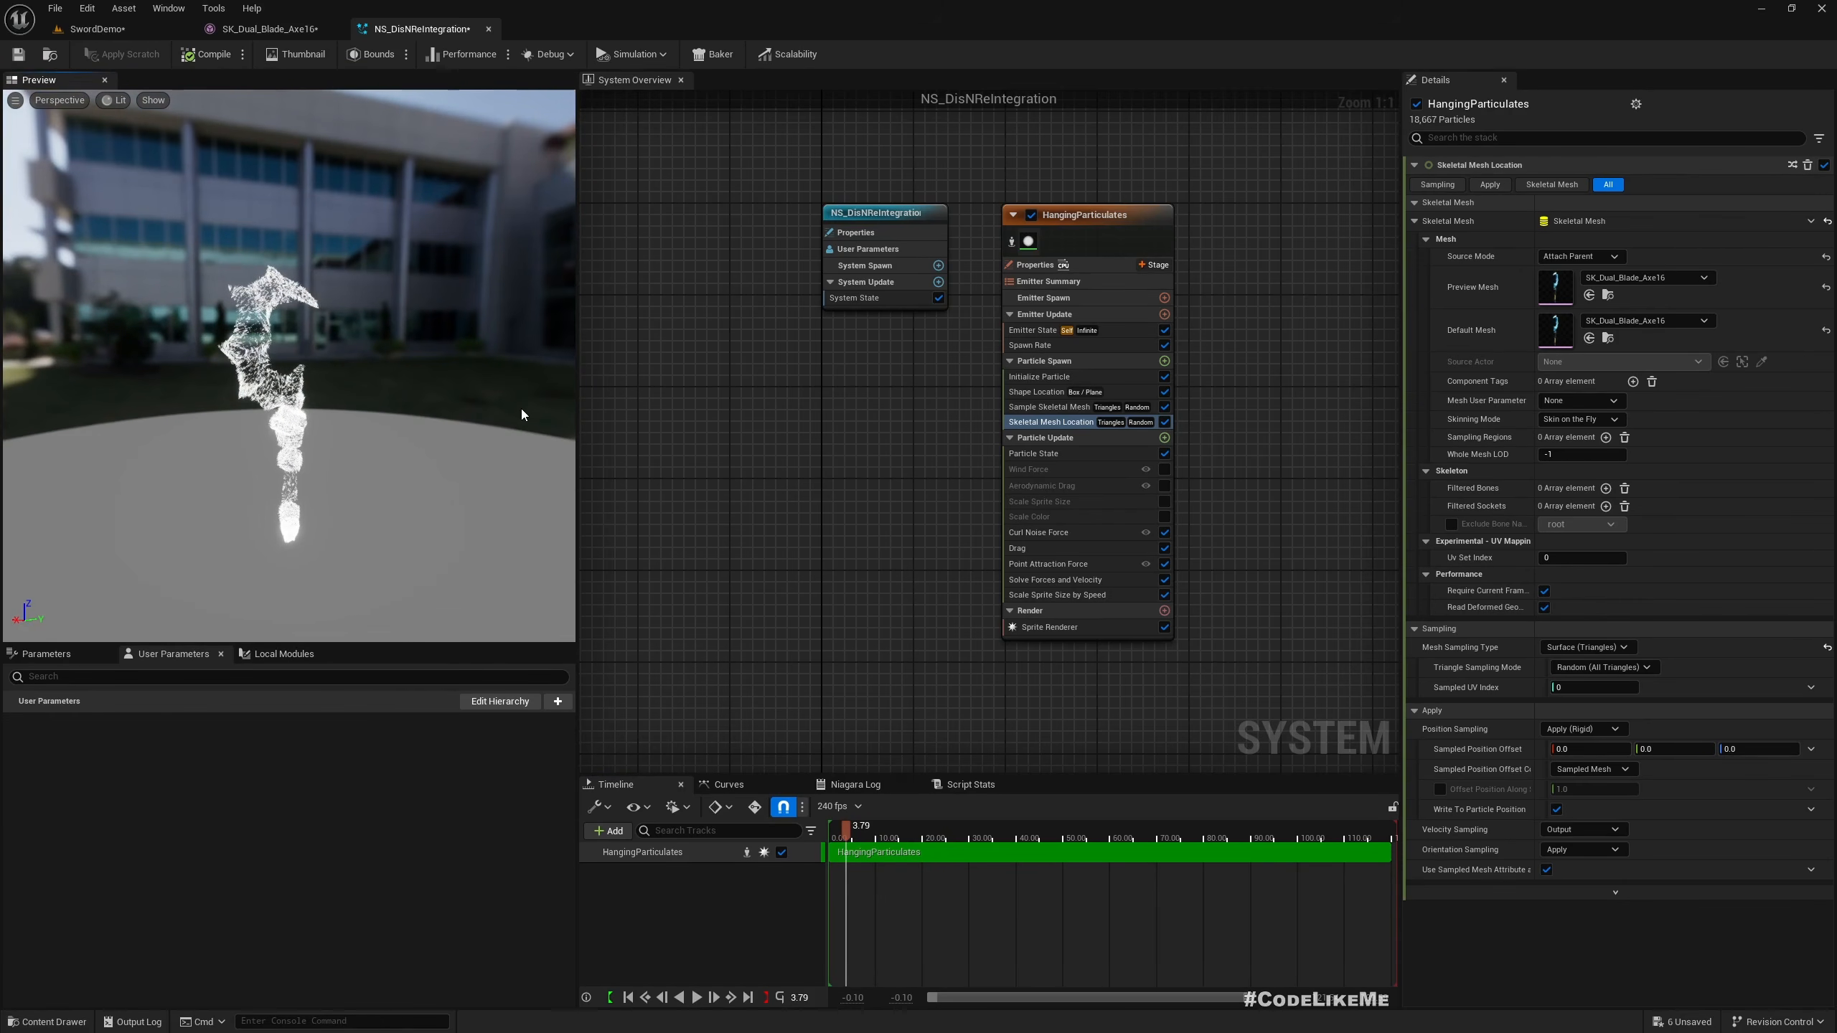
Locate the axe mesh's material M_Dual_Blade_Axe16 and duplicate it as M_Dual_Blade_Axe17_Niagara
click(1081, 627)
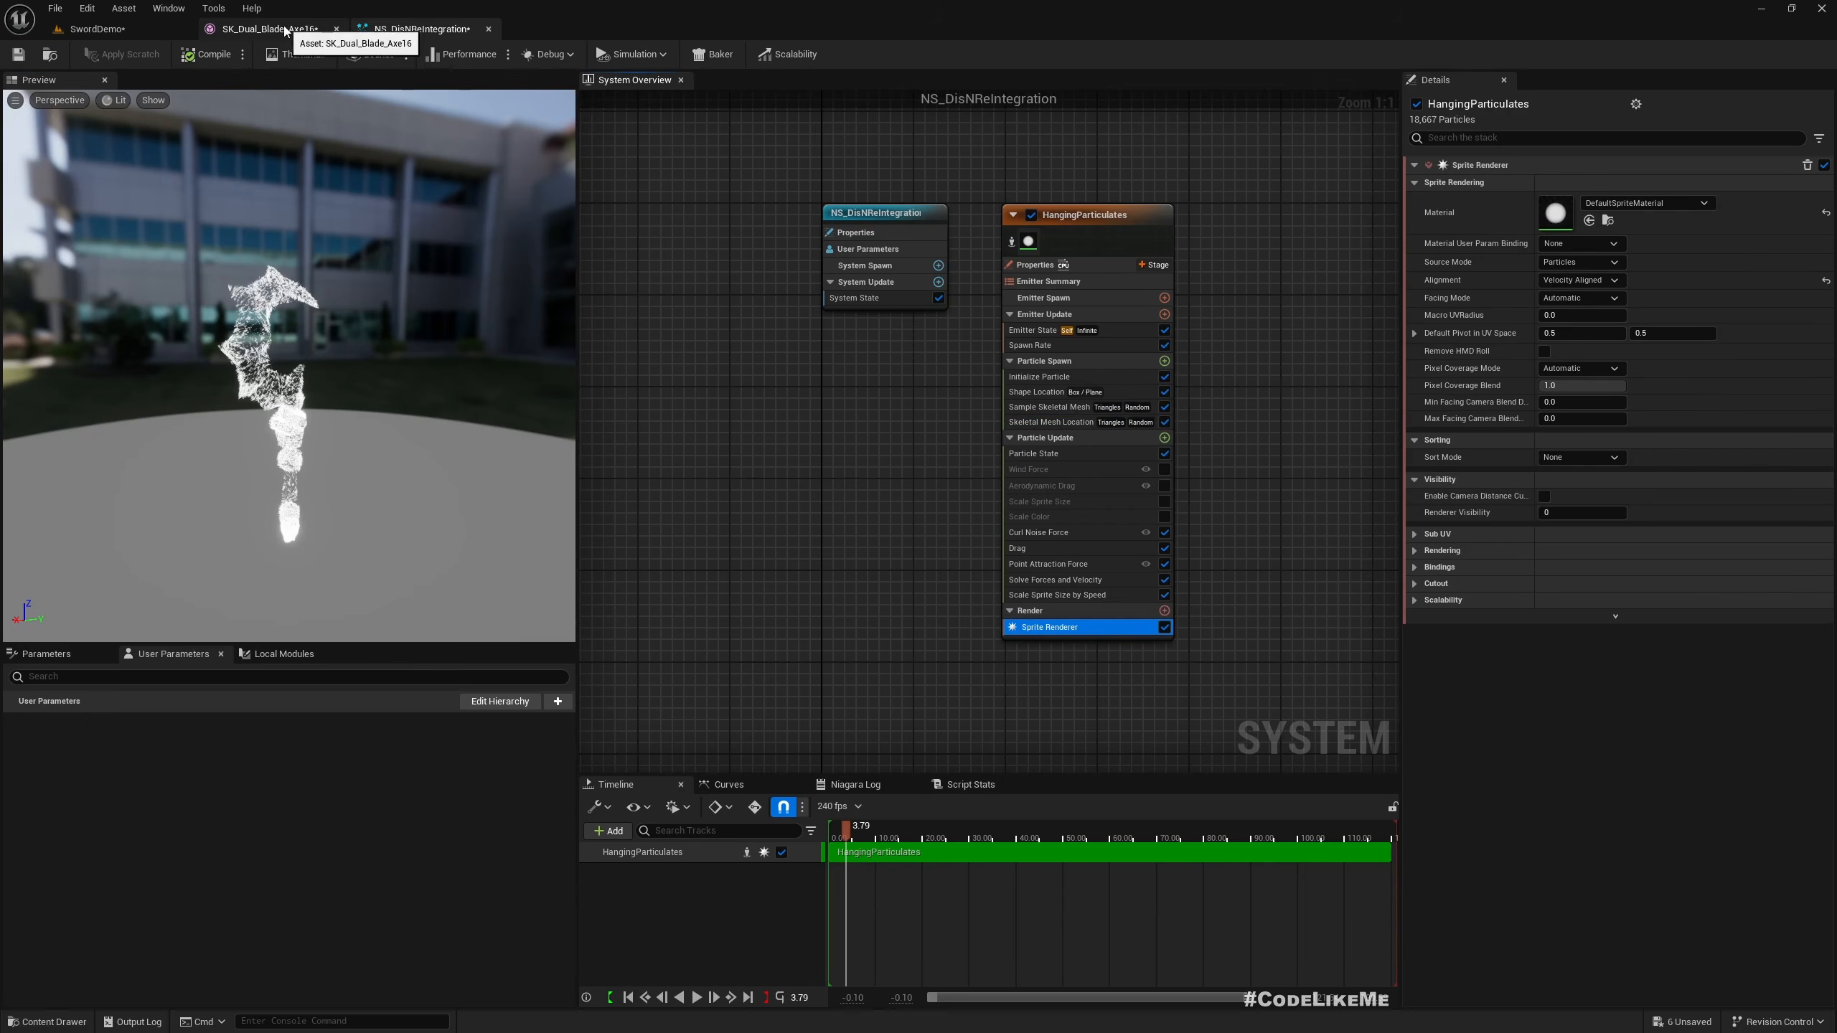
drag(238, 441, 278, 438)
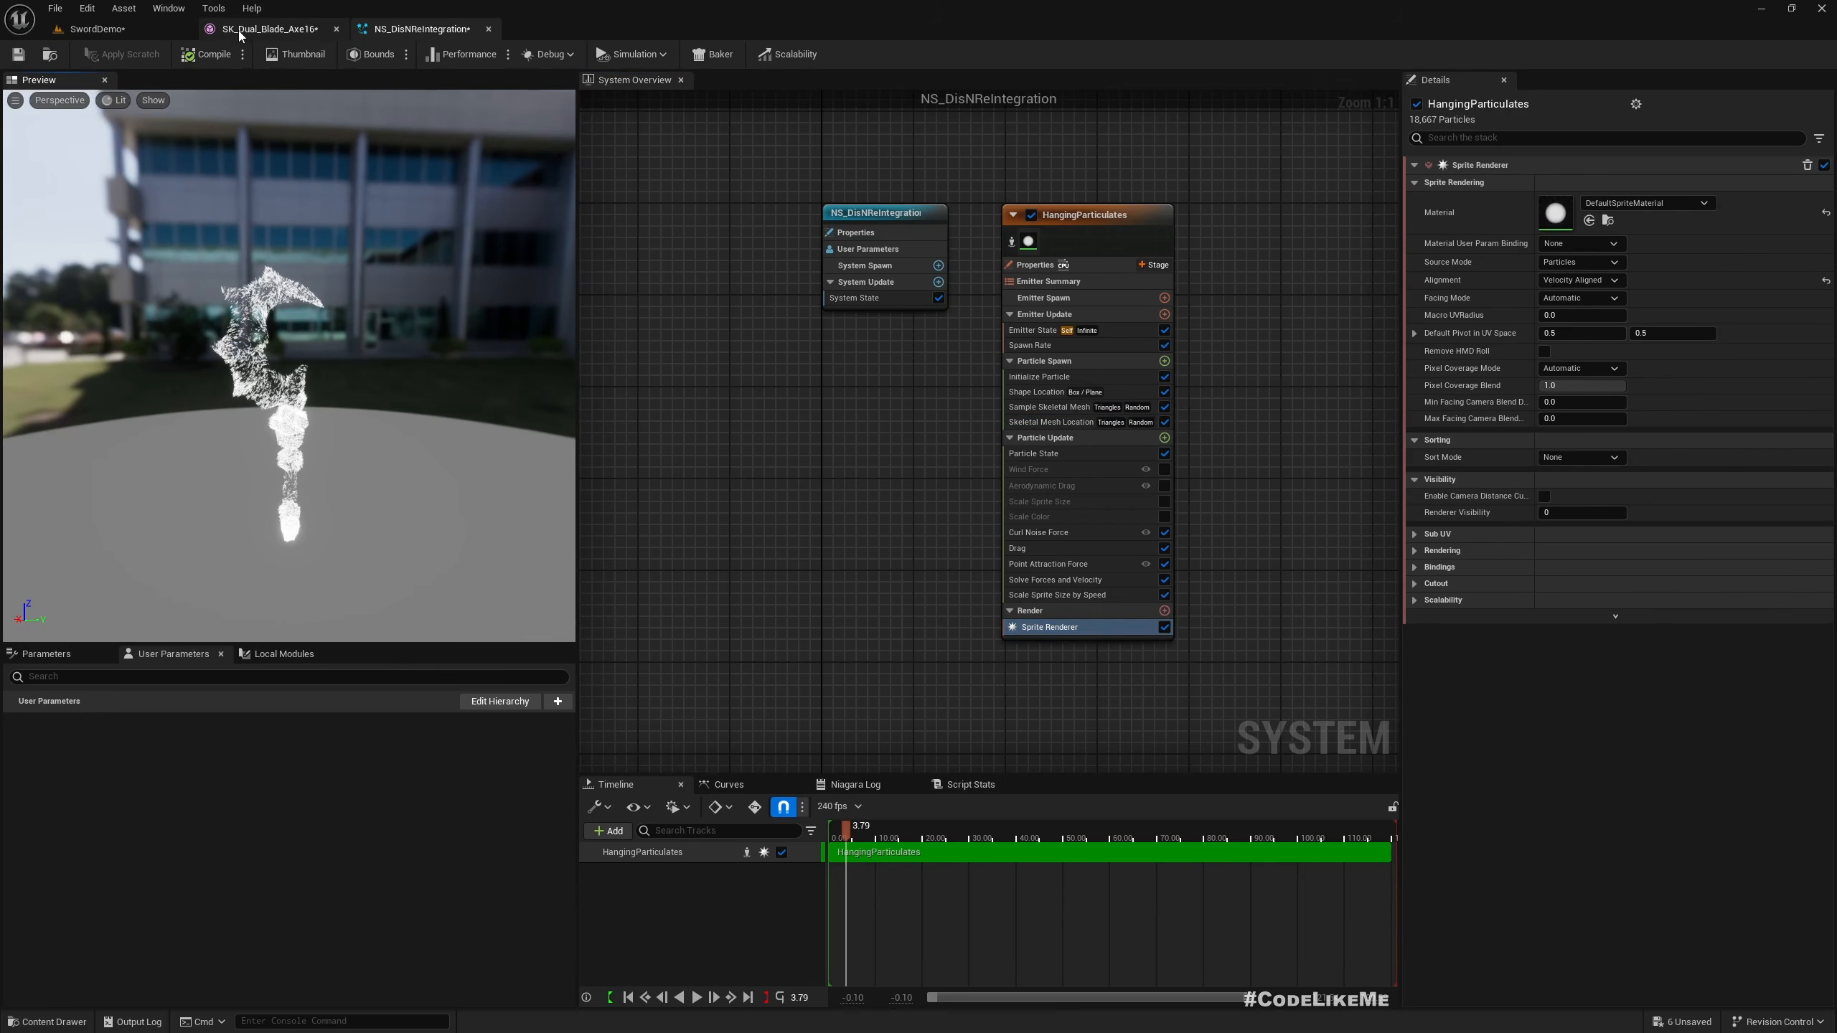
click(269, 29)
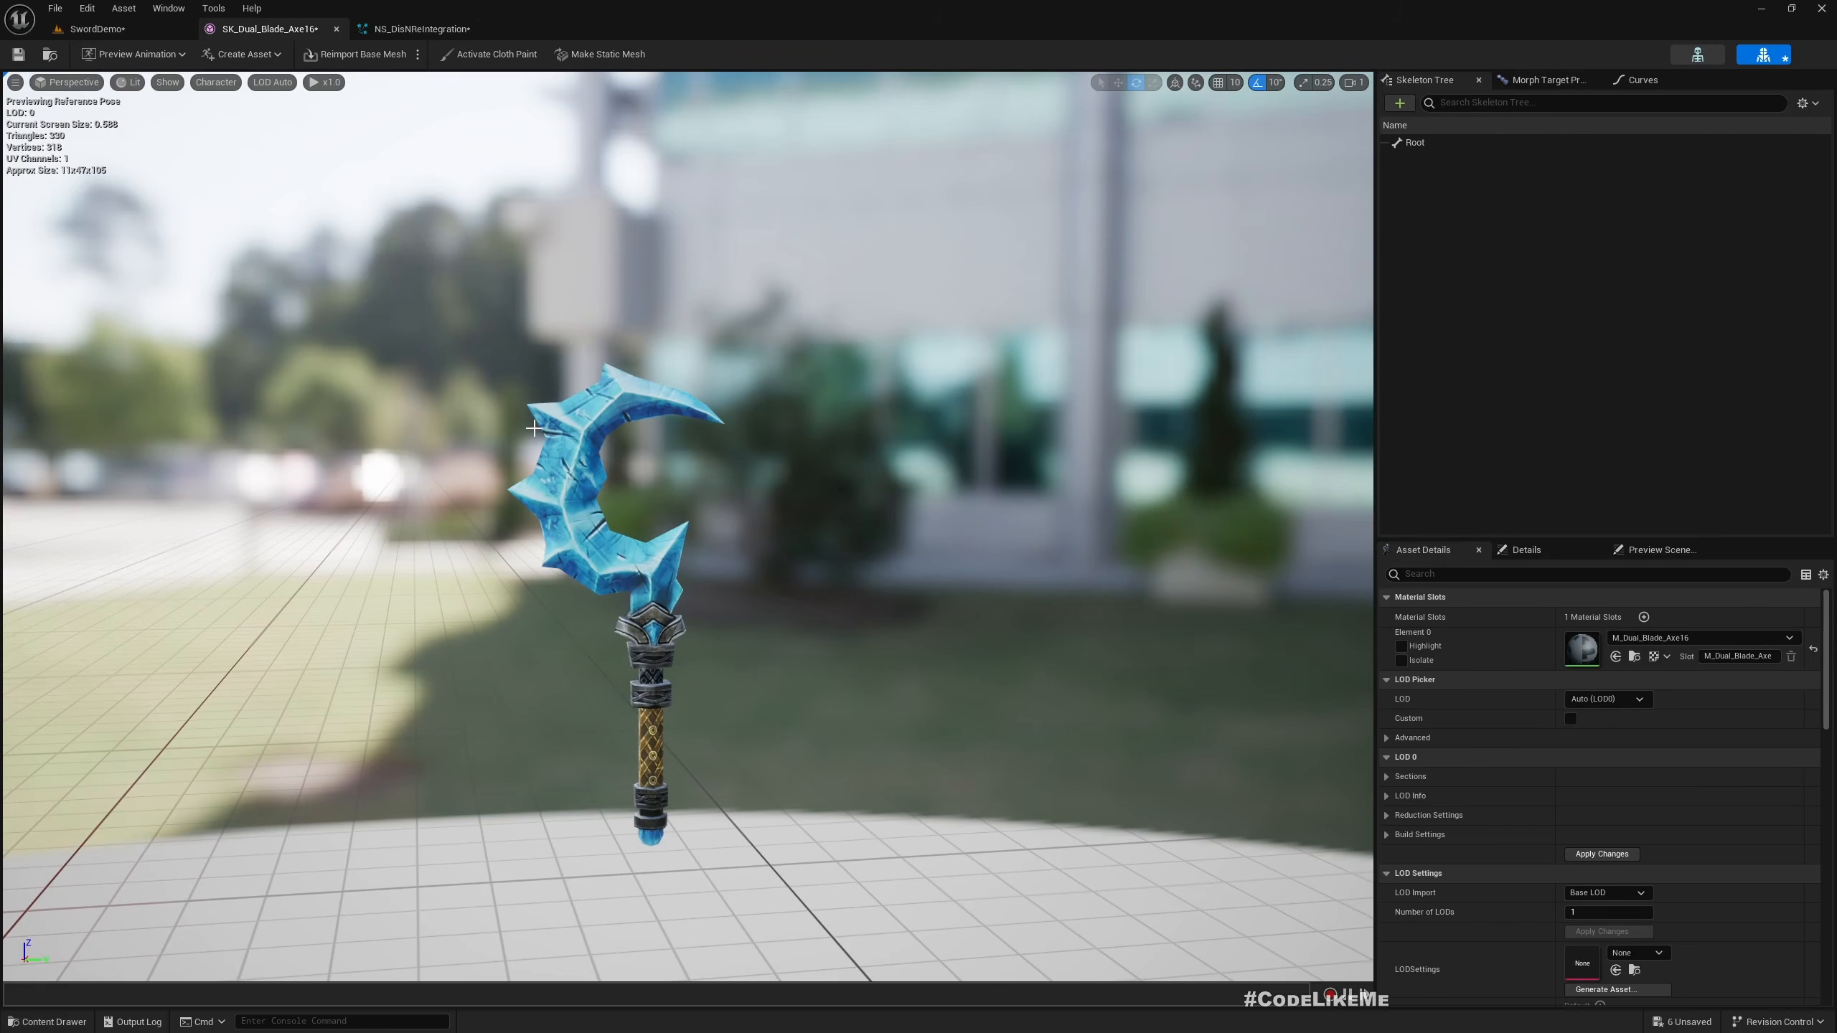
click(1631, 658)
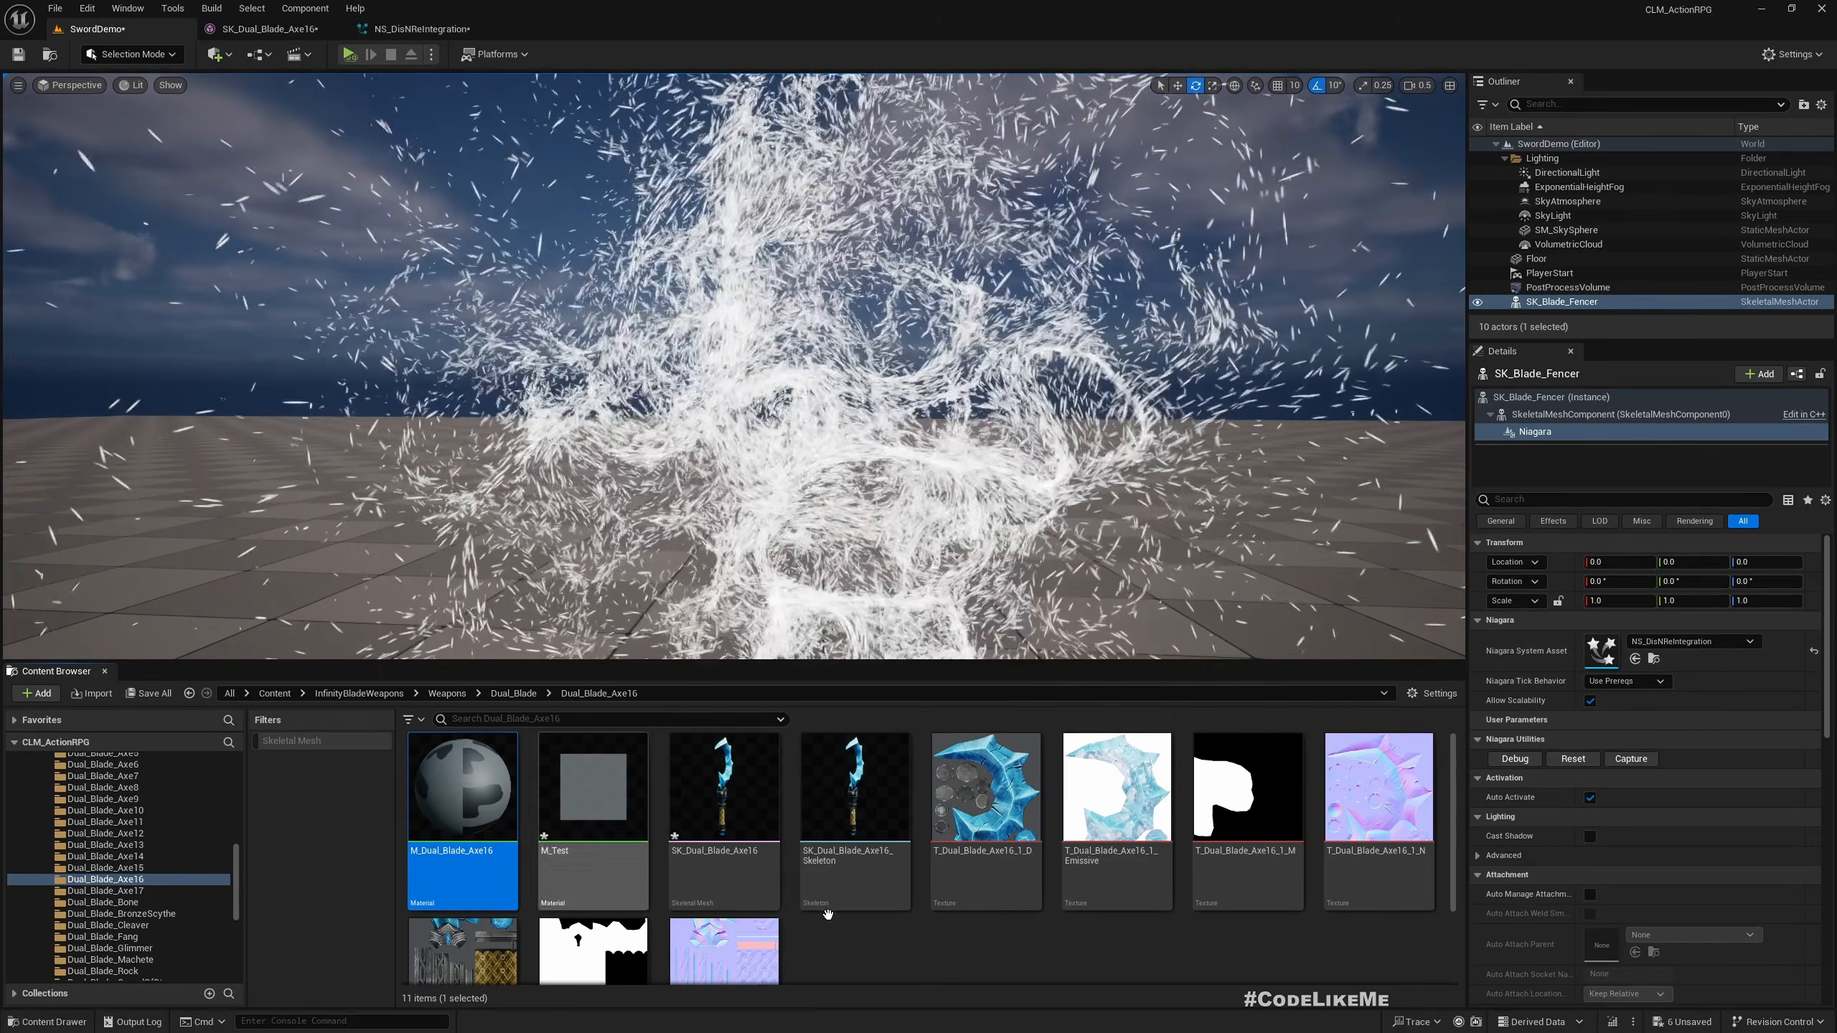
key(ctrl+d)
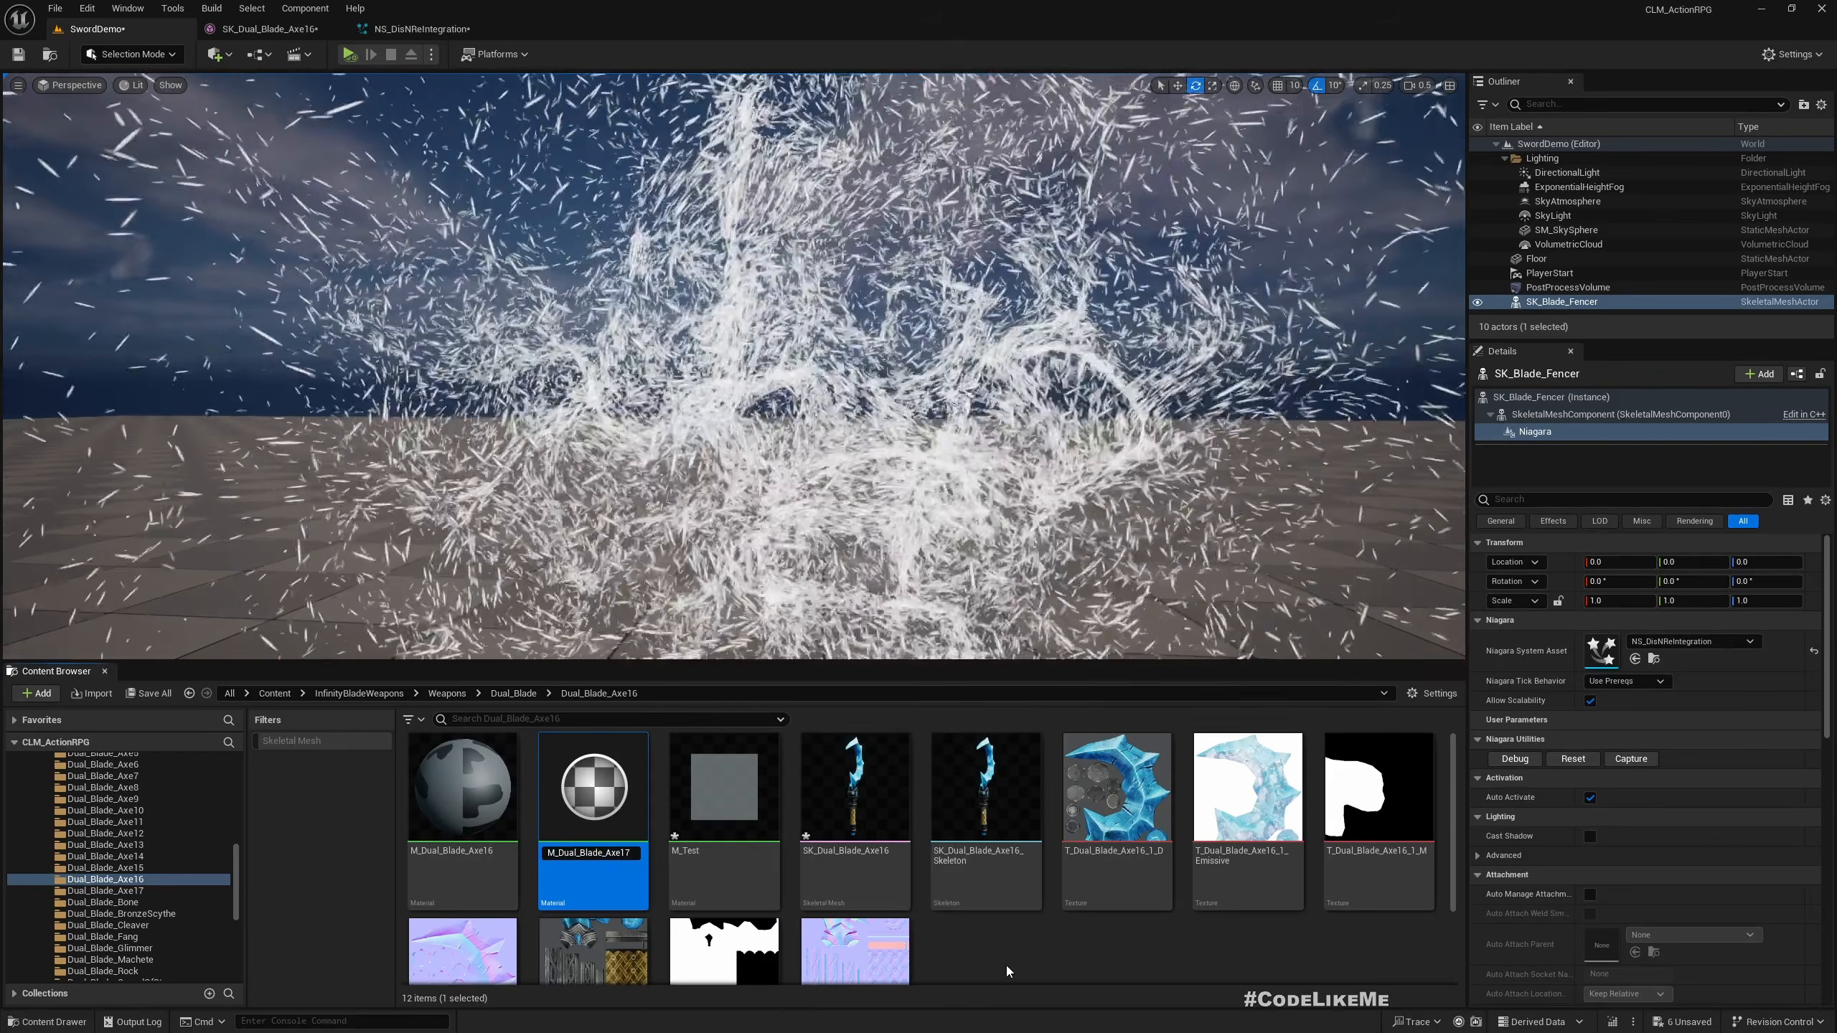
text(_Niagara)
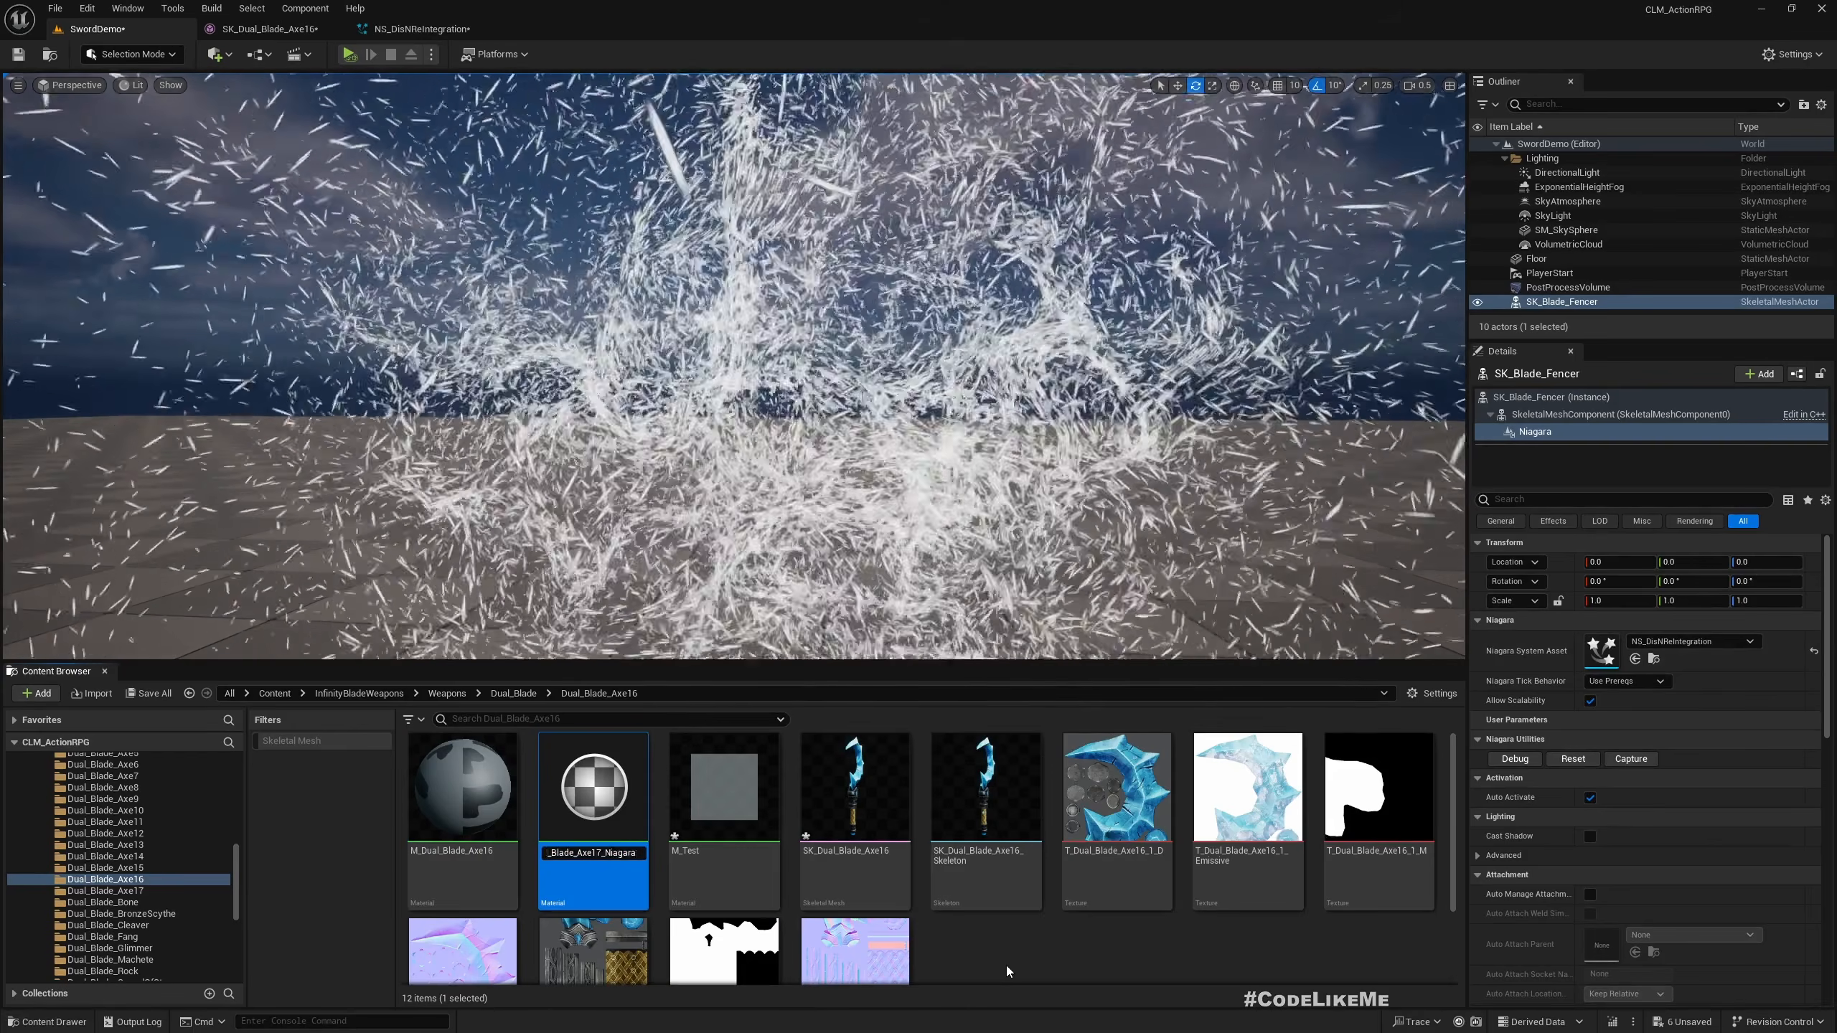
key(Return)
Open the M_Dual_Blade_Axe17_Niagara material, enable Used with Niagara Sprites and apply the change
key(Return)
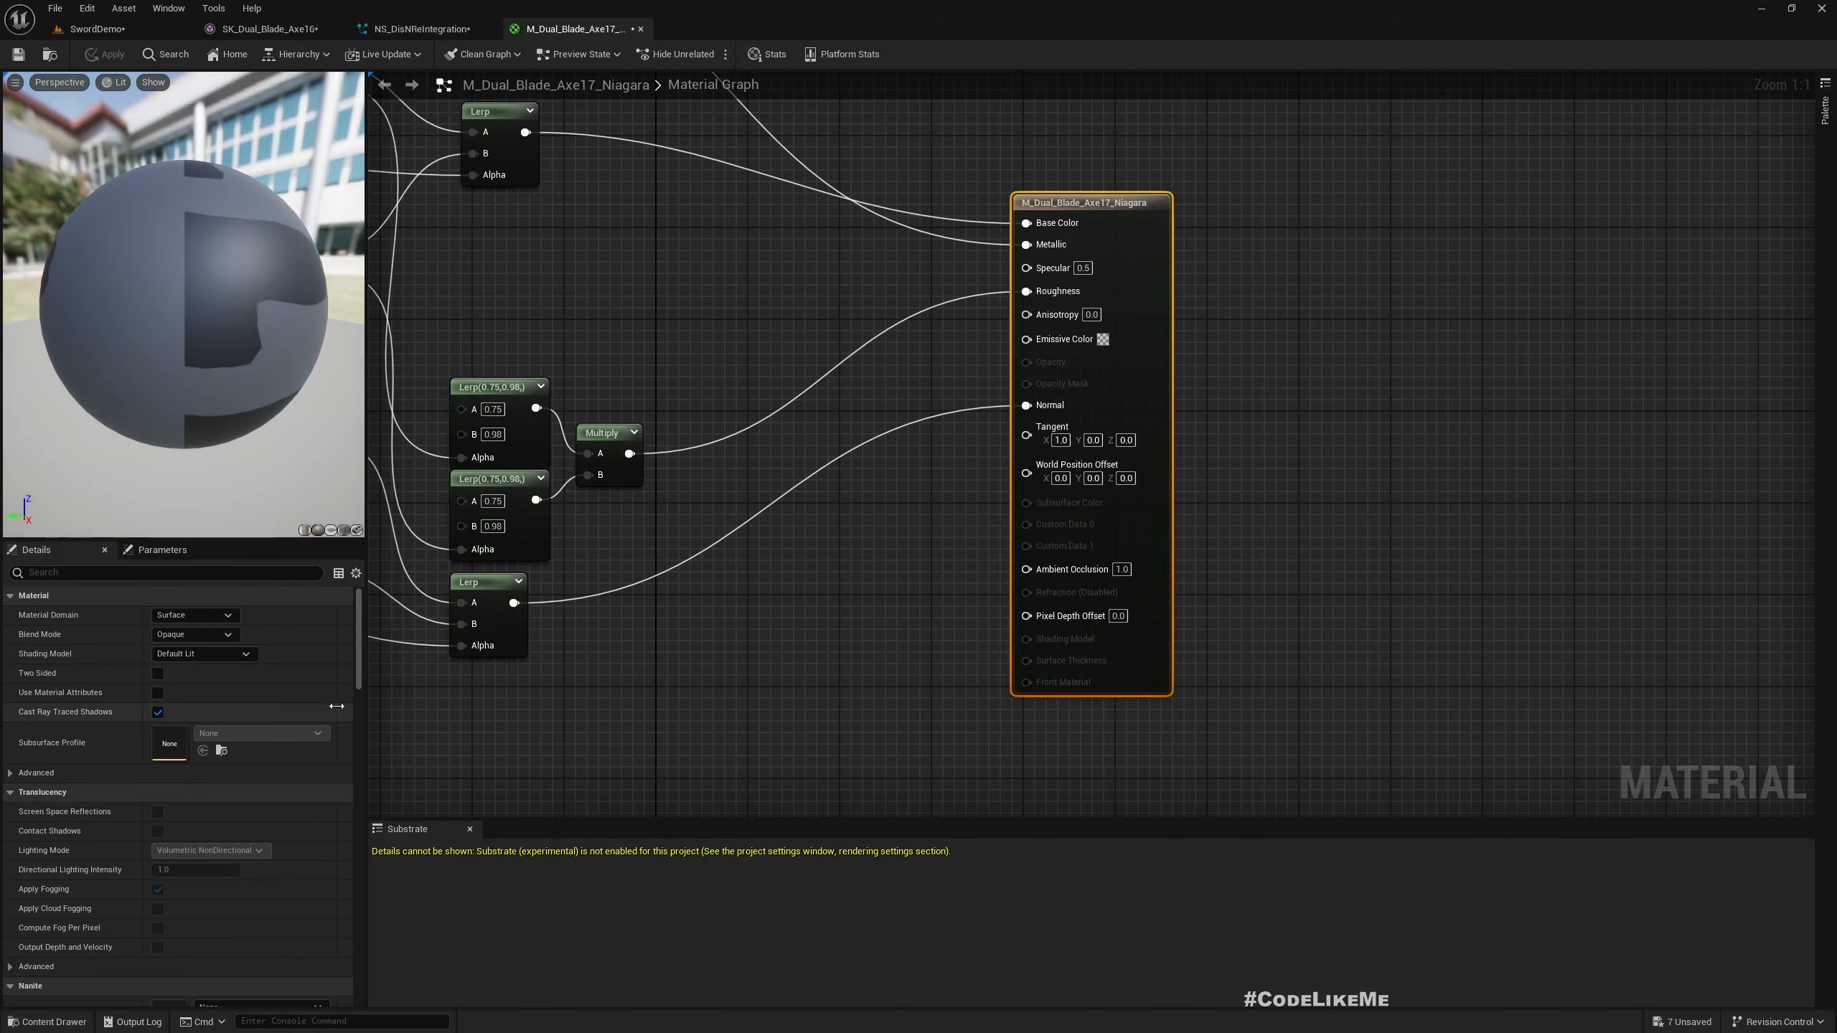
scroll(173, 711, down, 2)
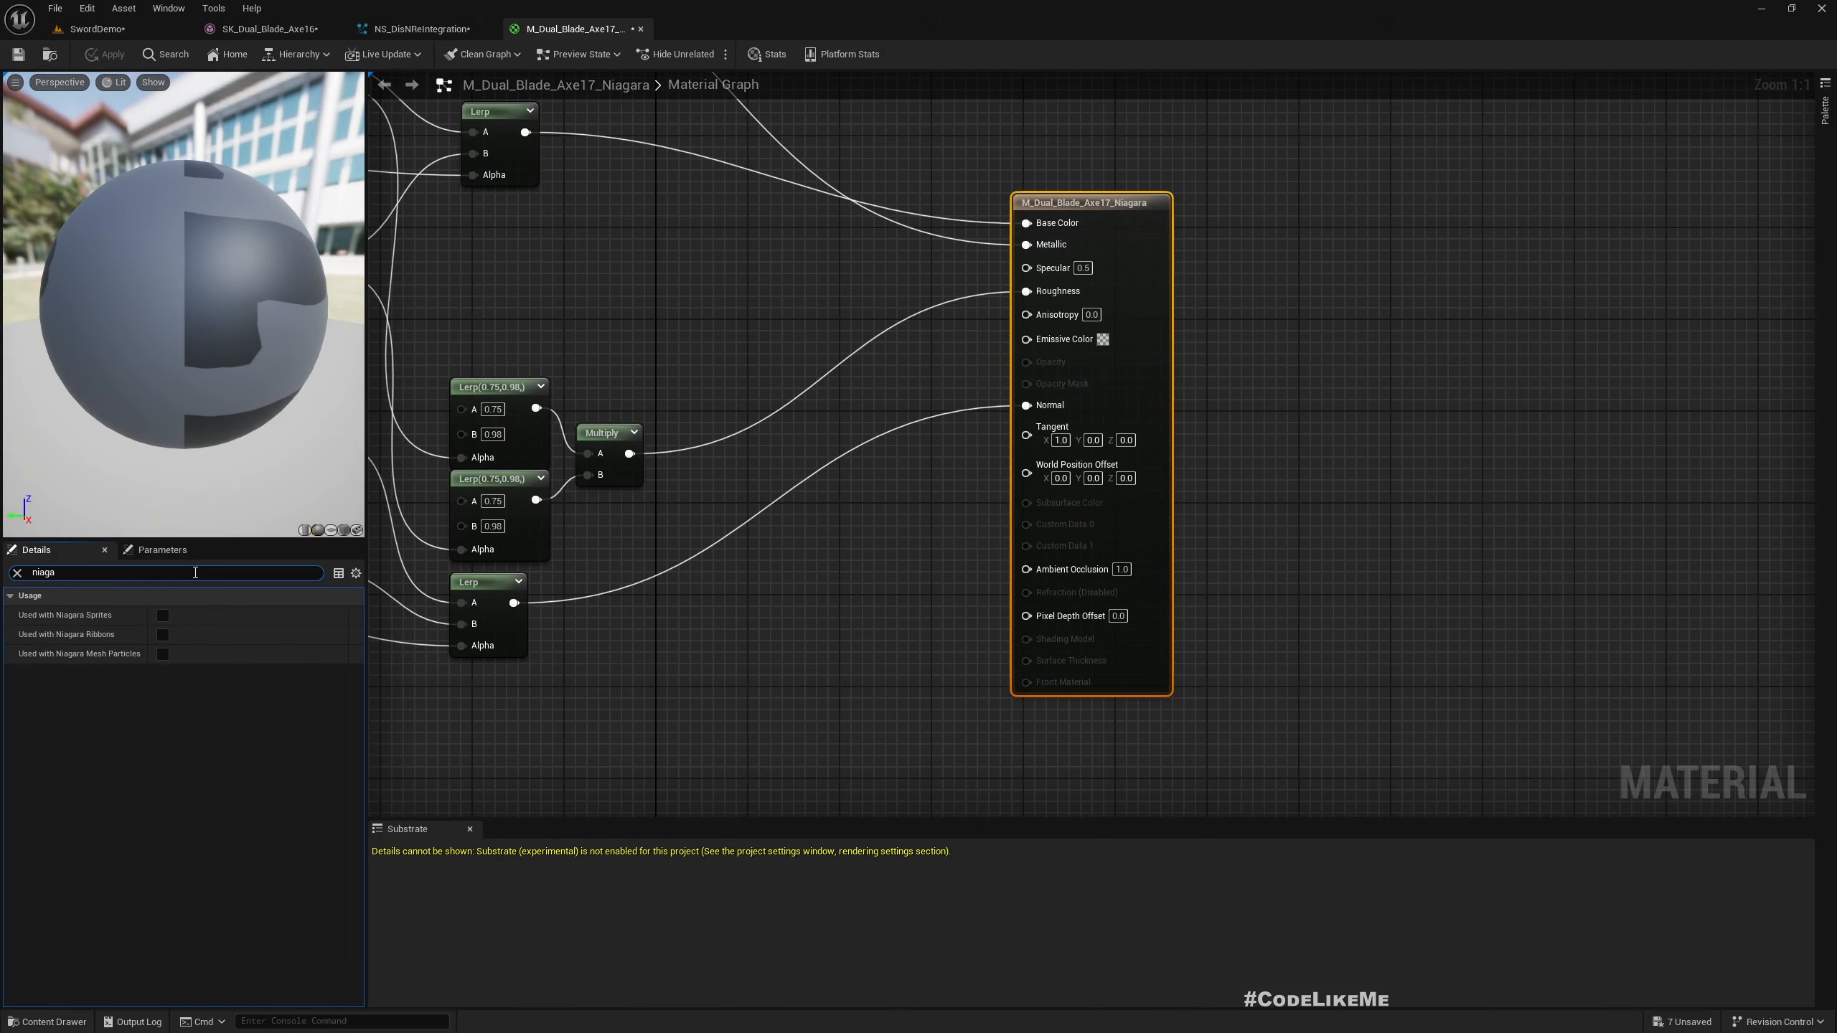
click(163, 615)
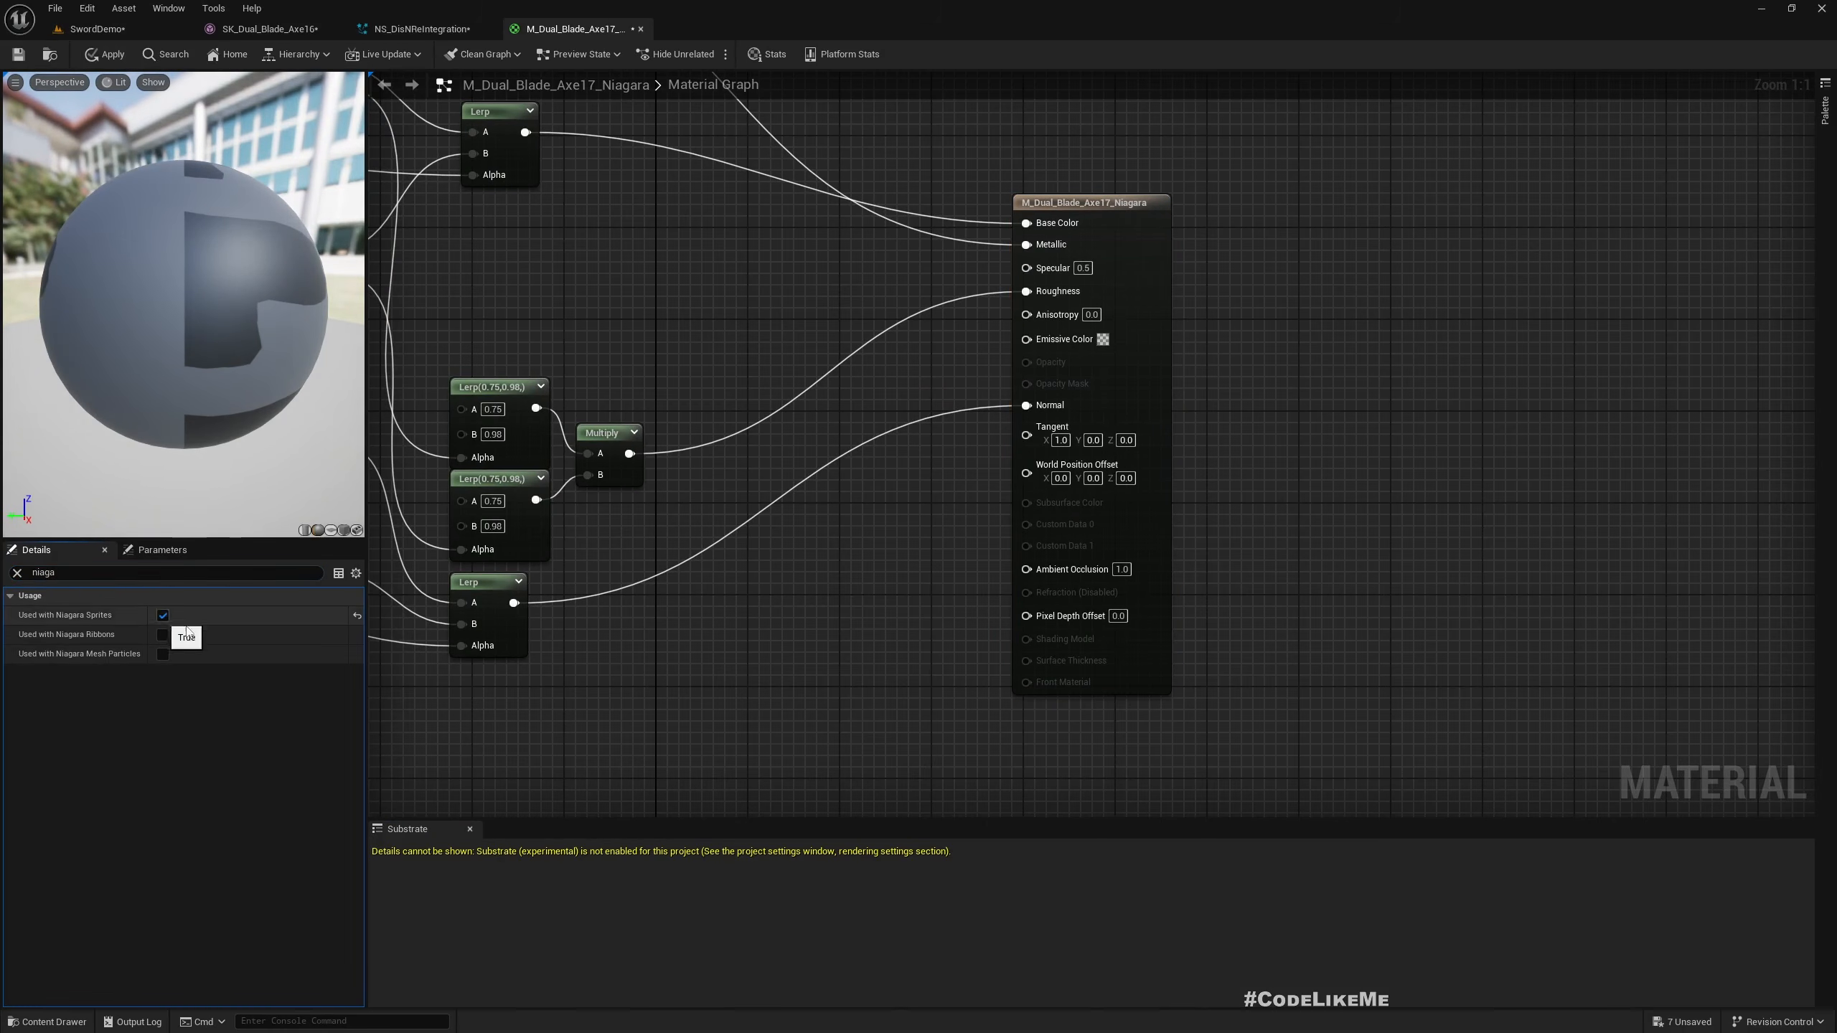
click(101, 54)
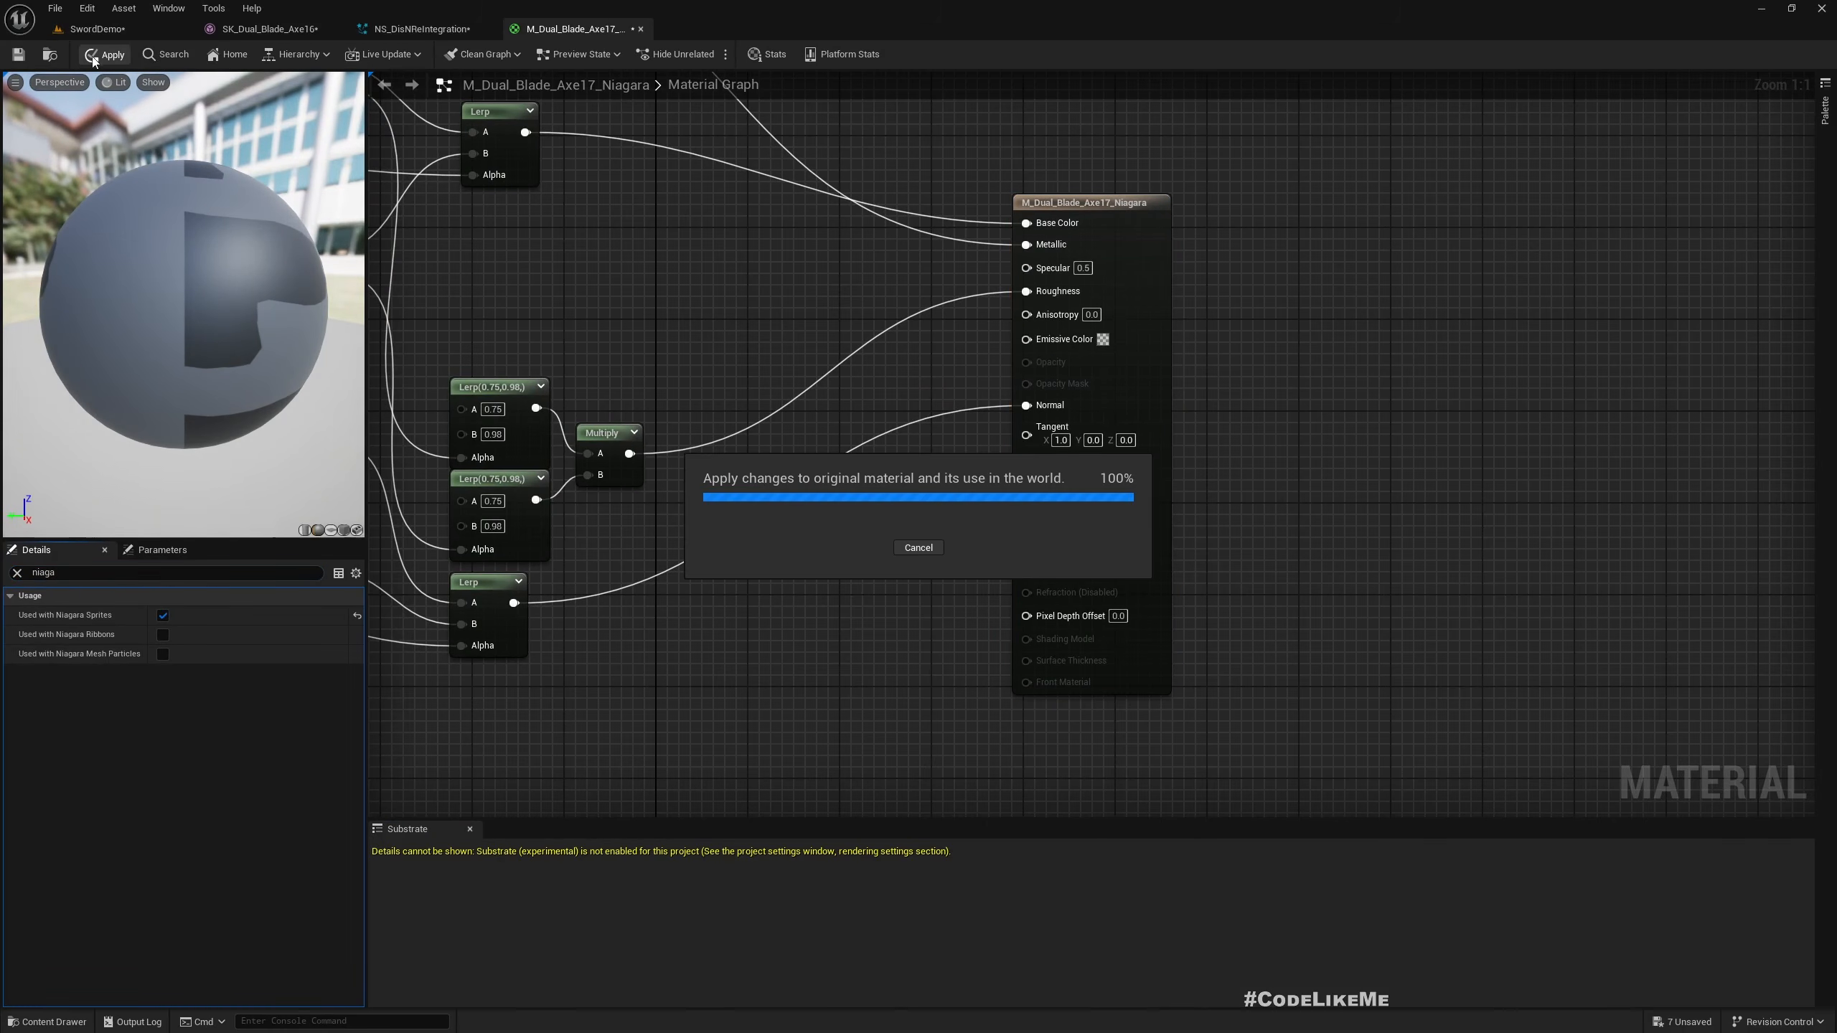
Assign M_Dual_Blade_Axe17_Niagara as the Sprite Renderer's material in NS_DisNReIntegration and inspect the textured particles in the preview
click(50, 55)
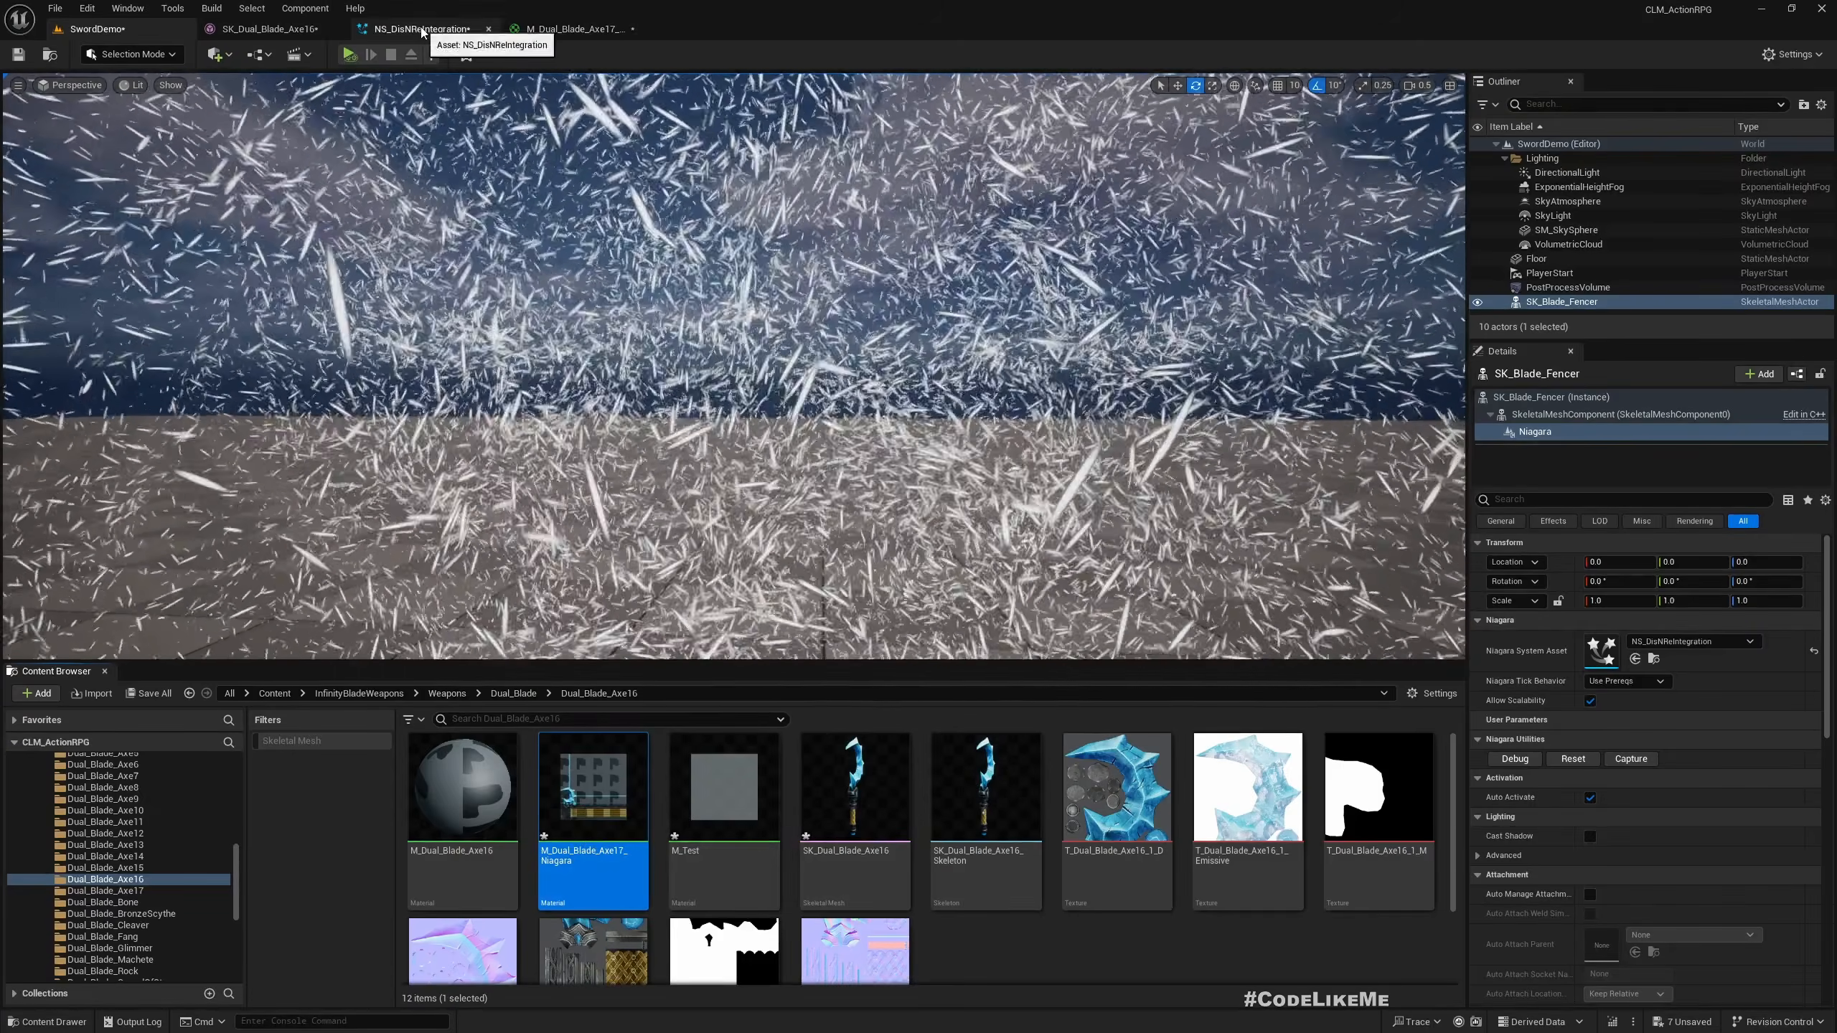
click(419, 29)
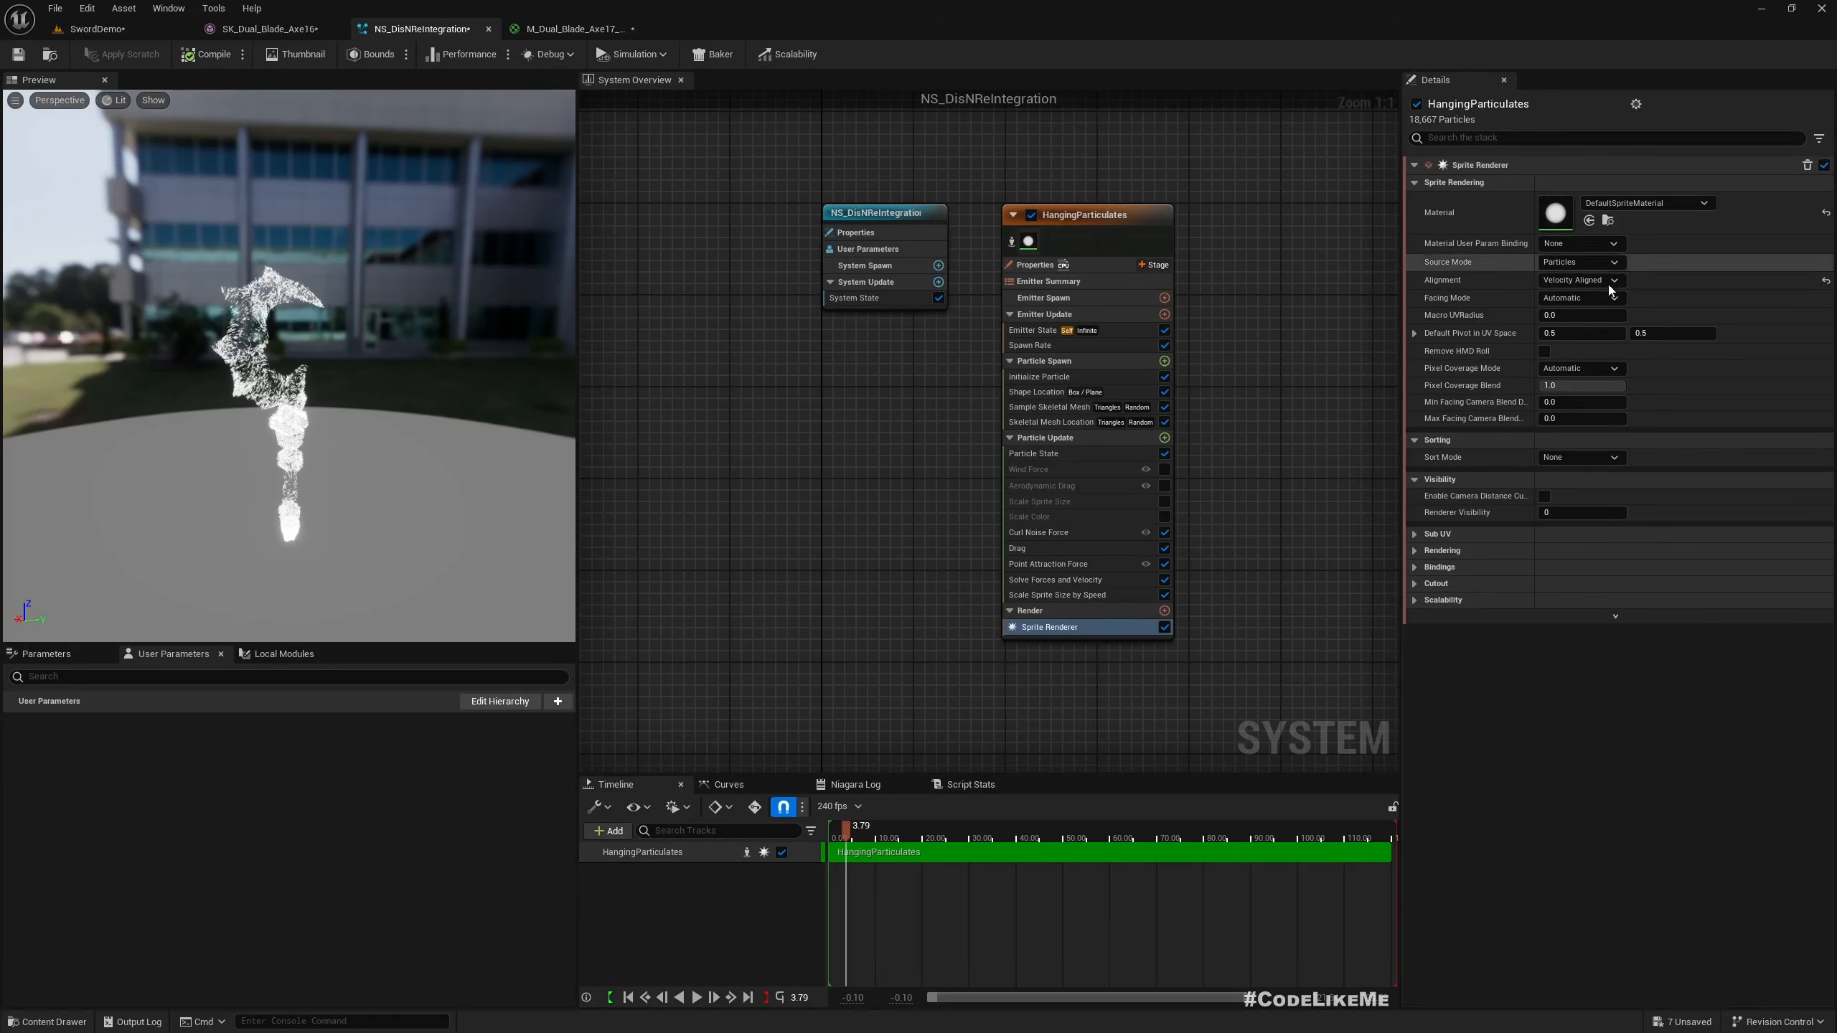
click(1588, 221)
drag(337, 364, 278, 364)
mouse_move(336, 365)
right_down()
mouse_move(336, 448)
mouse_move(331, 371)
right_up()
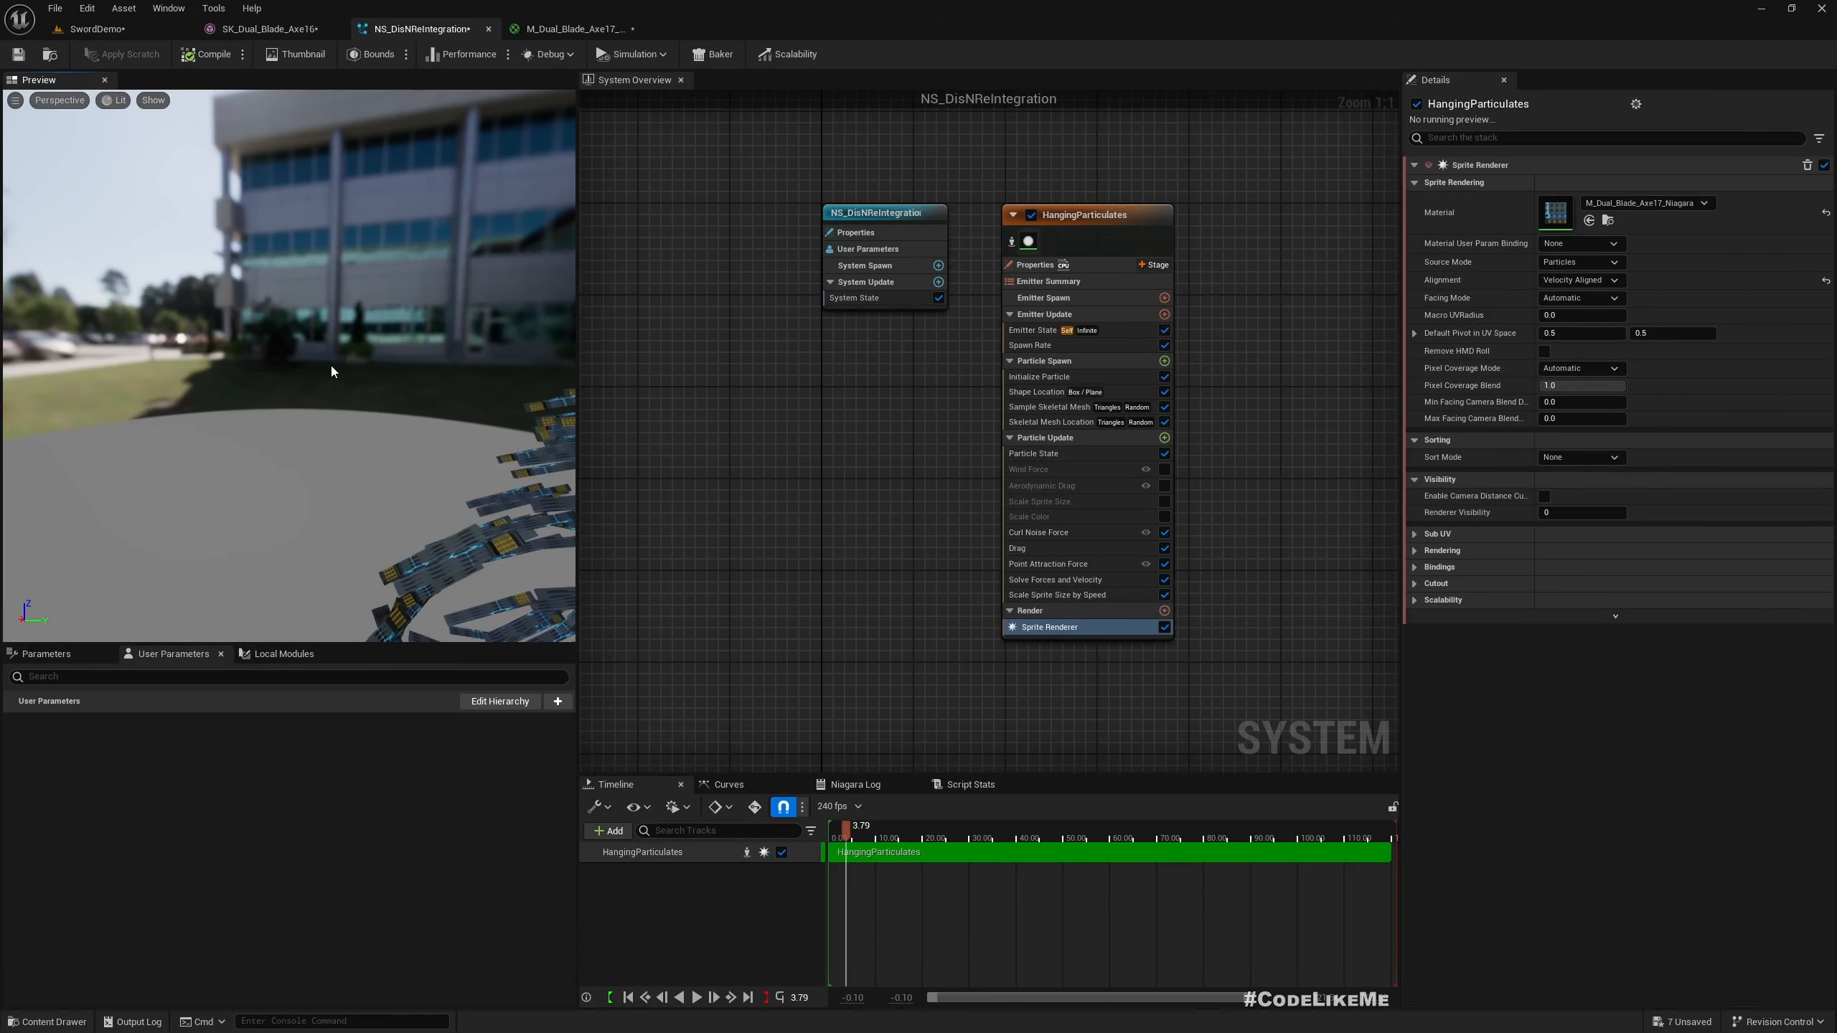
middle_drag(338, 417, 470, 416)
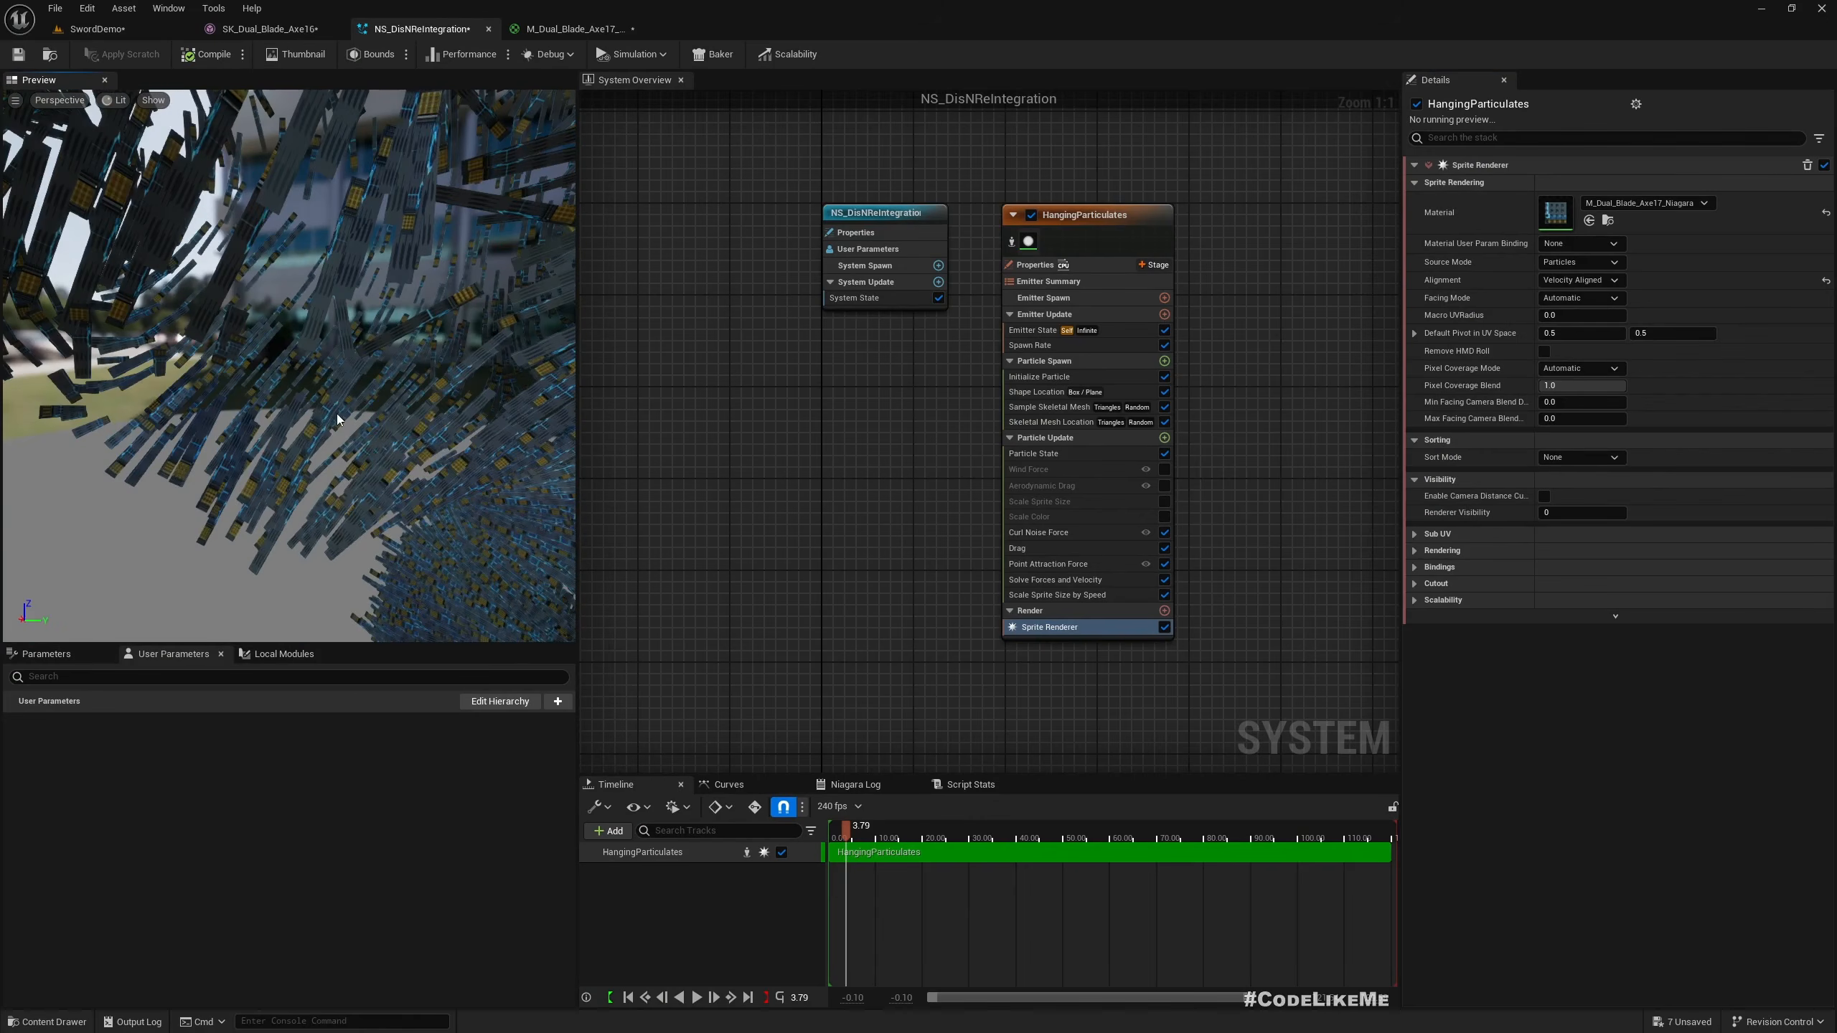
Examine the textured axe particles in the preview up close and from a distance at different angles
right_drag(338, 420, 322, 350)
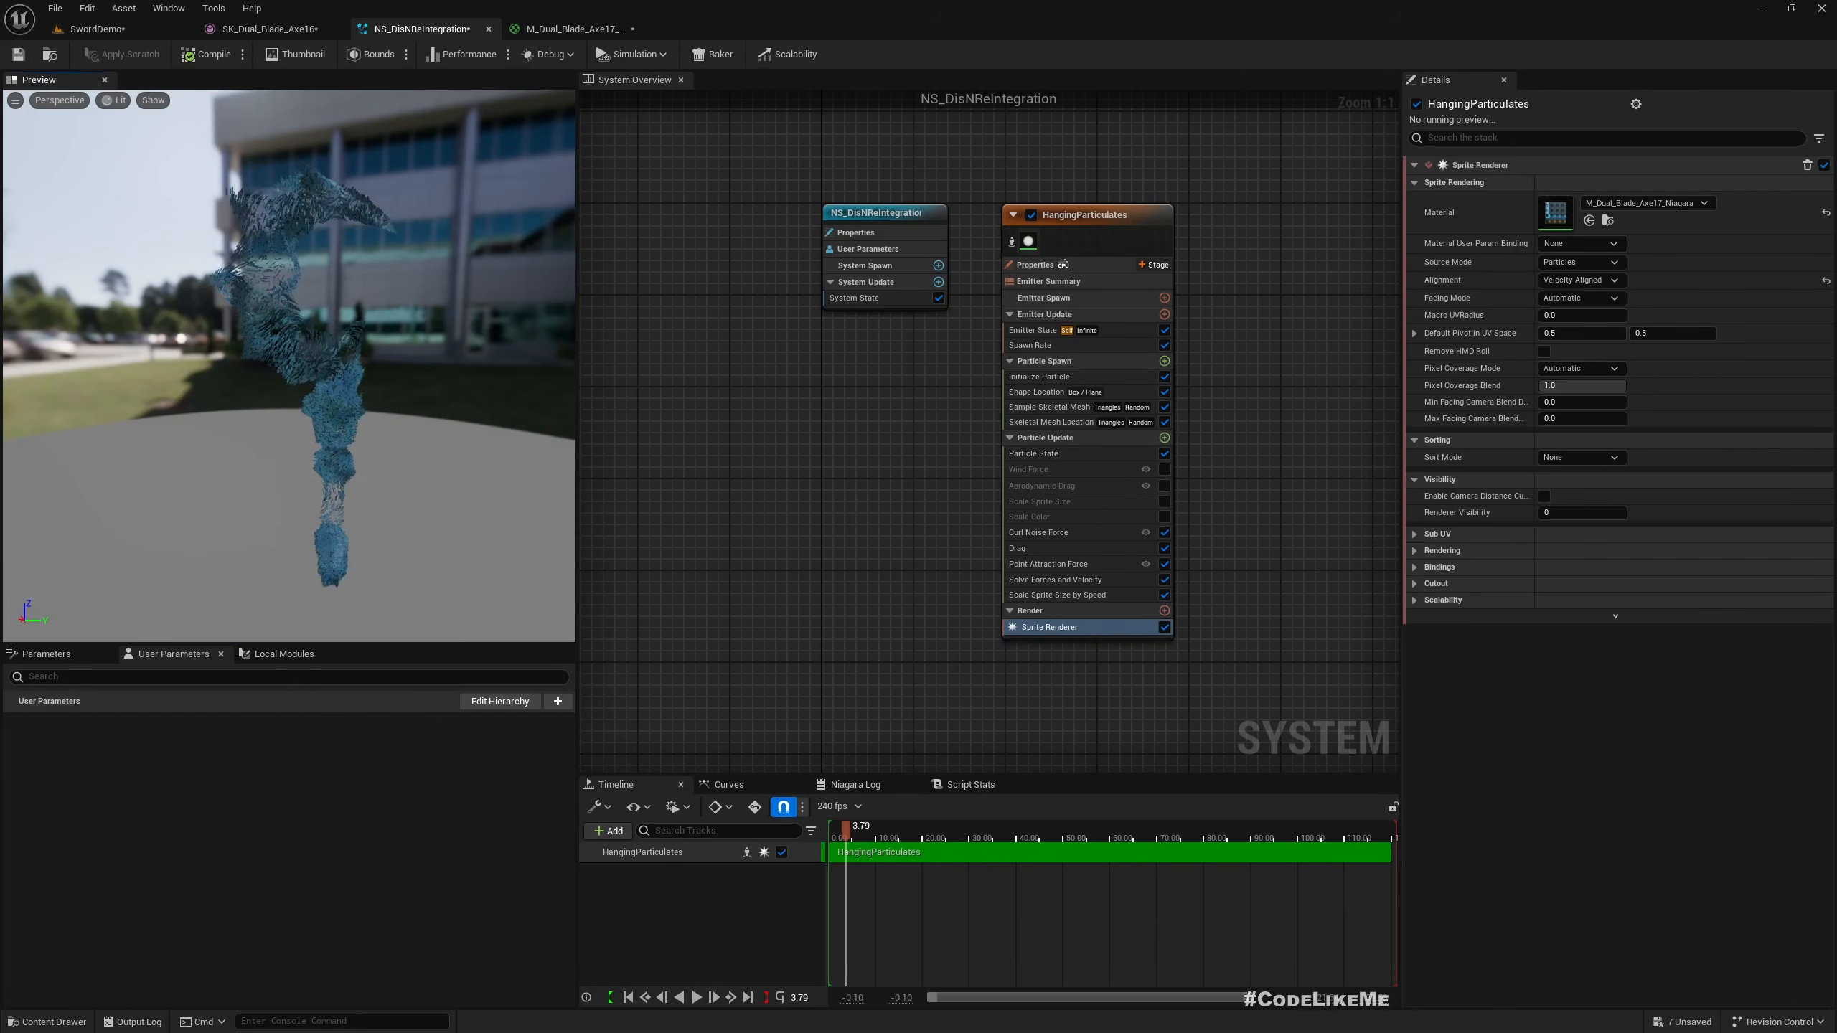
drag(323, 427, 391, 422)
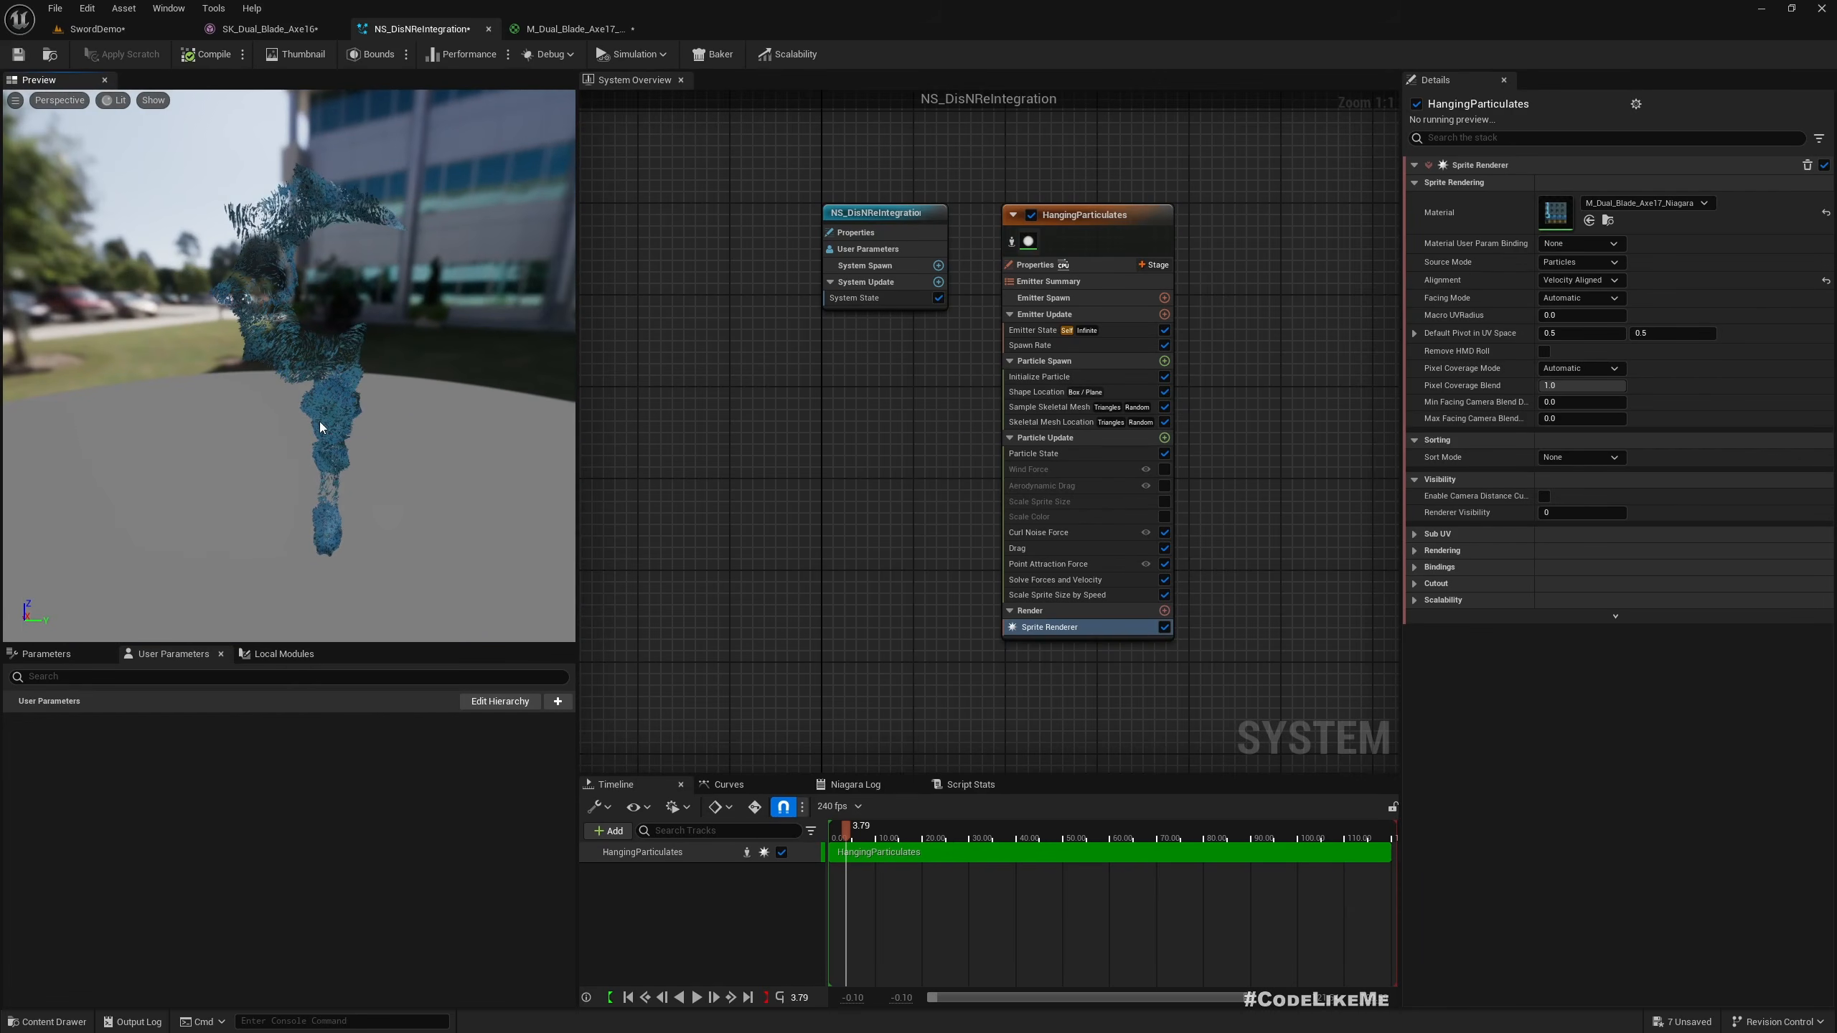
drag(319, 422, 247, 422)
right_drag(318, 422, 319, 494)
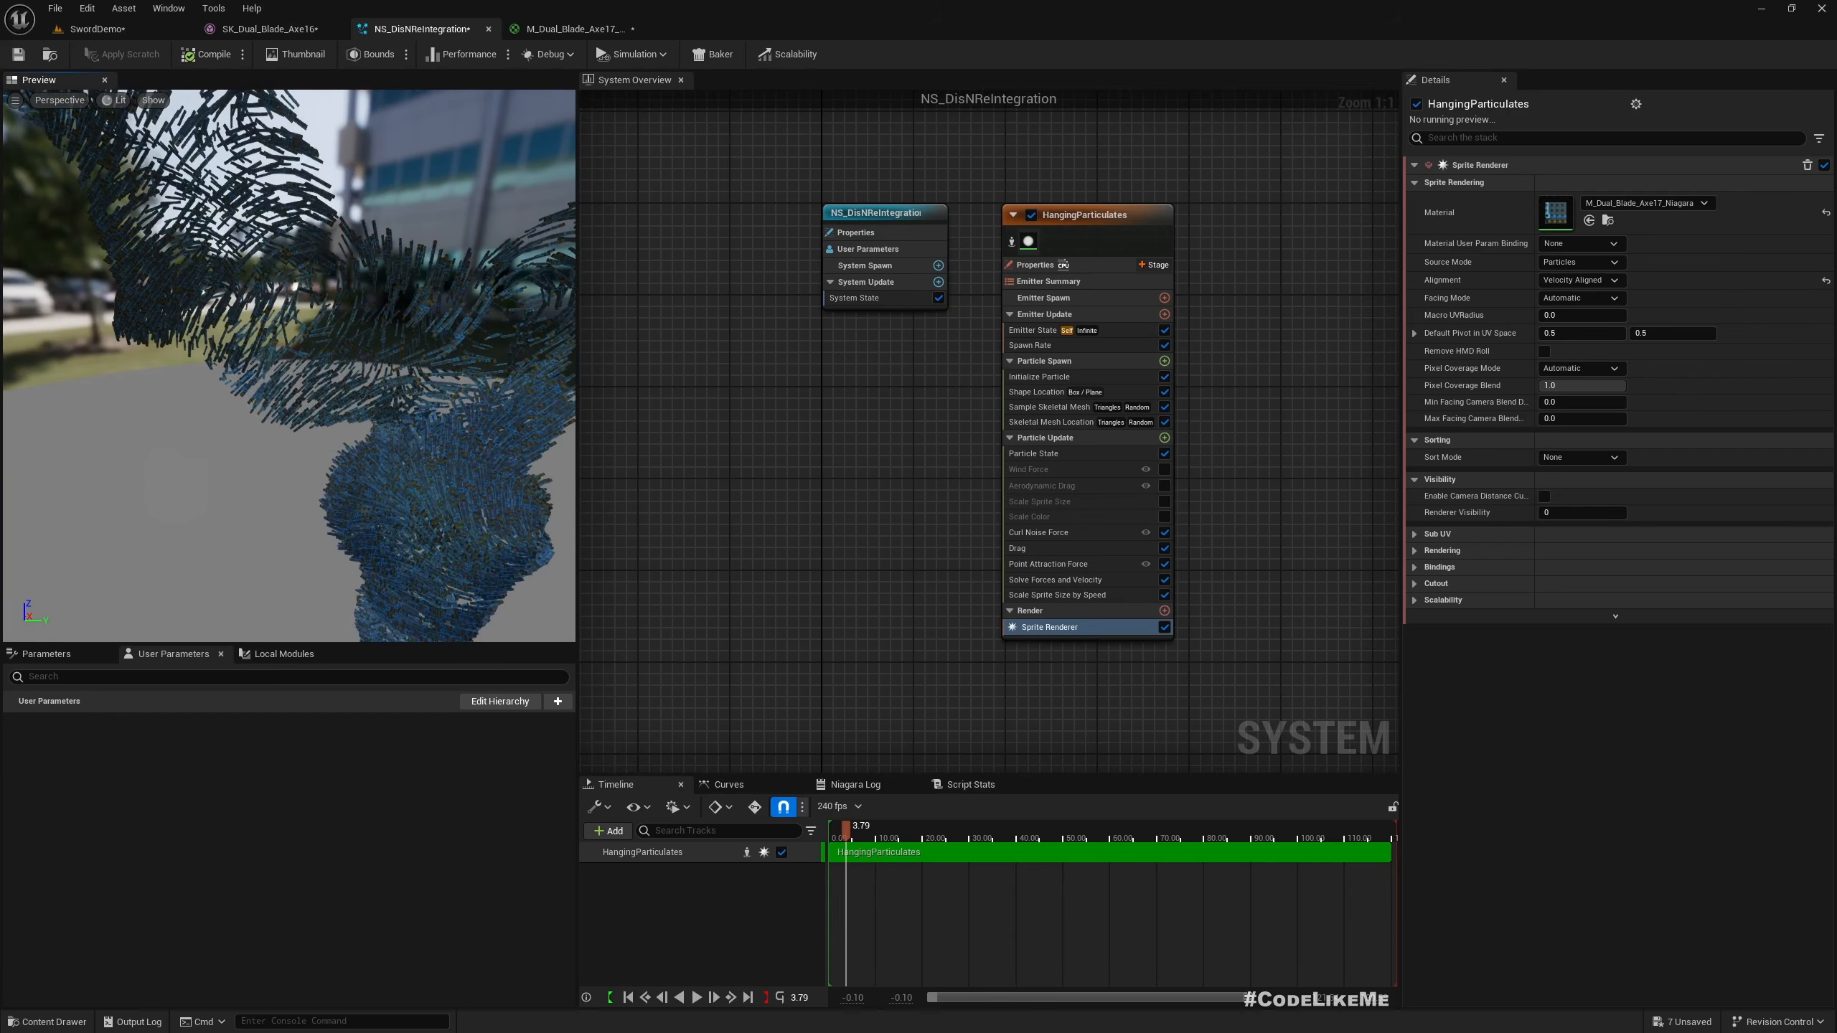
scroll(369, 402, down, 8)
scroll(369, 401, up, 4)
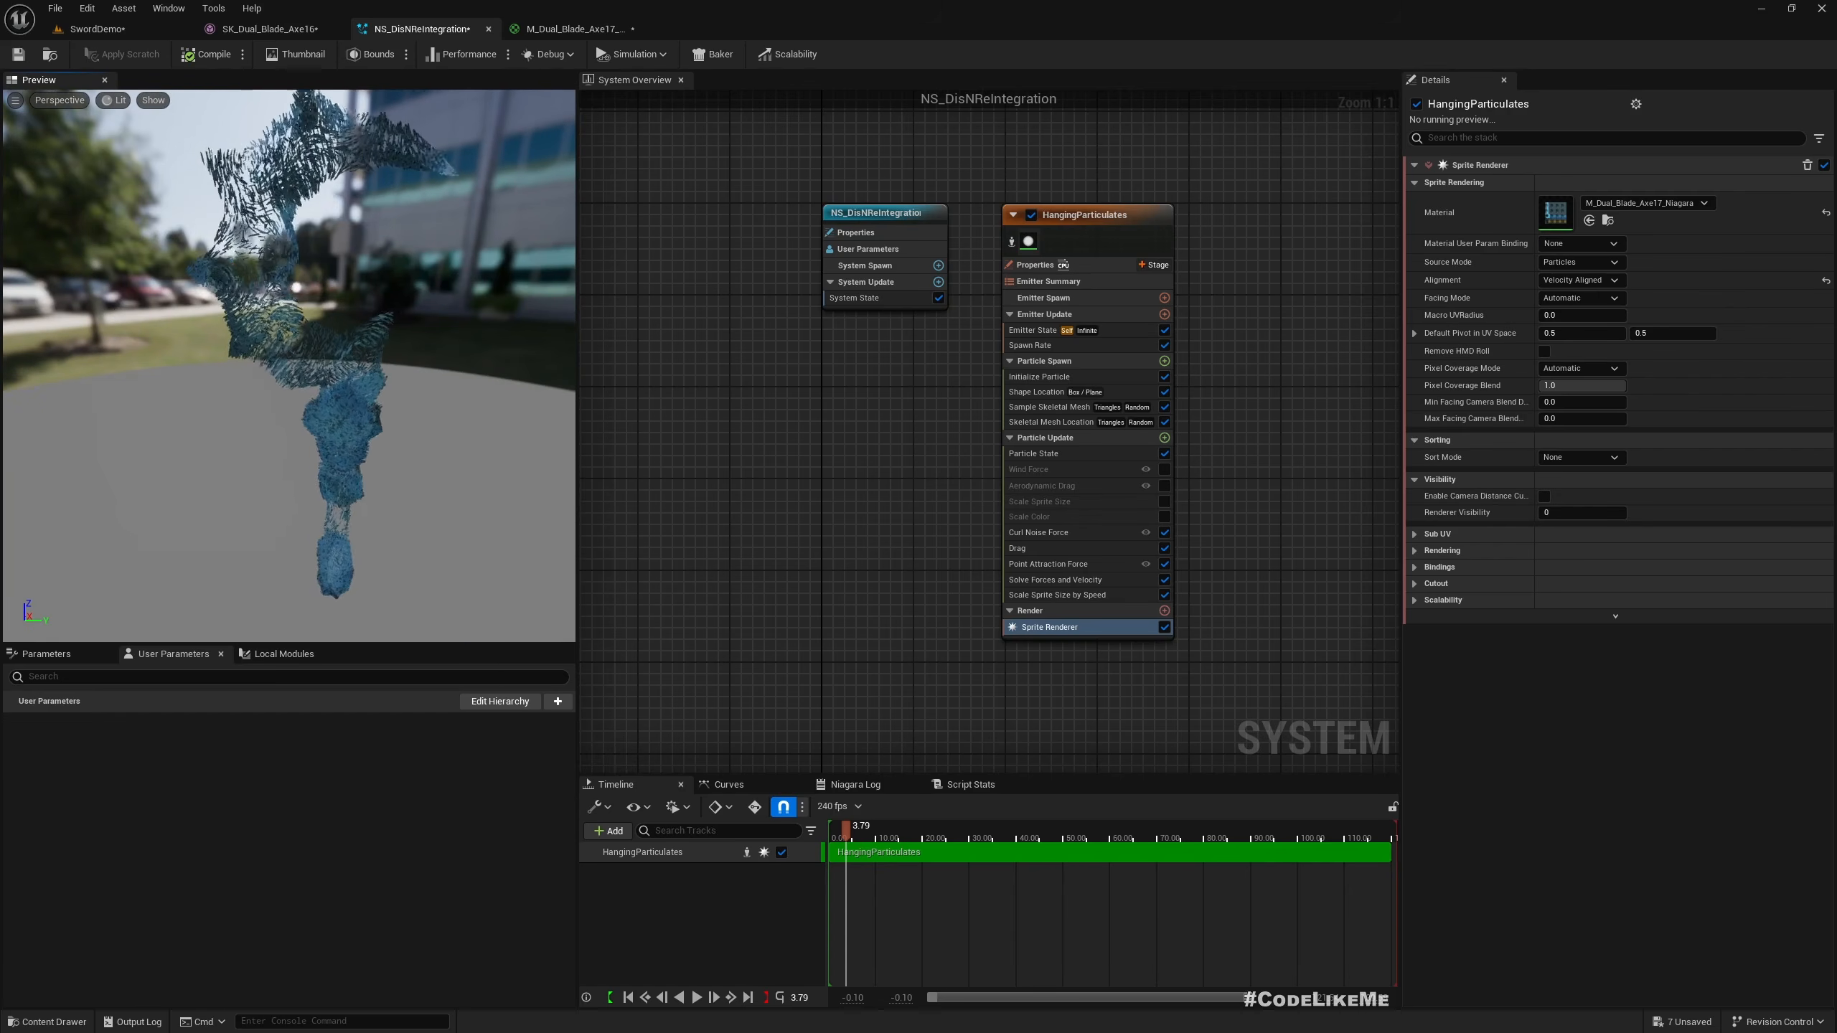
scroll(369, 400, down, 4)
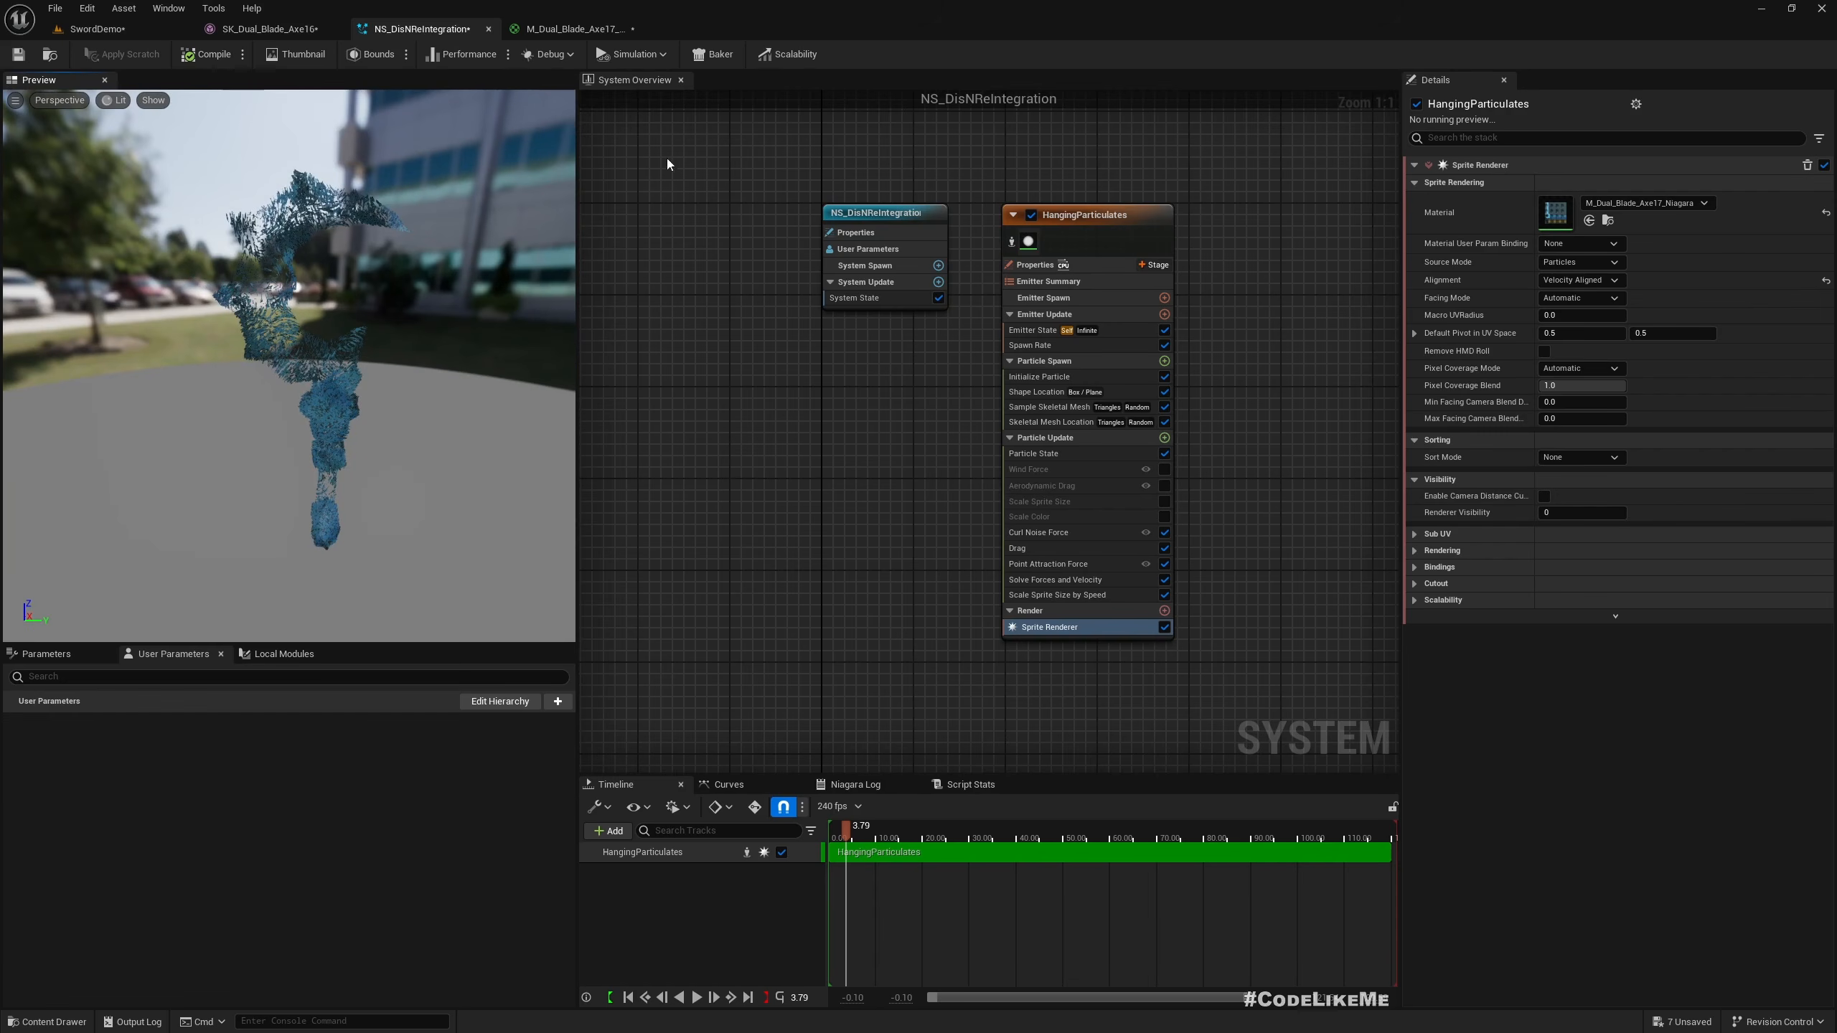
Add a DynamicParameter node to the M_Dual_Blade_Axe17_Niagara material graph, below the texture nodes
click(555, 28)
scroll(1079, 476, up, 4)
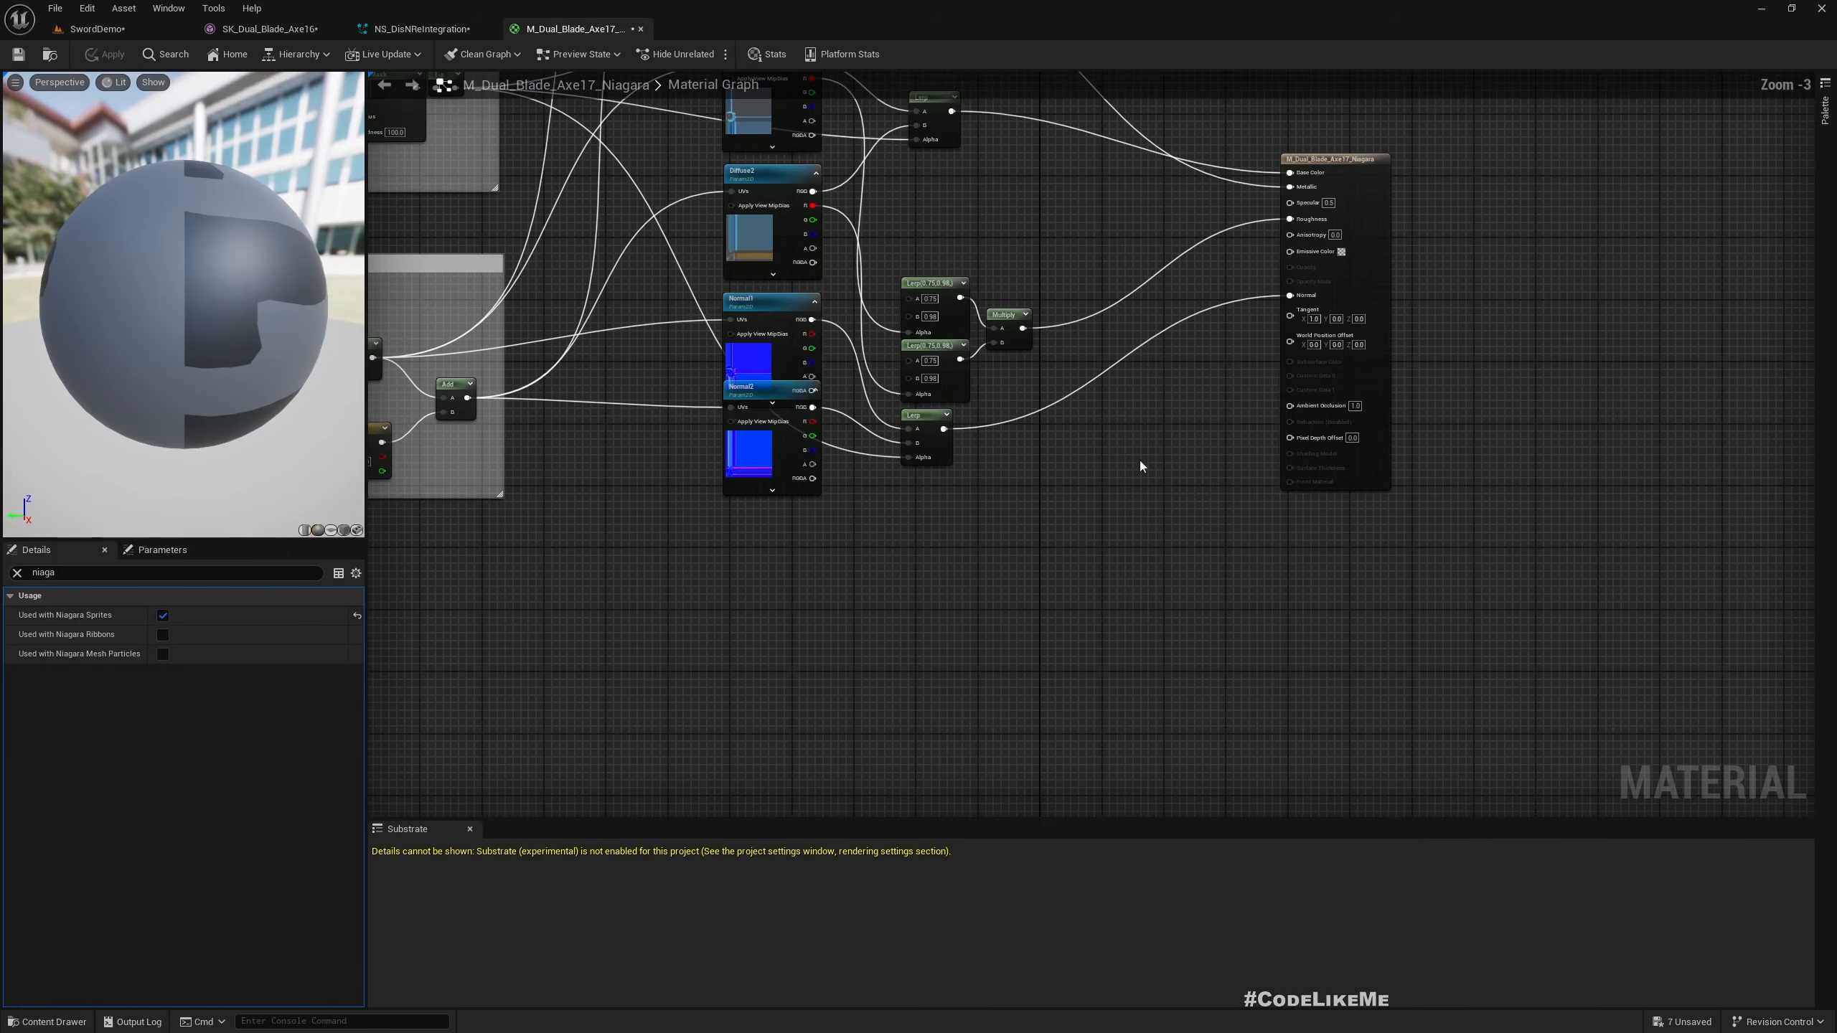
right_click(778, 627)
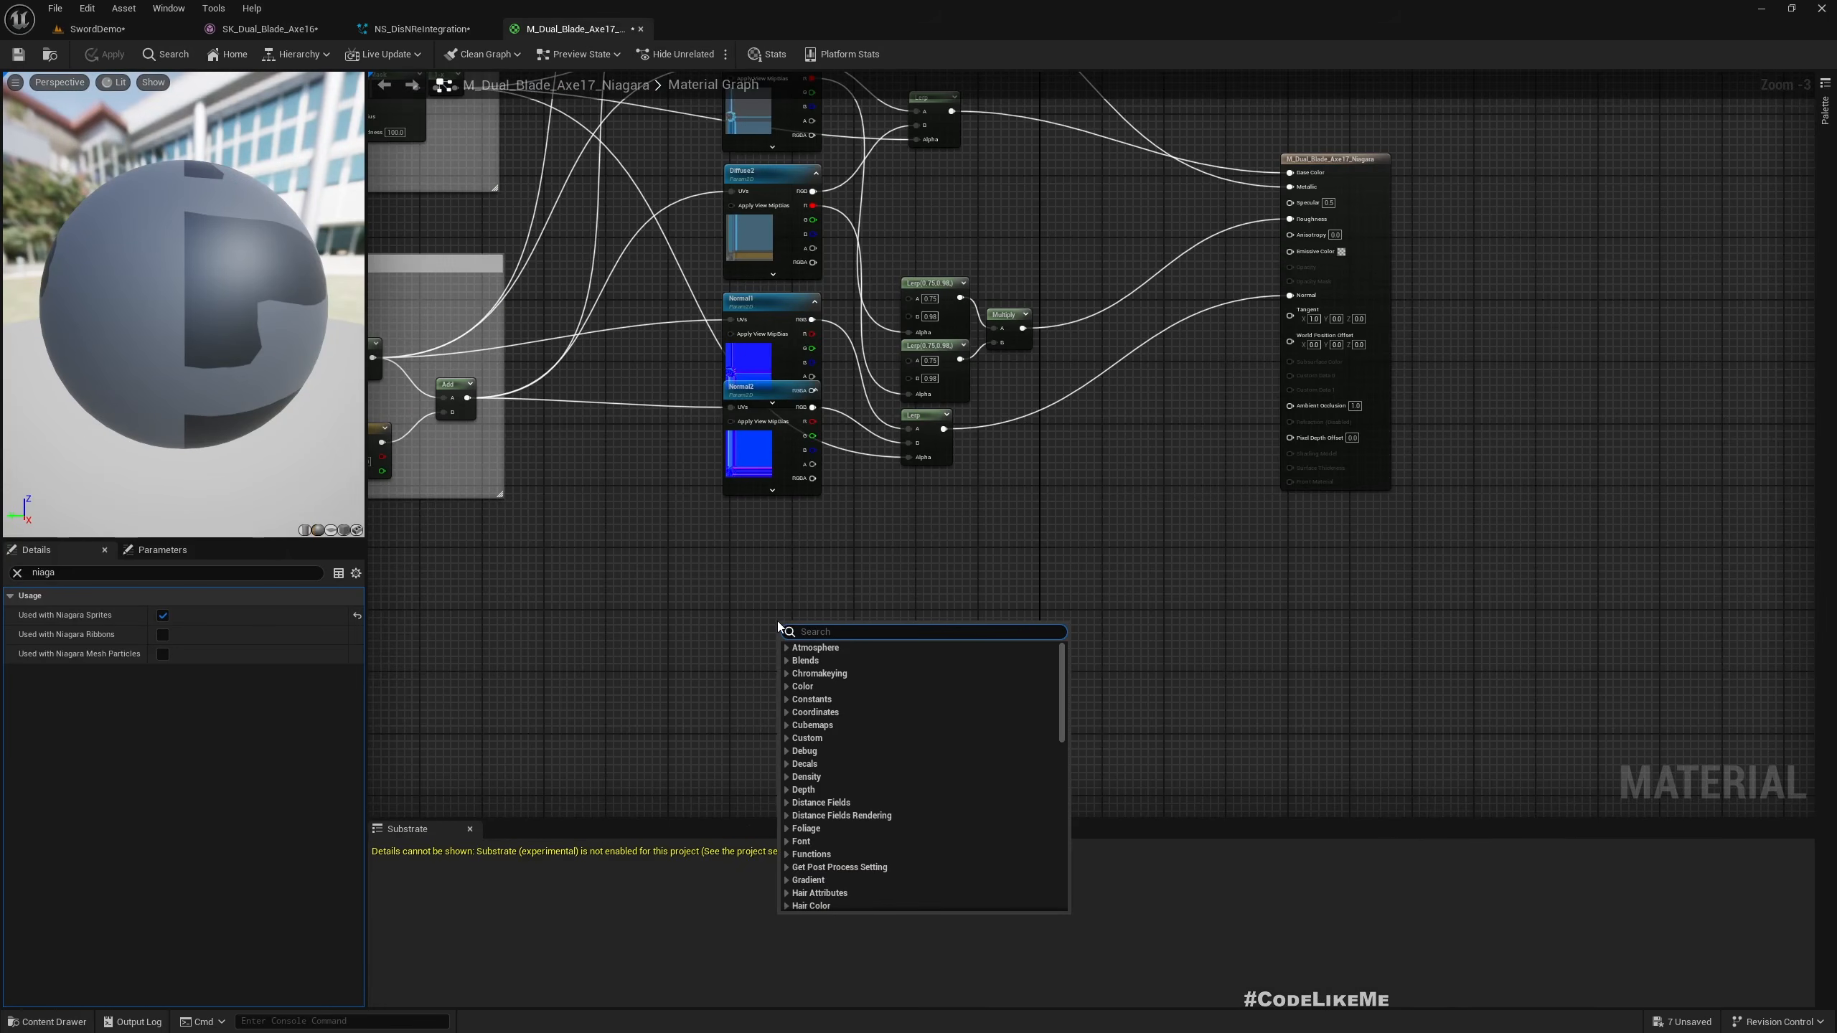
text(dynamic)
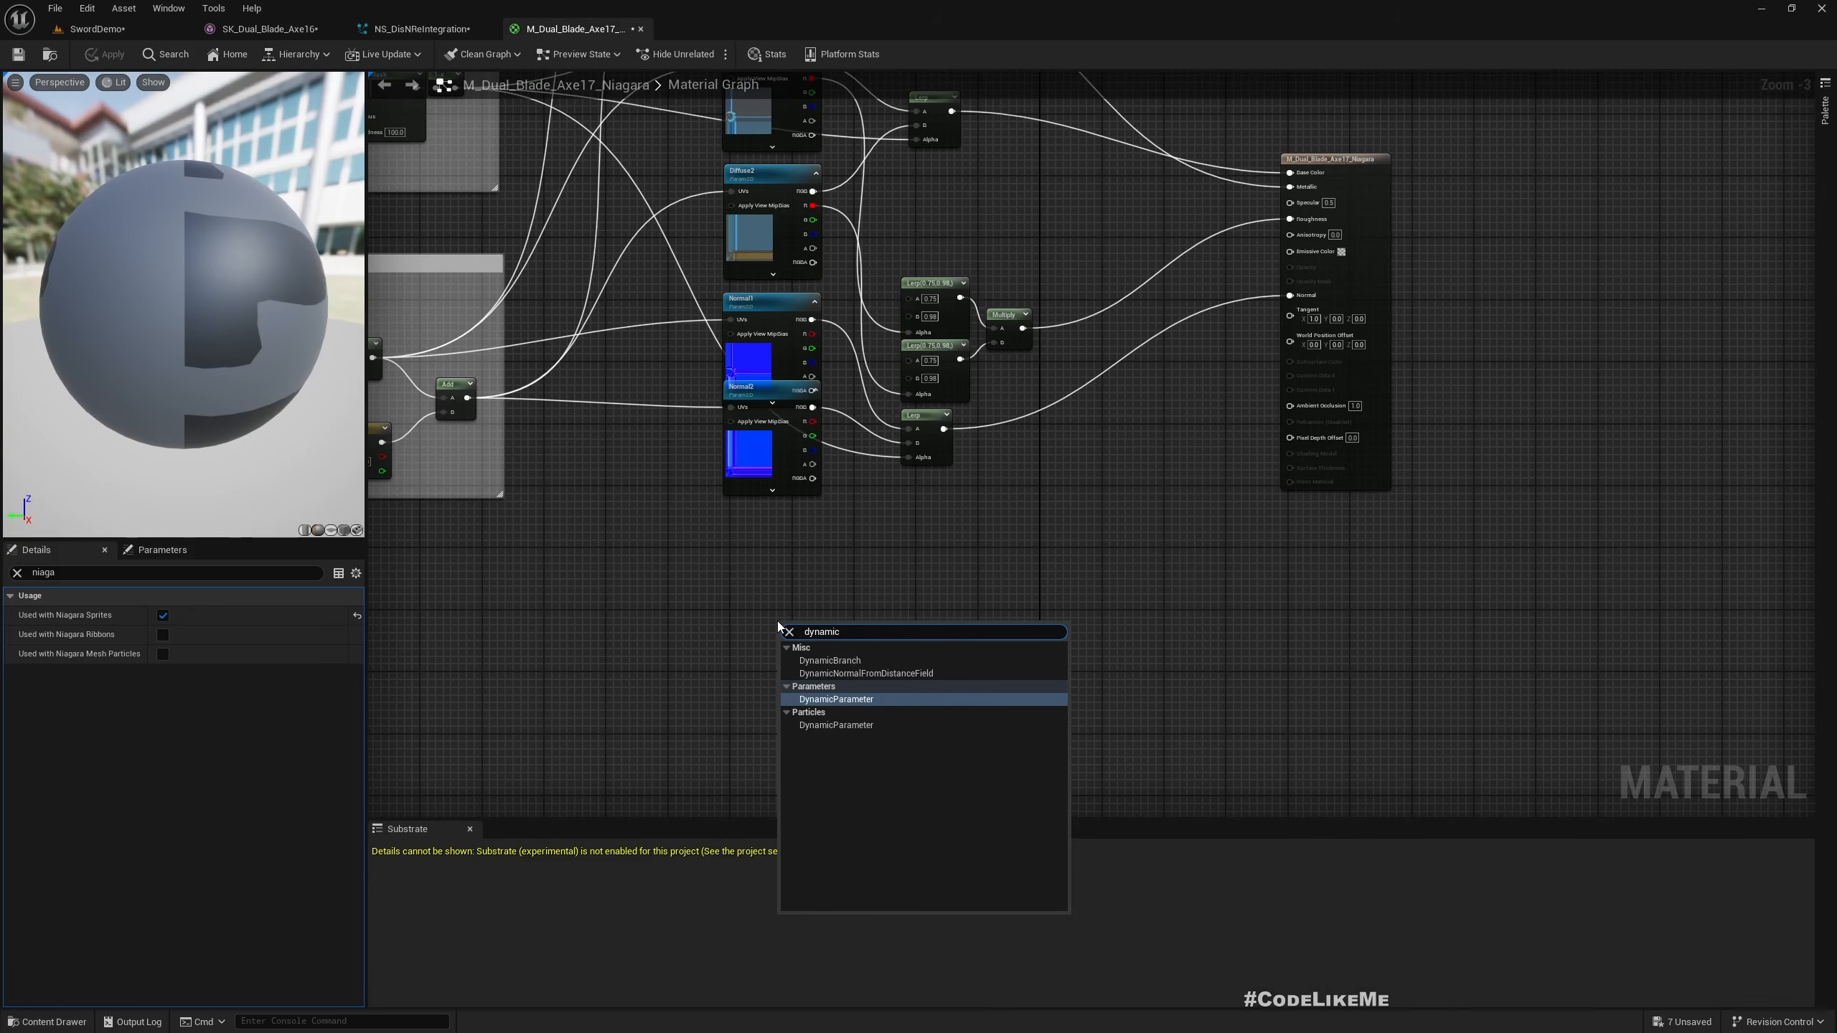
key(Return)
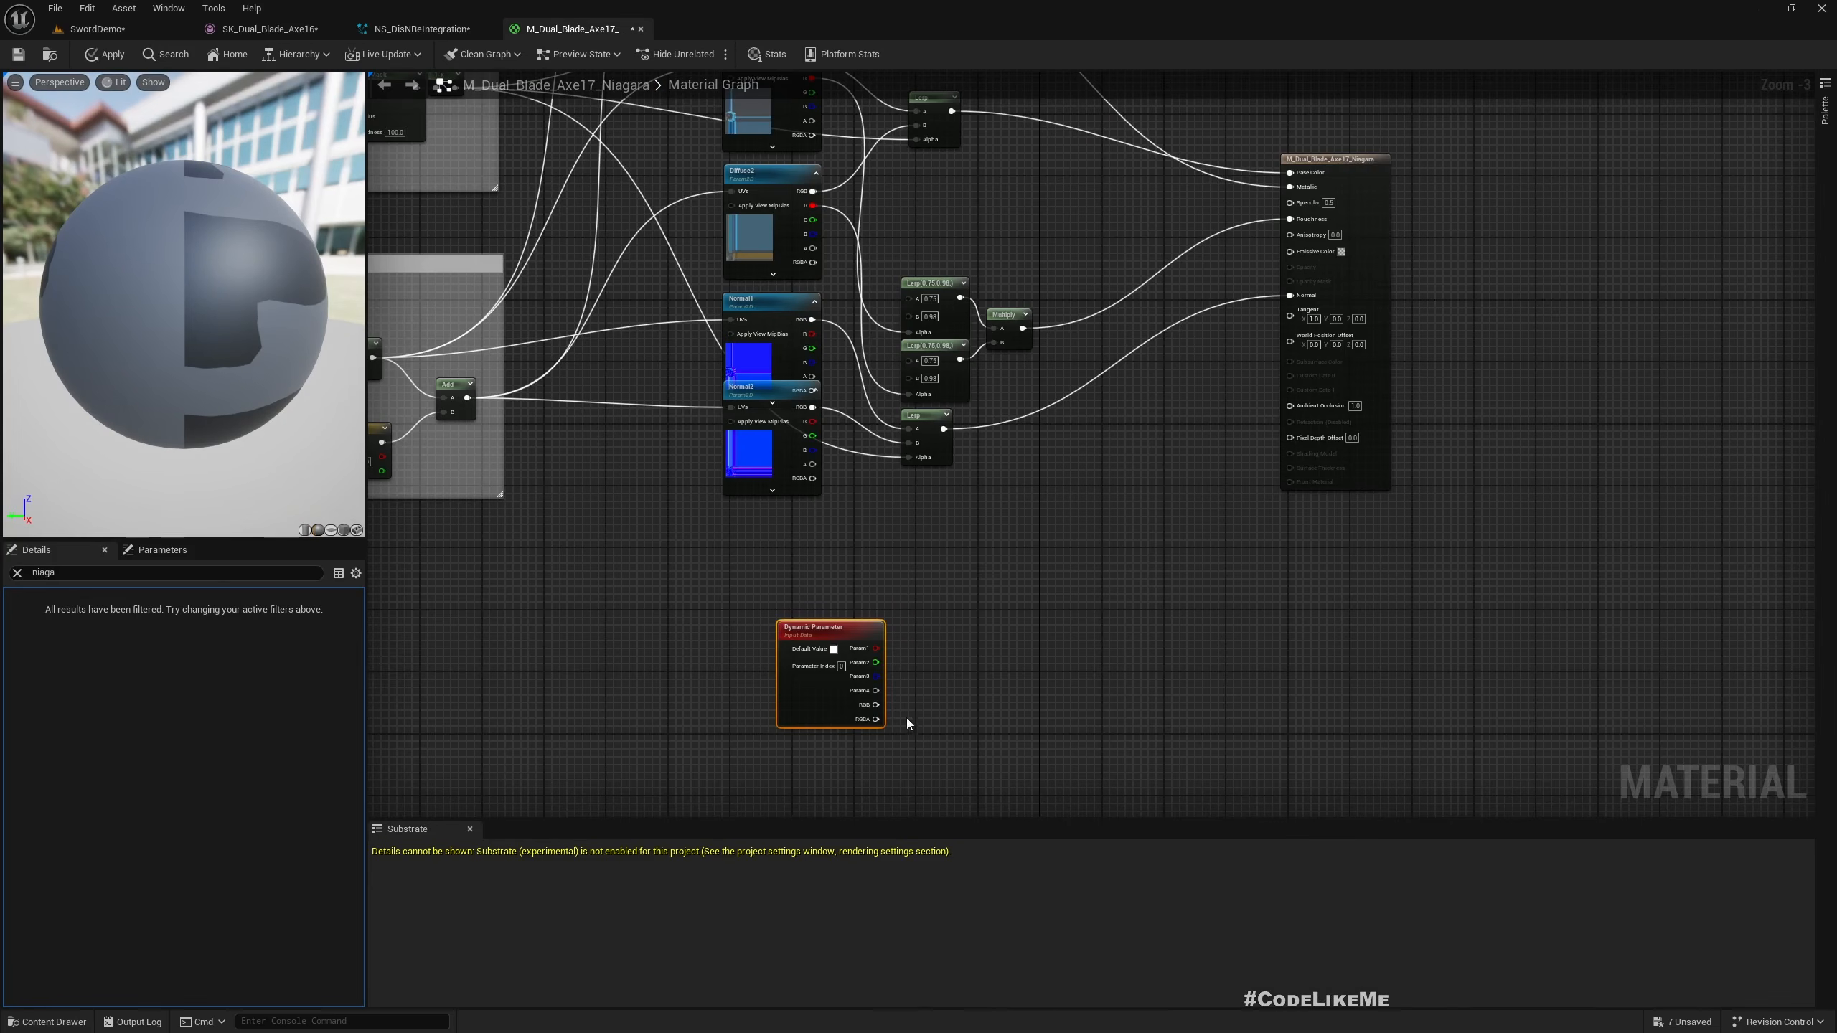
scroll(908, 723, up, 3)
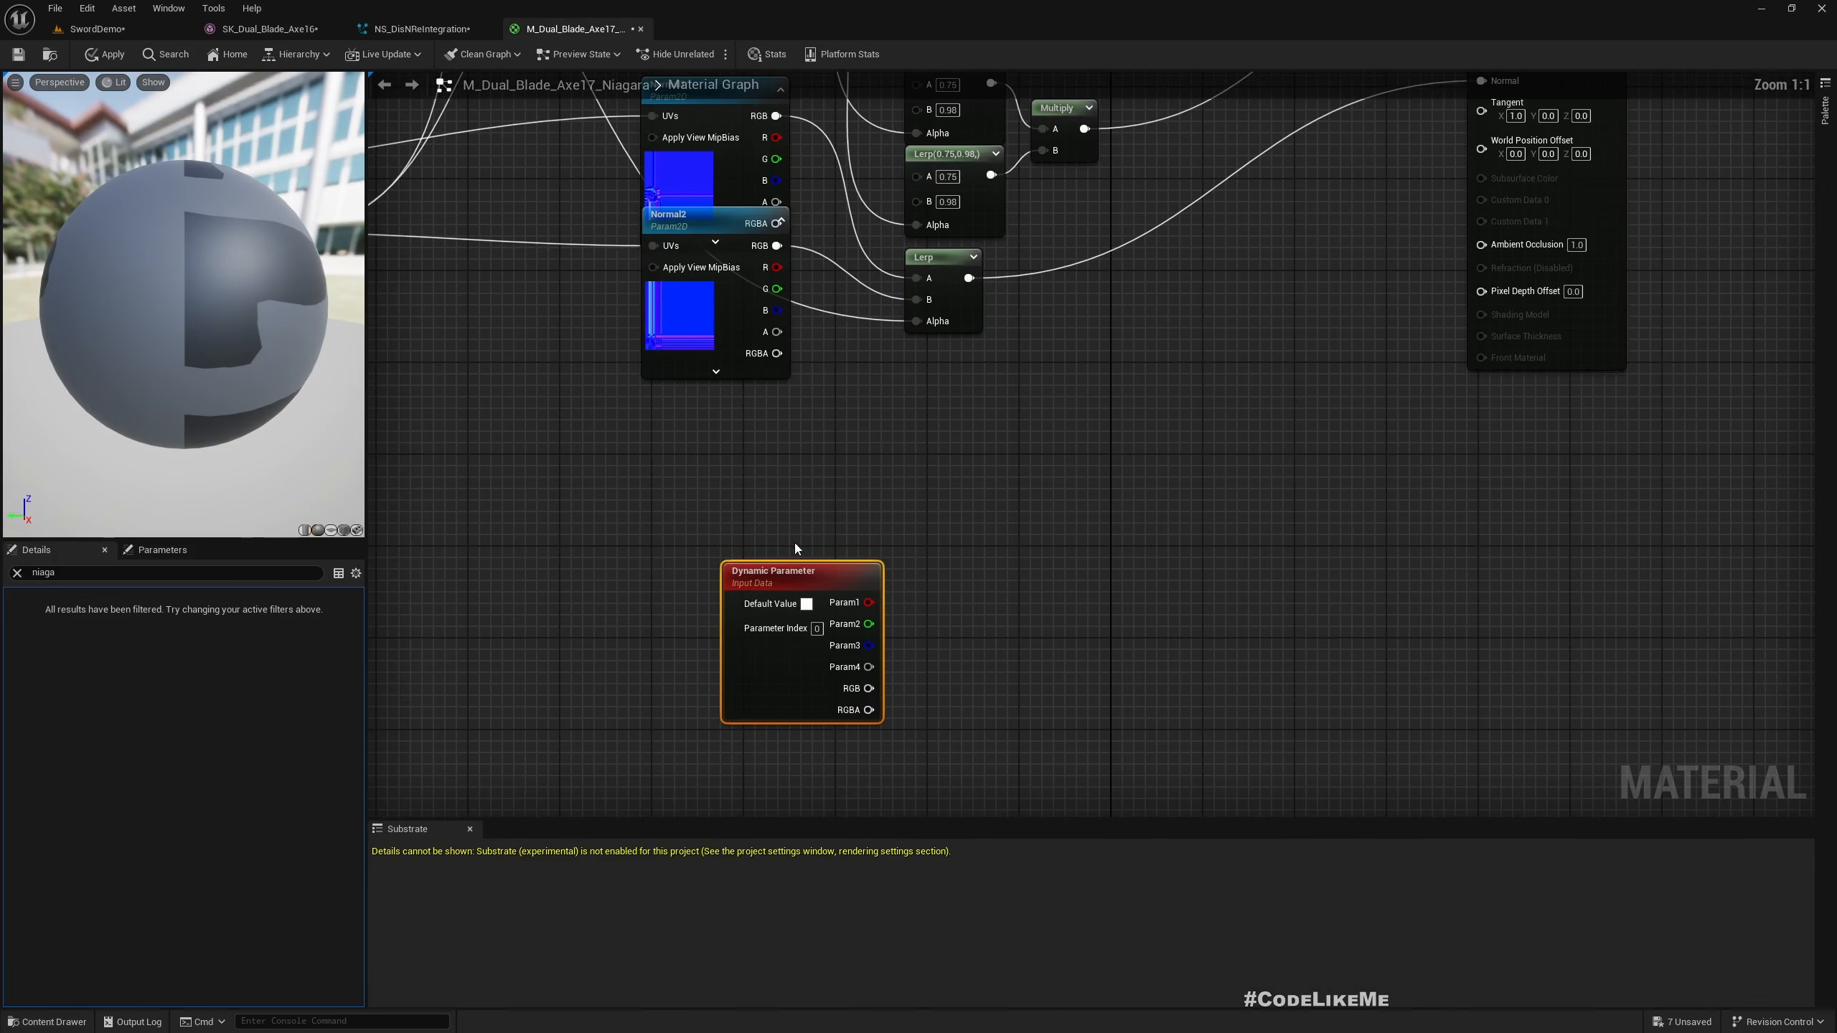
Clear the details filter and name the Dynamic Parameter node's first two parameters U and V
click(17, 573)
click(10, 596)
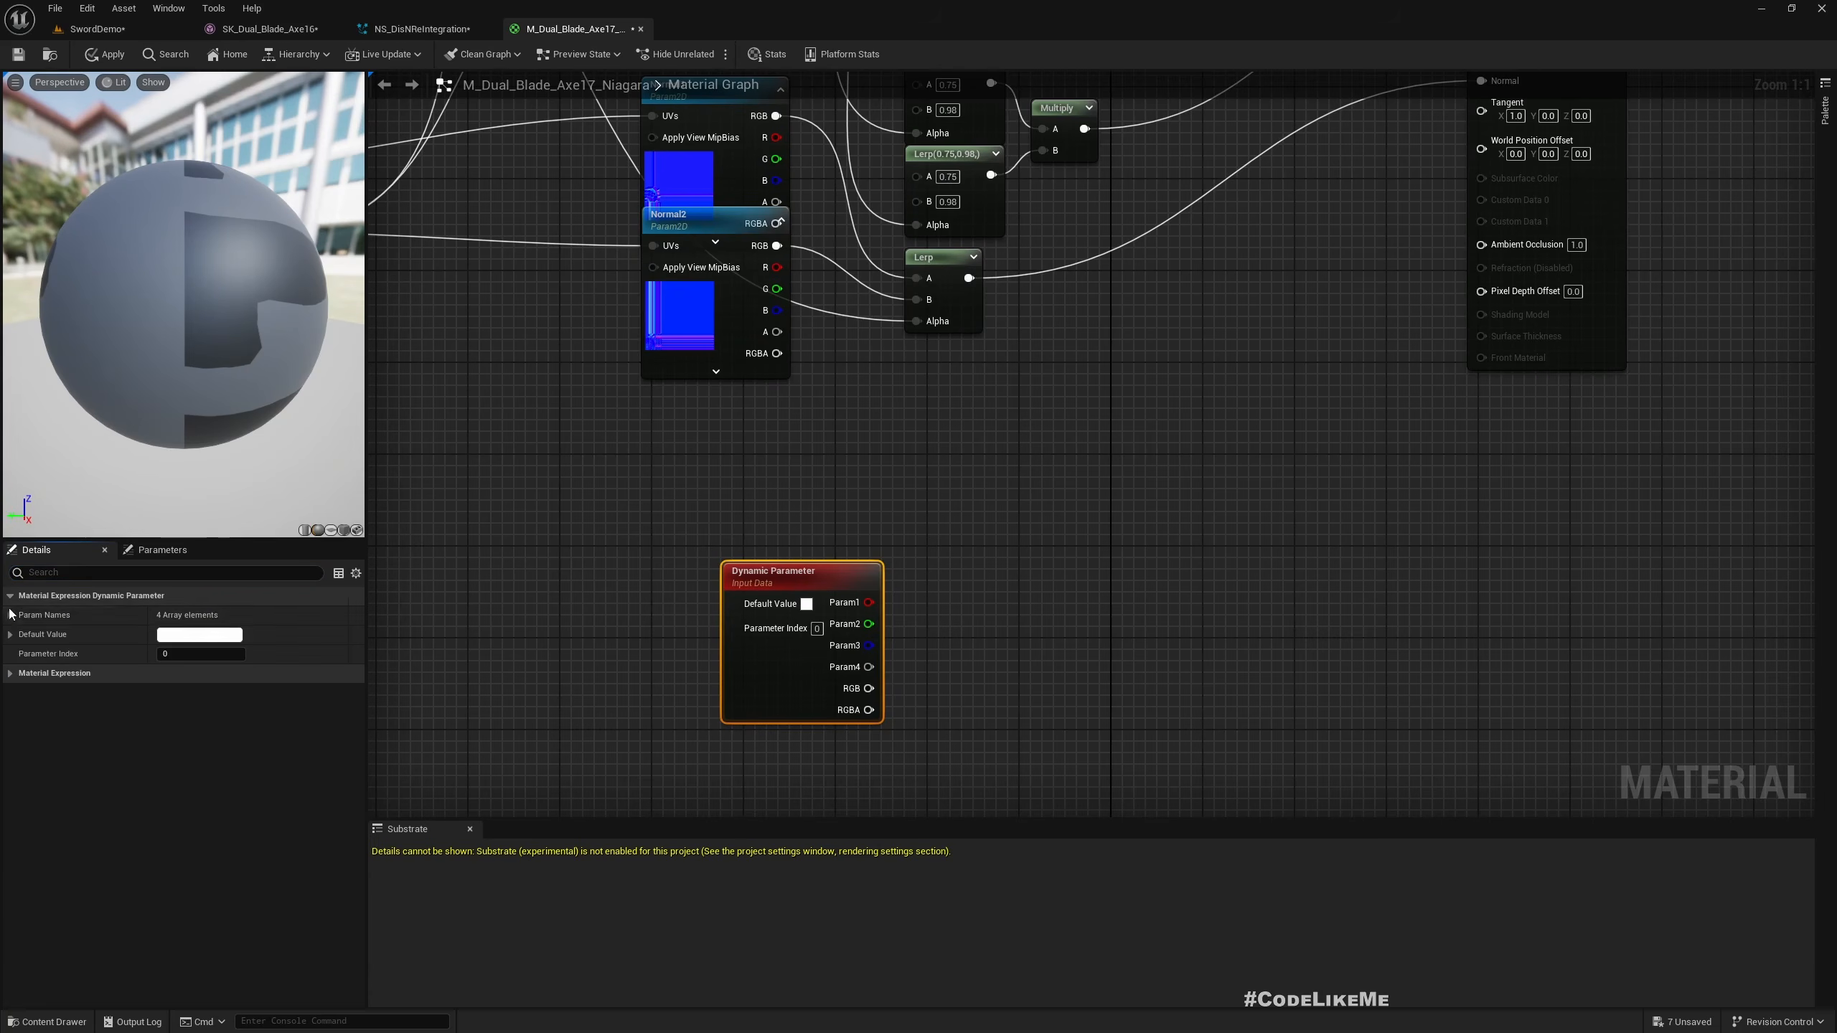
click(13, 616)
key(Tab)
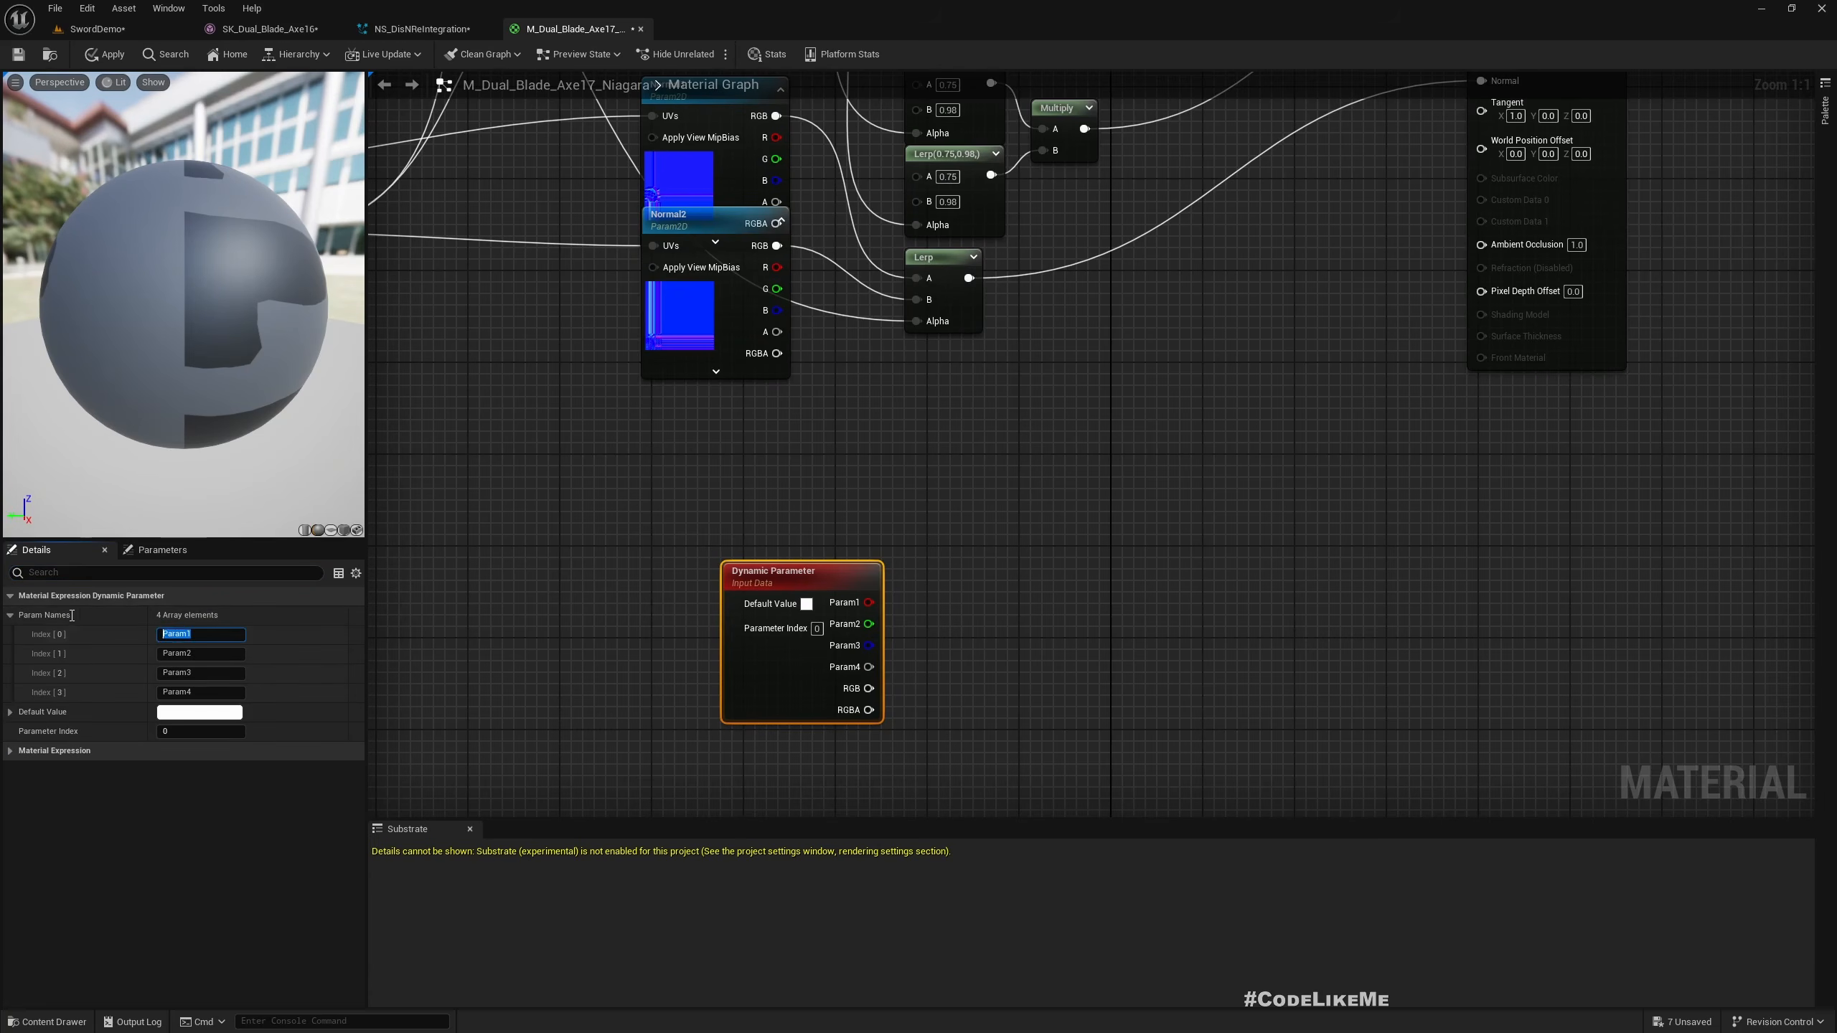
key(Tab)
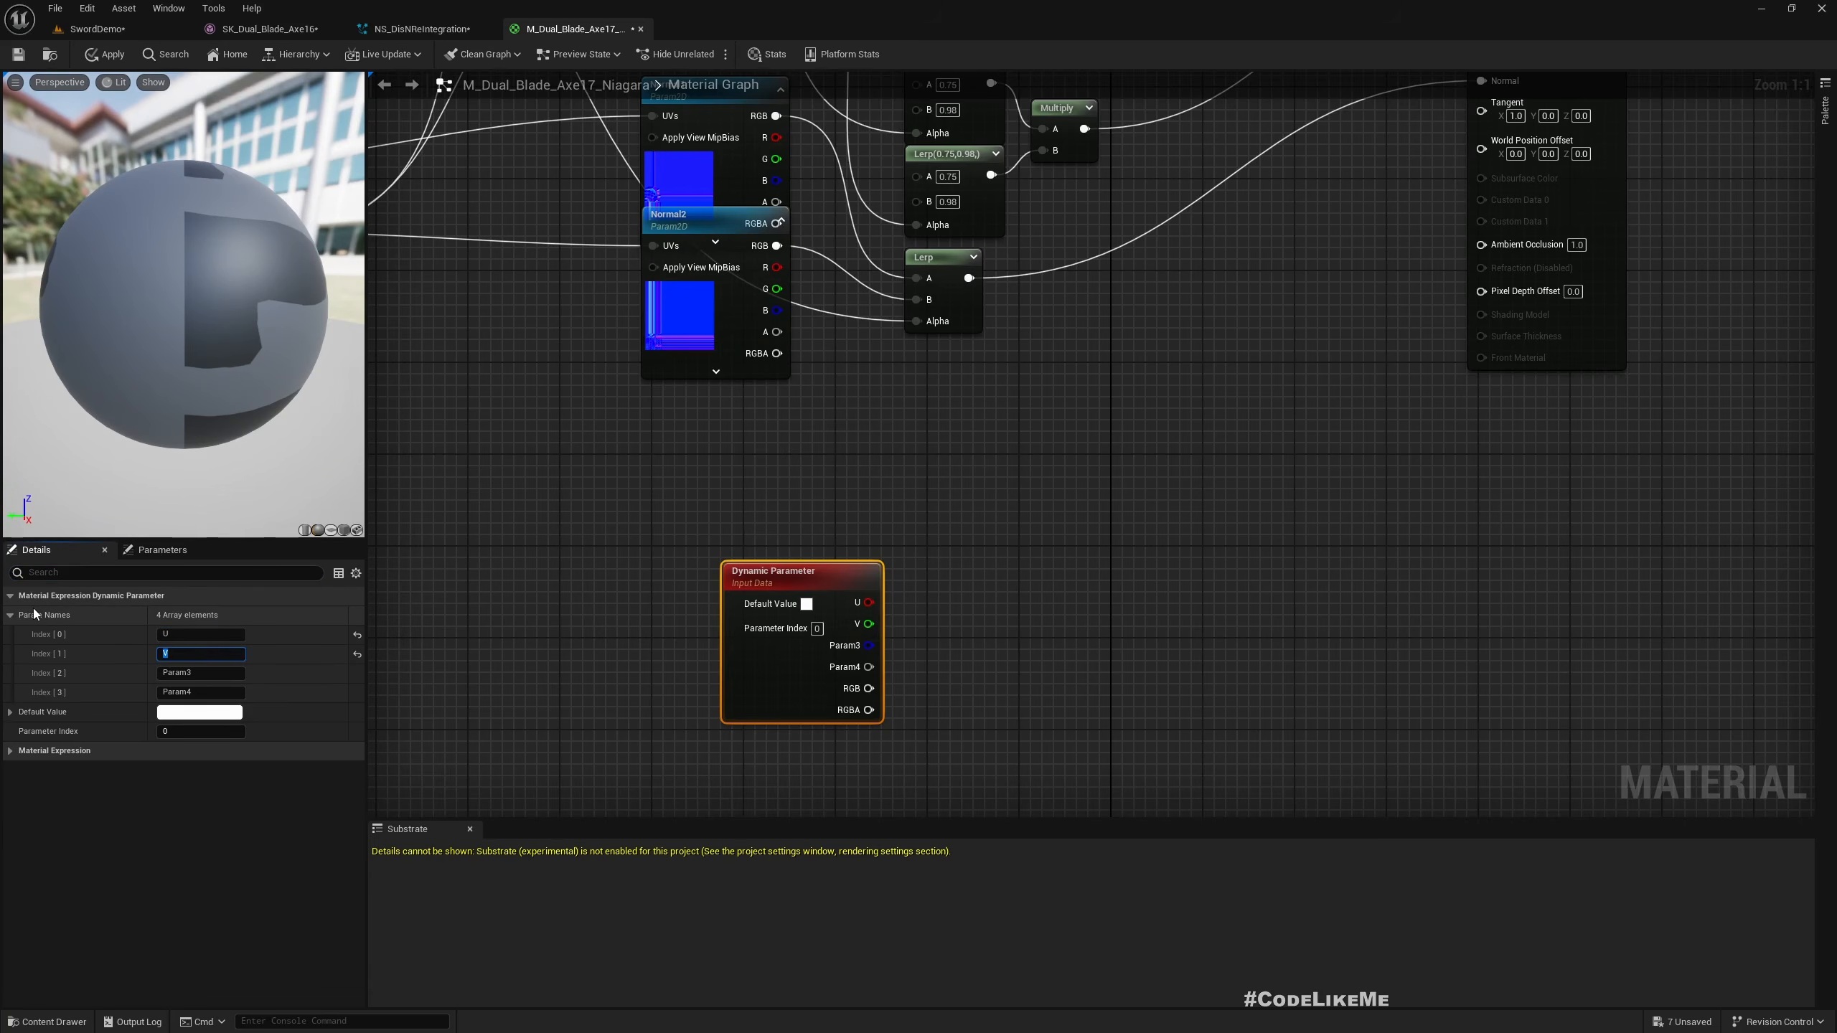
Move the Dynamic Parameter node below the transform & position group
right_drag(963, 521, 789, 693)
drag(640, 779, 1088, 614)
click(1416, 373)
right_drag(895, 540, 1308, 564)
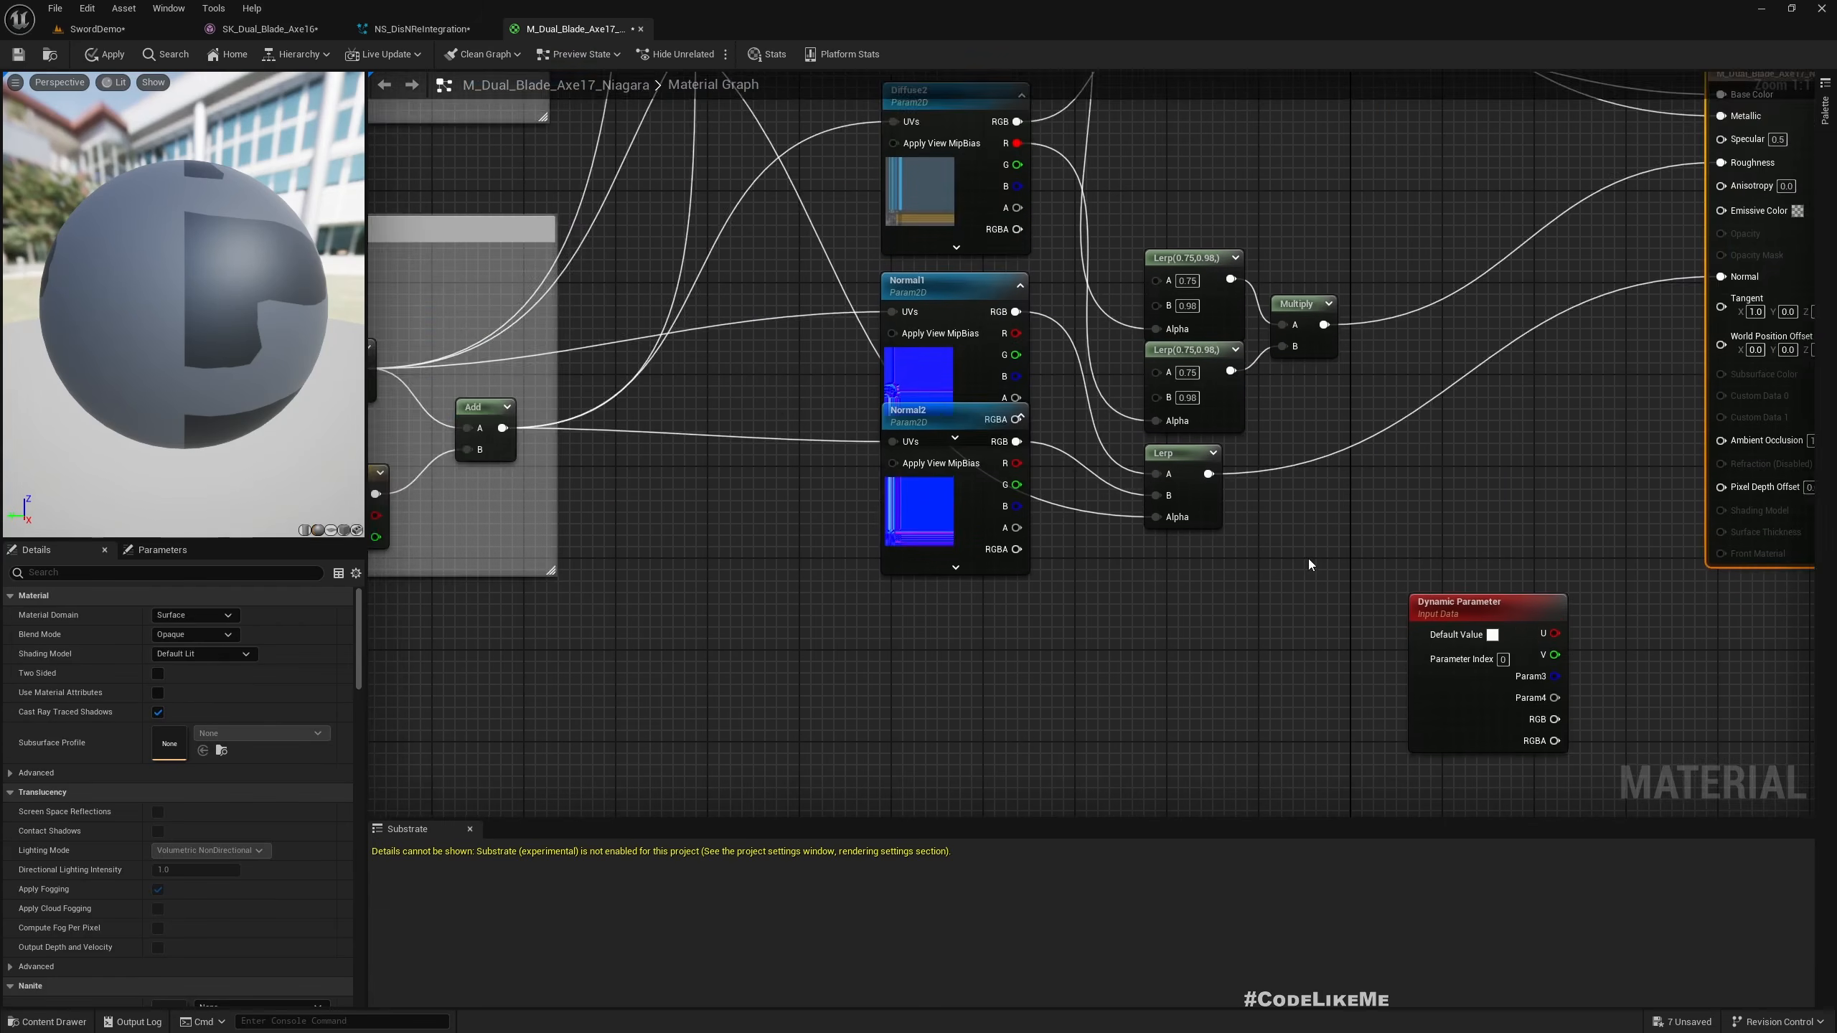
scroll(1309, 564, down, 4)
drag(1572, 601, 859, 655)
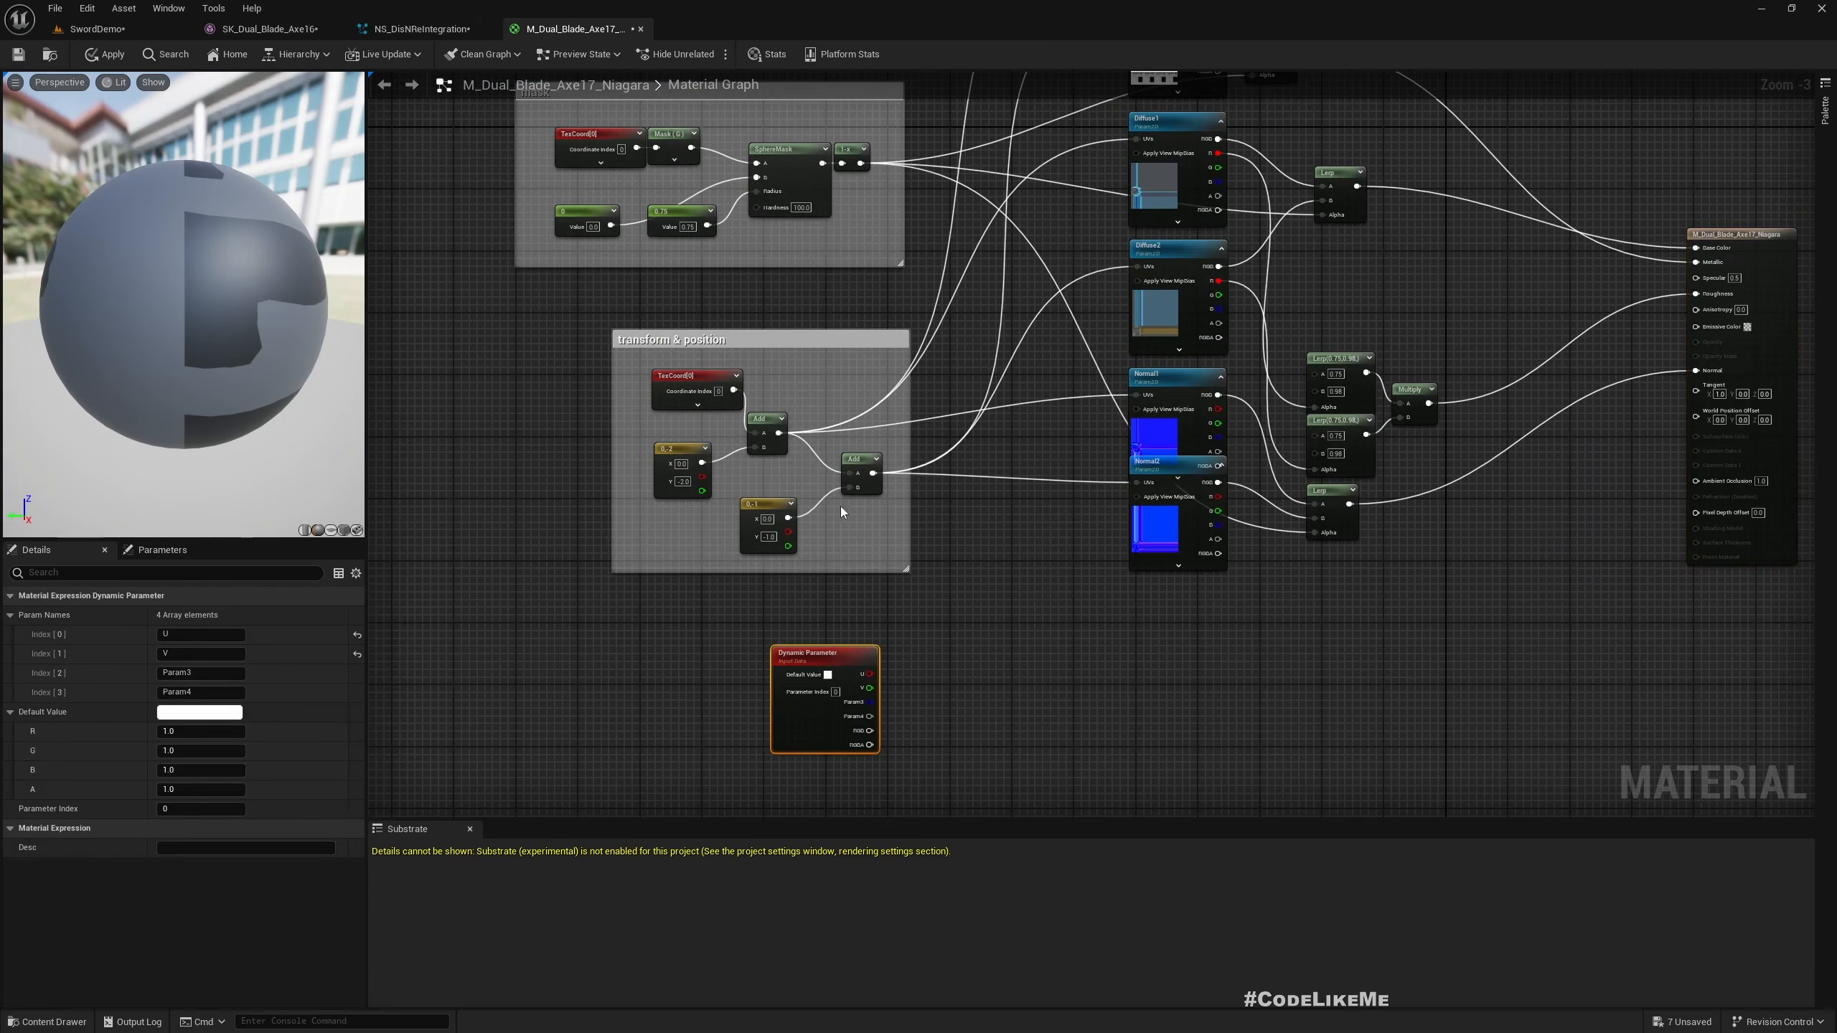
Trace the UV connections into the texture nodes and move Dynamic Parameter in front of the transform & position group
right_drag(861, 442, 812, 527)
right_drag(971, 422, 899, 561)
right_drag(1004, 181, 1003, 141)
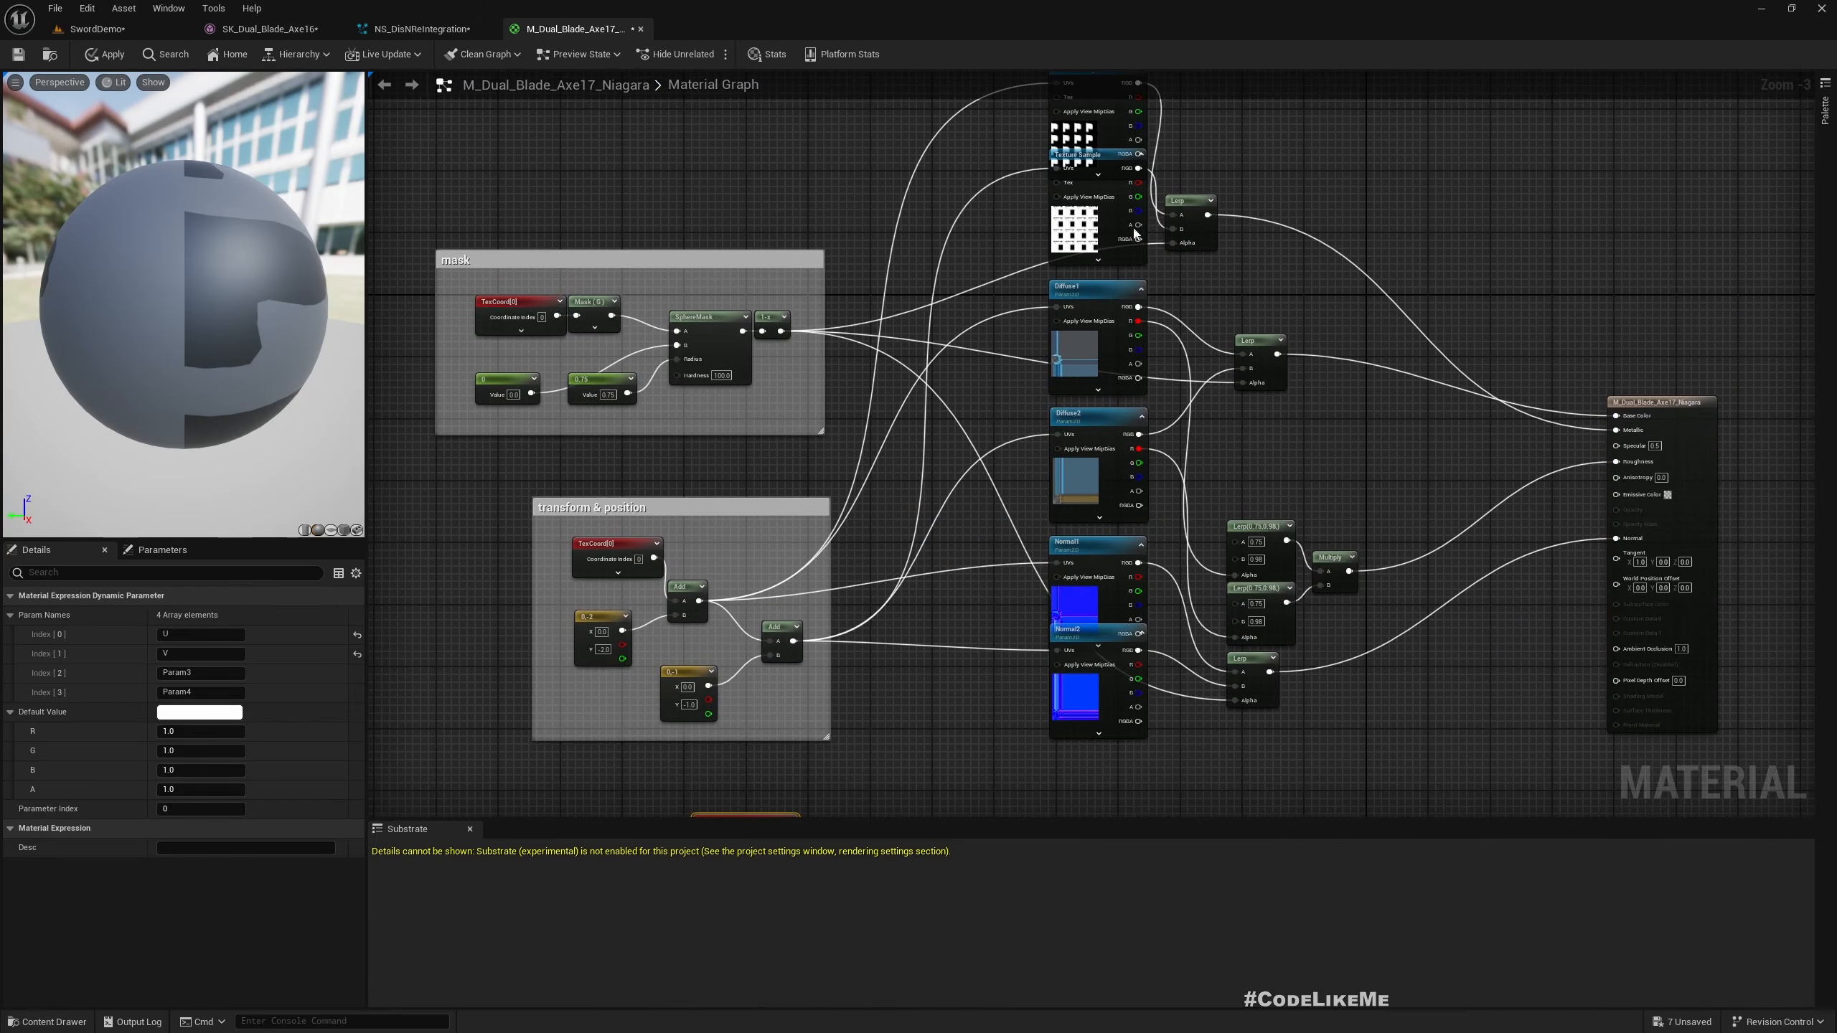
right_drag(951, 534, 993, 349)
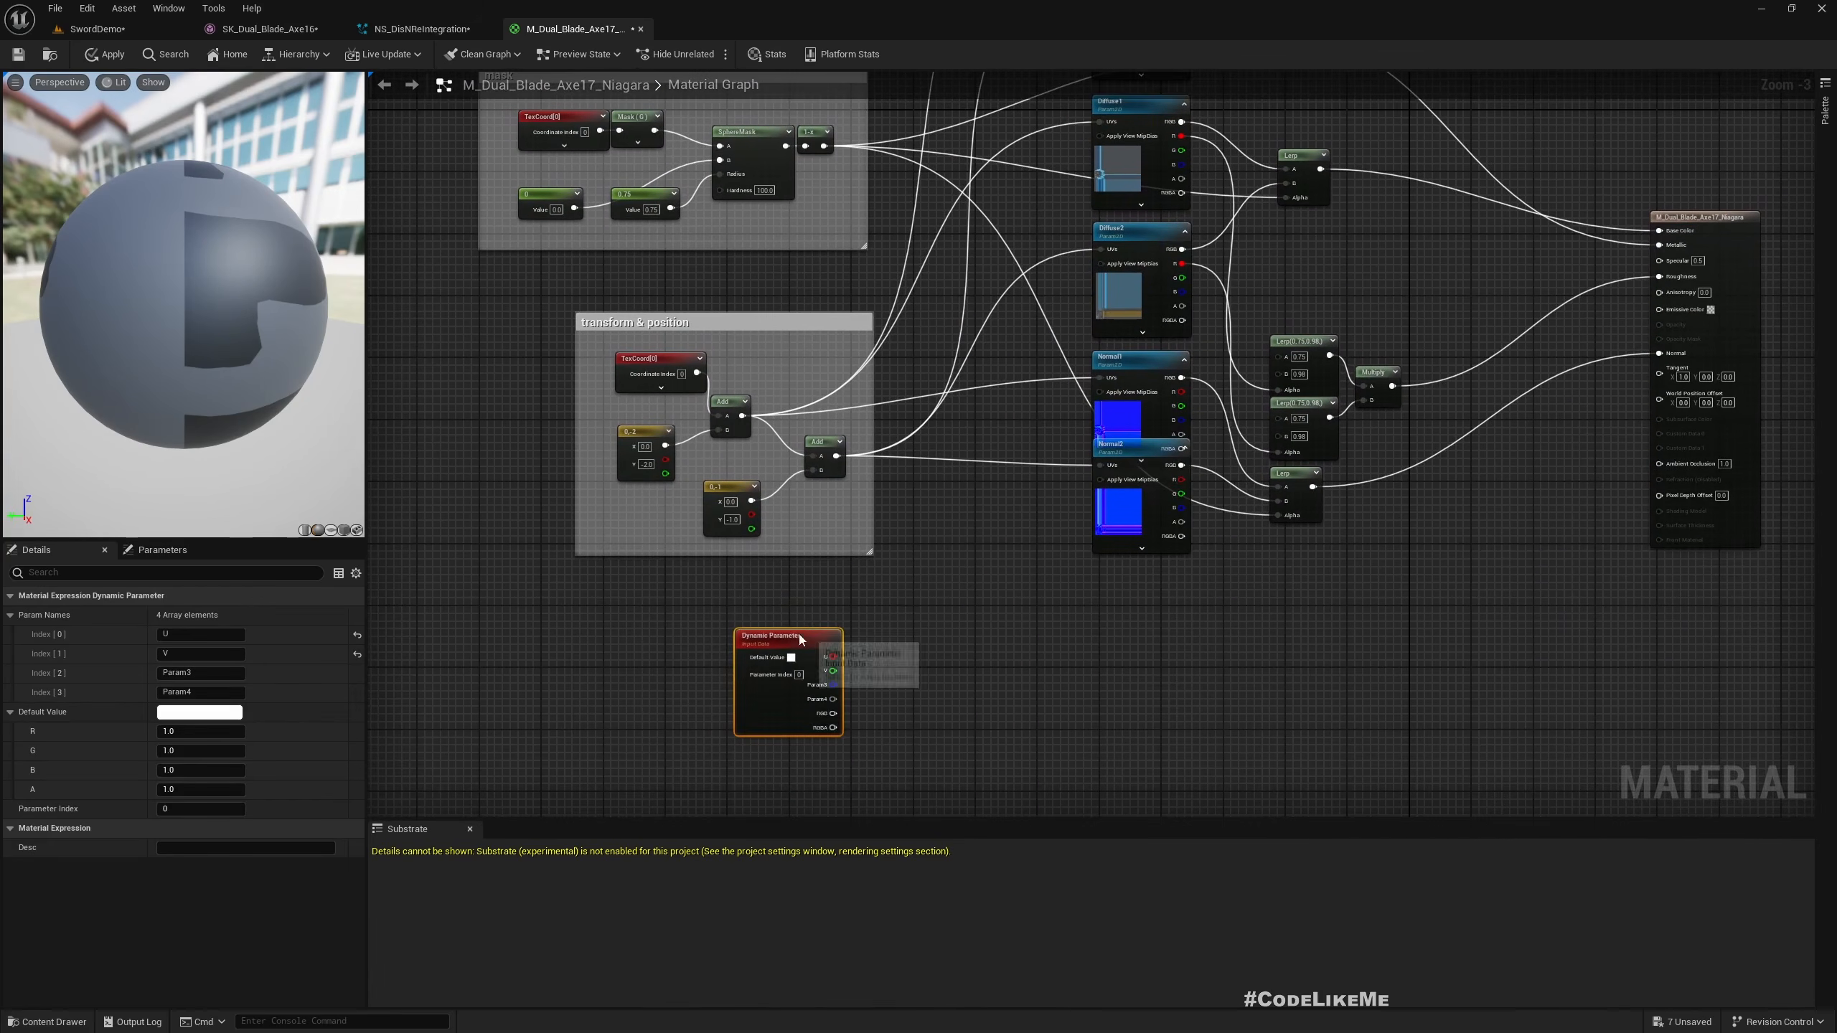
drag(795, 631, 533, 570)
right_drag(951, 226, 960, 373)
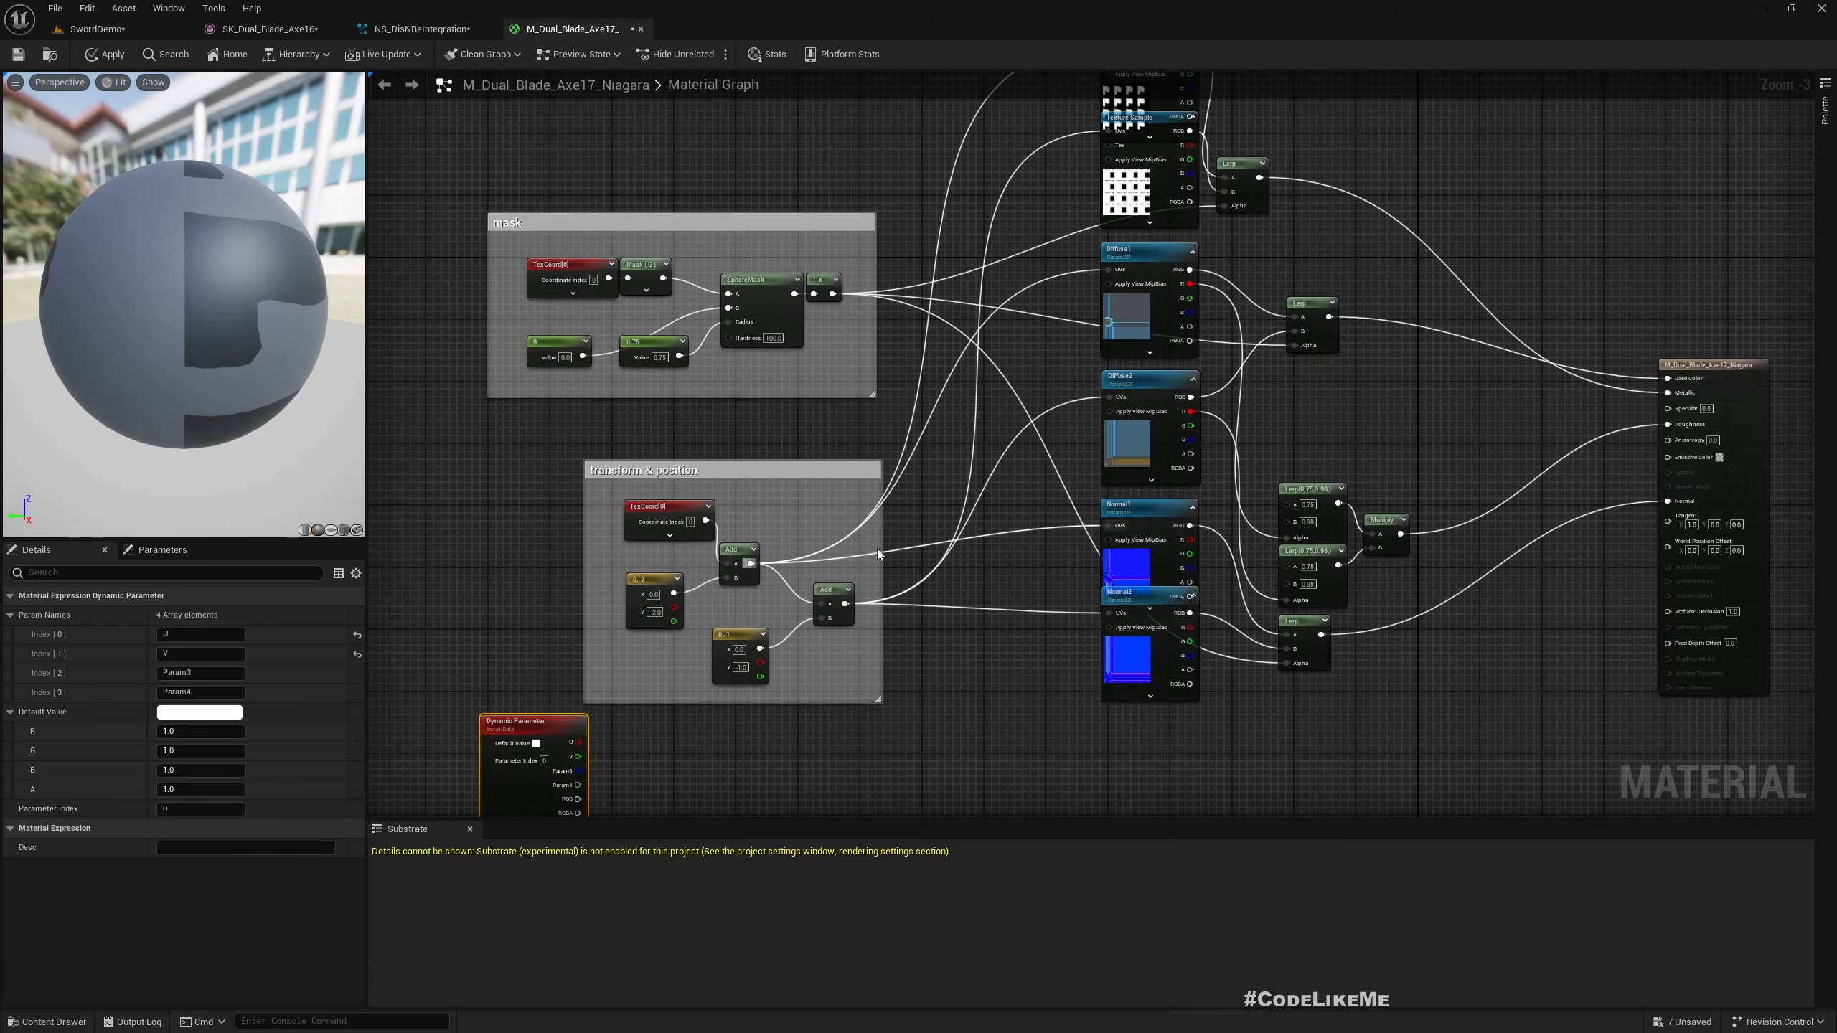
drag(546, 722, 483, 552)
scroll(824, 562, up, 1)
right_drag(983, 441, 977, 534)
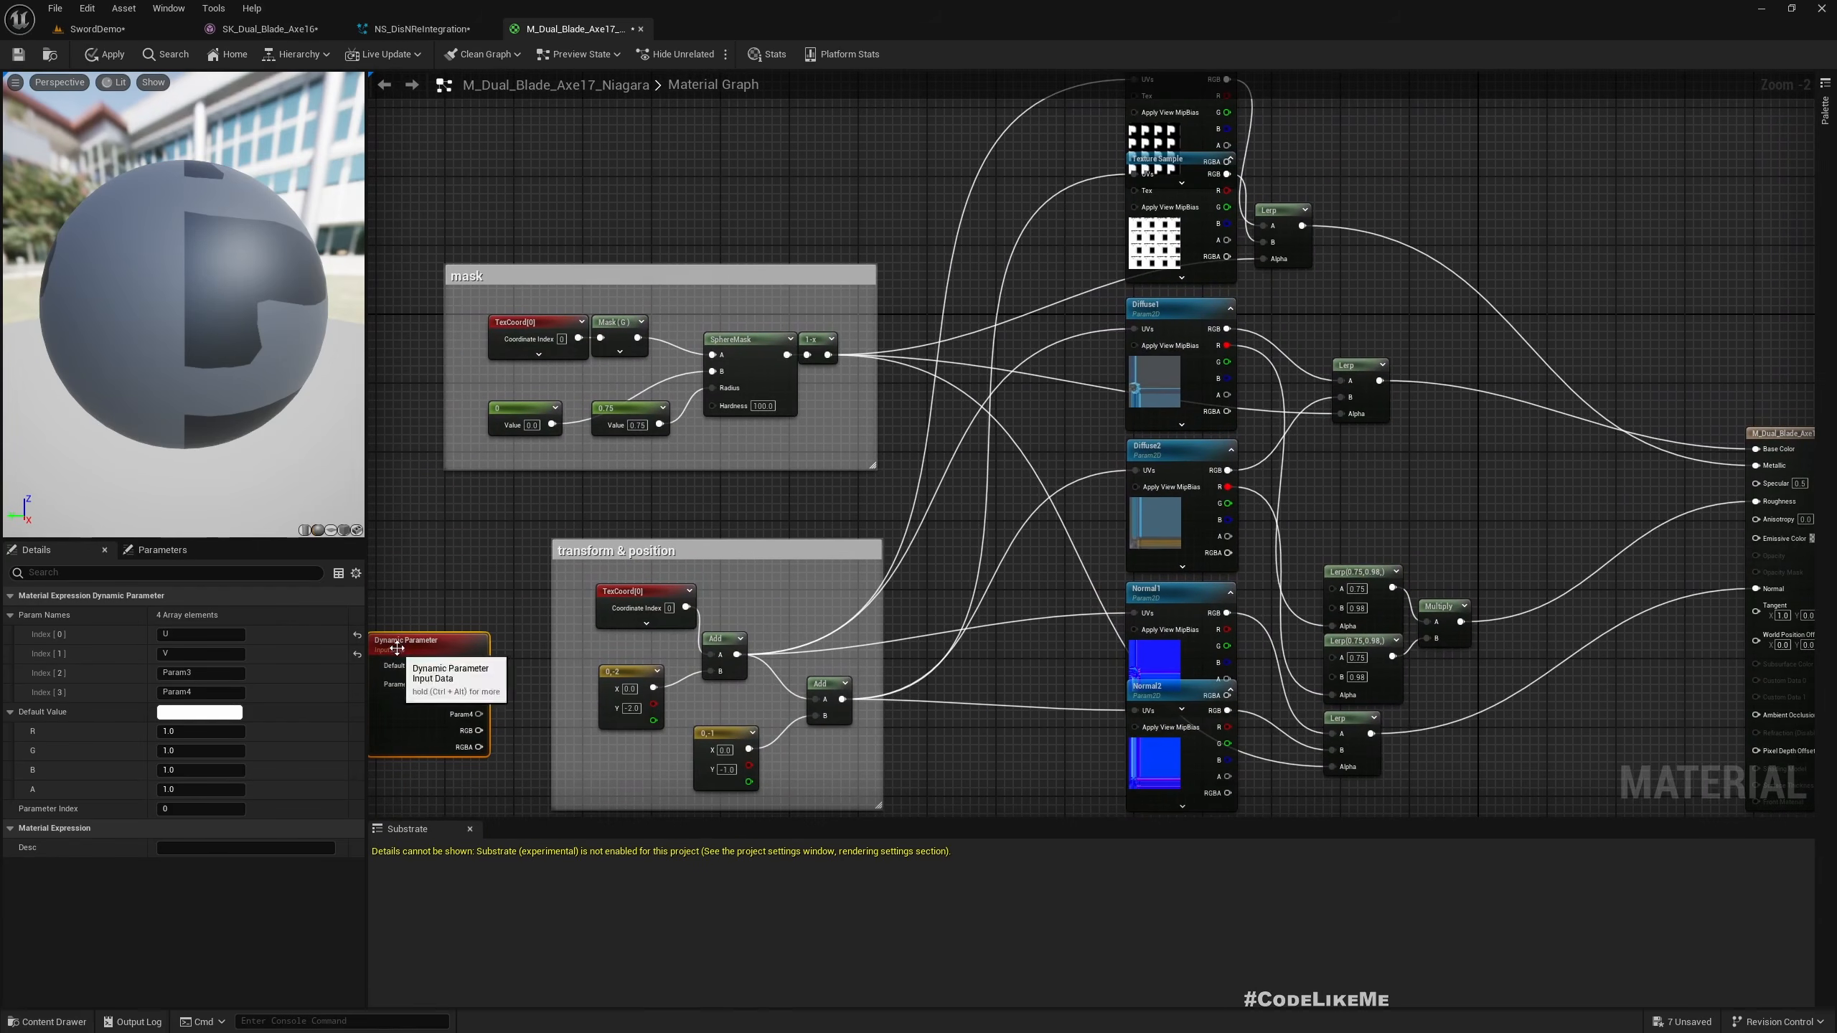
Check the transform & position group's TexCoord node, try adding a MakeFloat2 node beside it and undo the addition
click(636, 605)
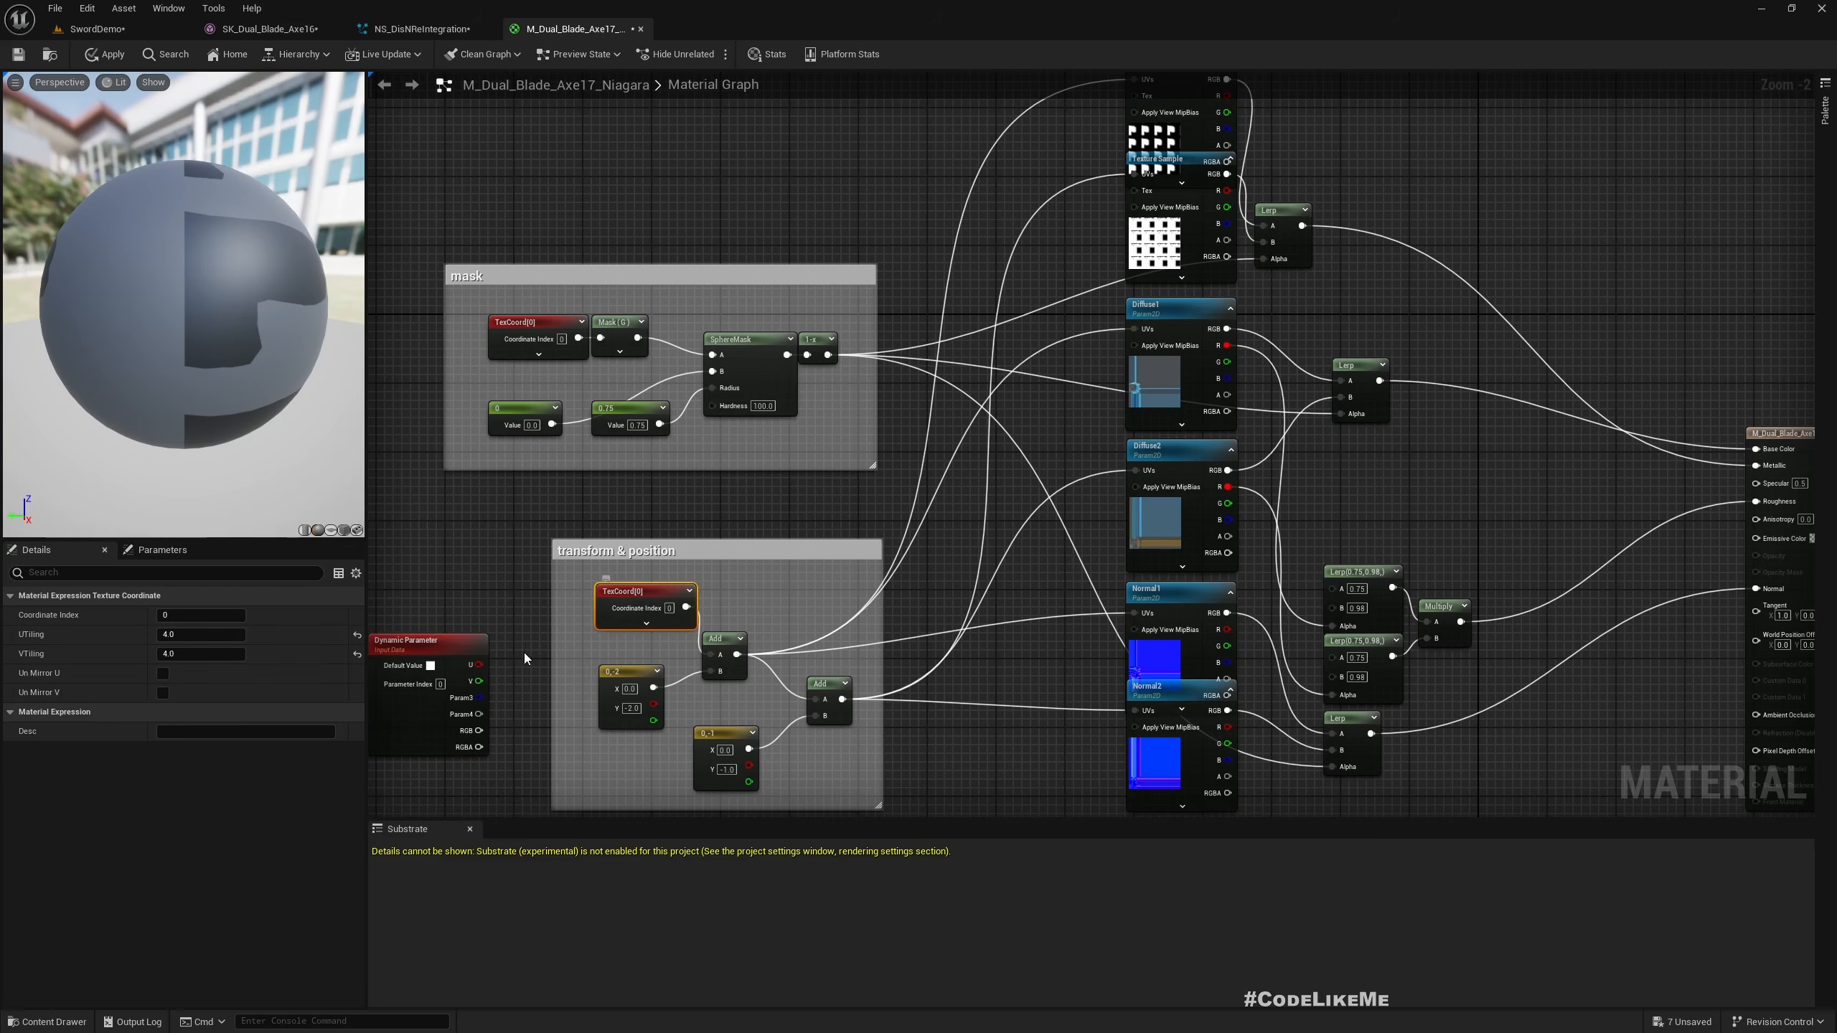
drag(725, 655, 499, 595)
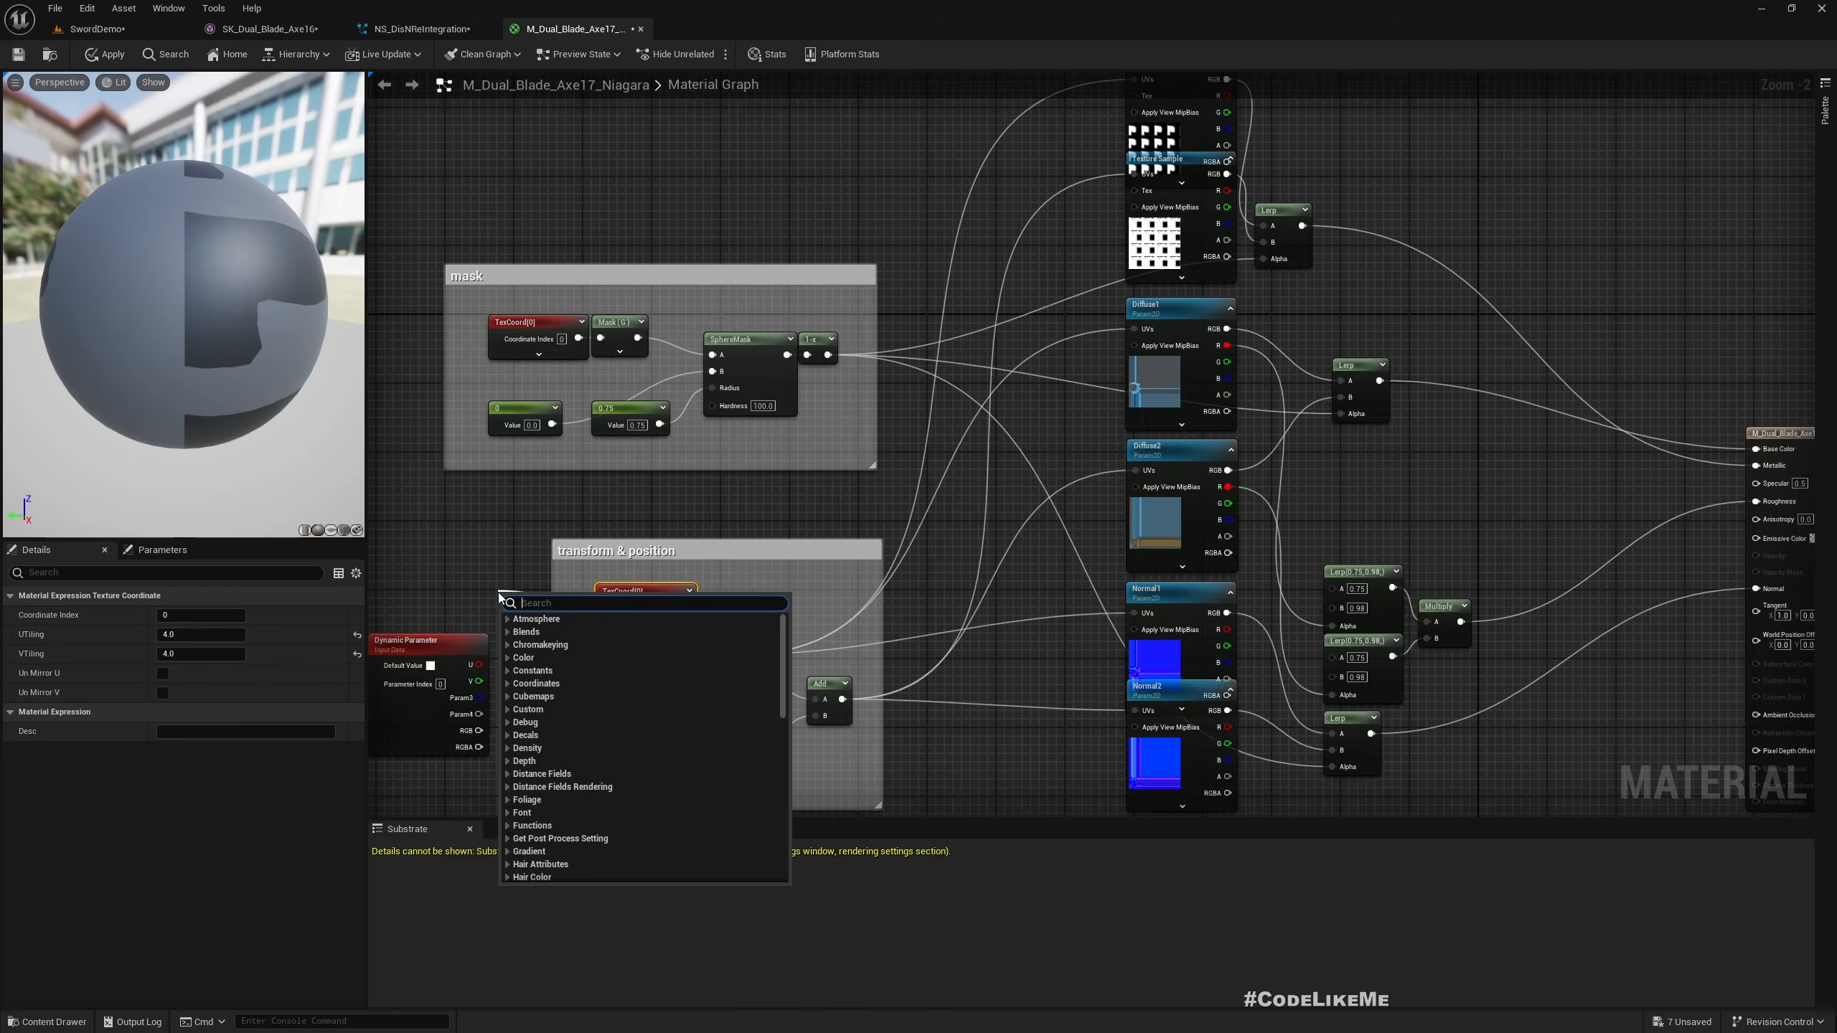
text(make)
key(Return)
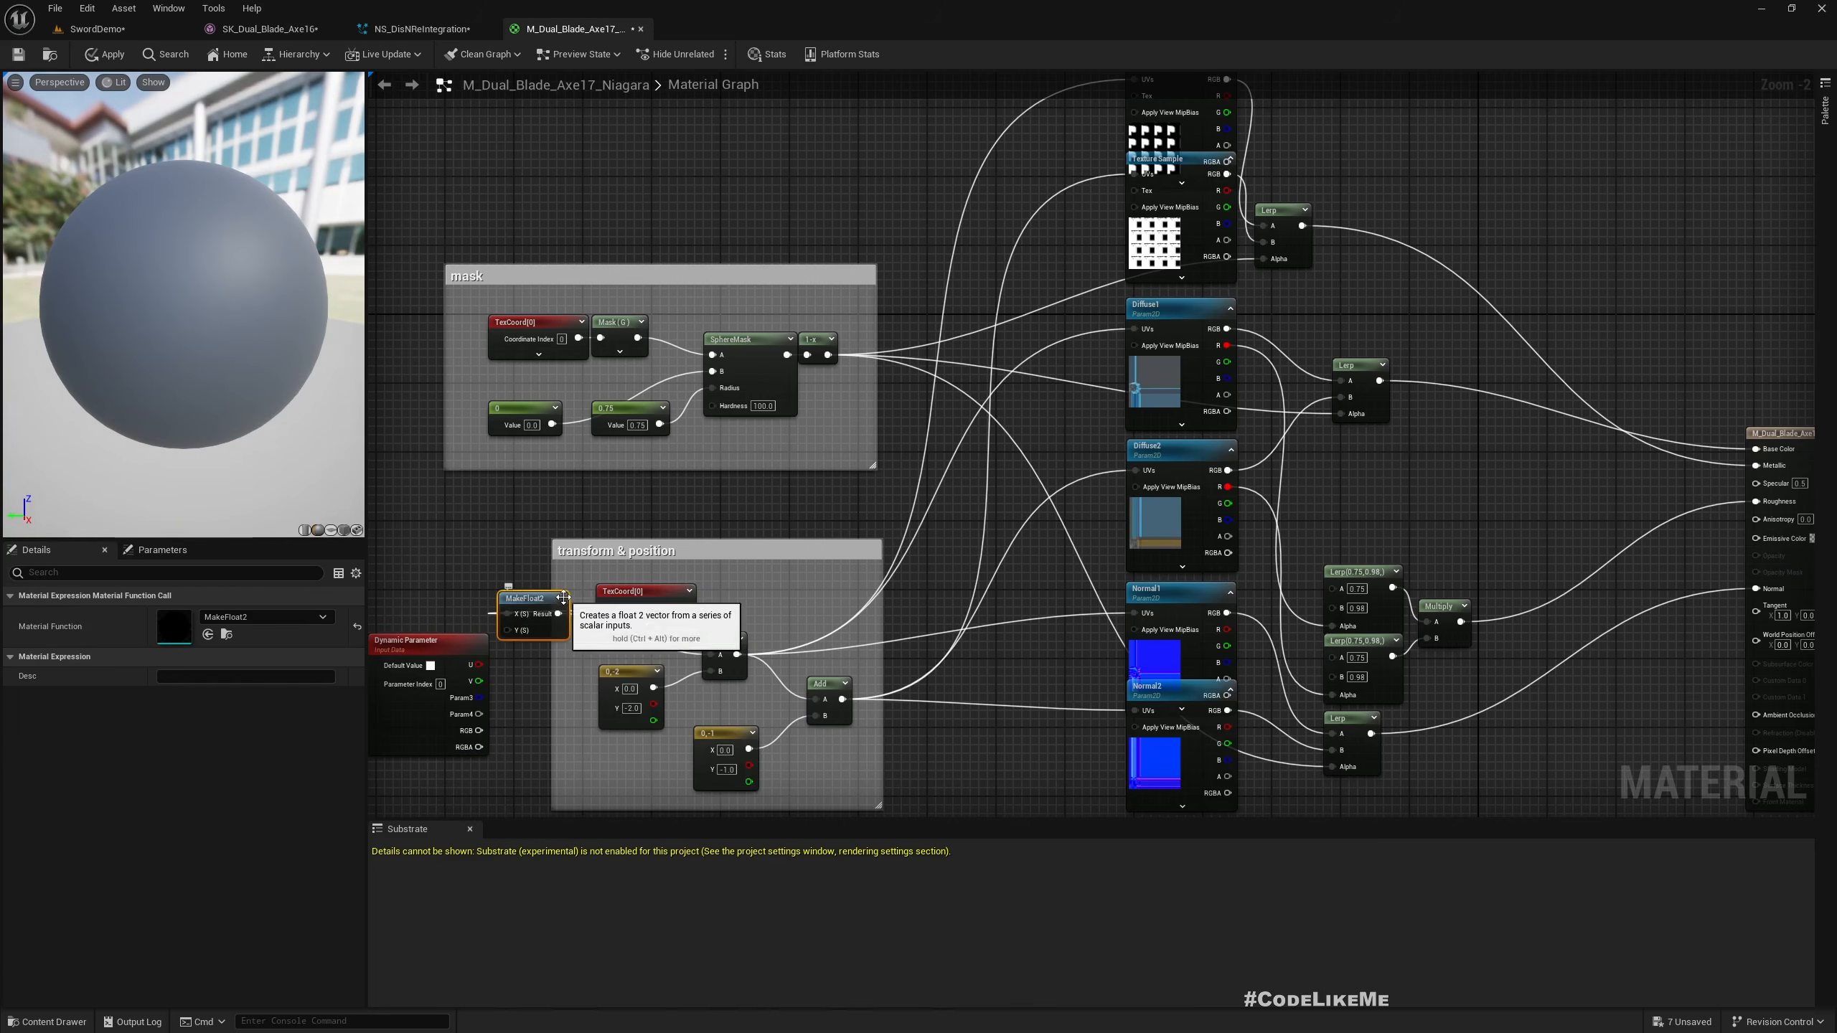
key(ctrl+z)
Move the Dynamic Parameter node between the normal Lerp node and the material output node
drag(463, 644, 1534, 786)
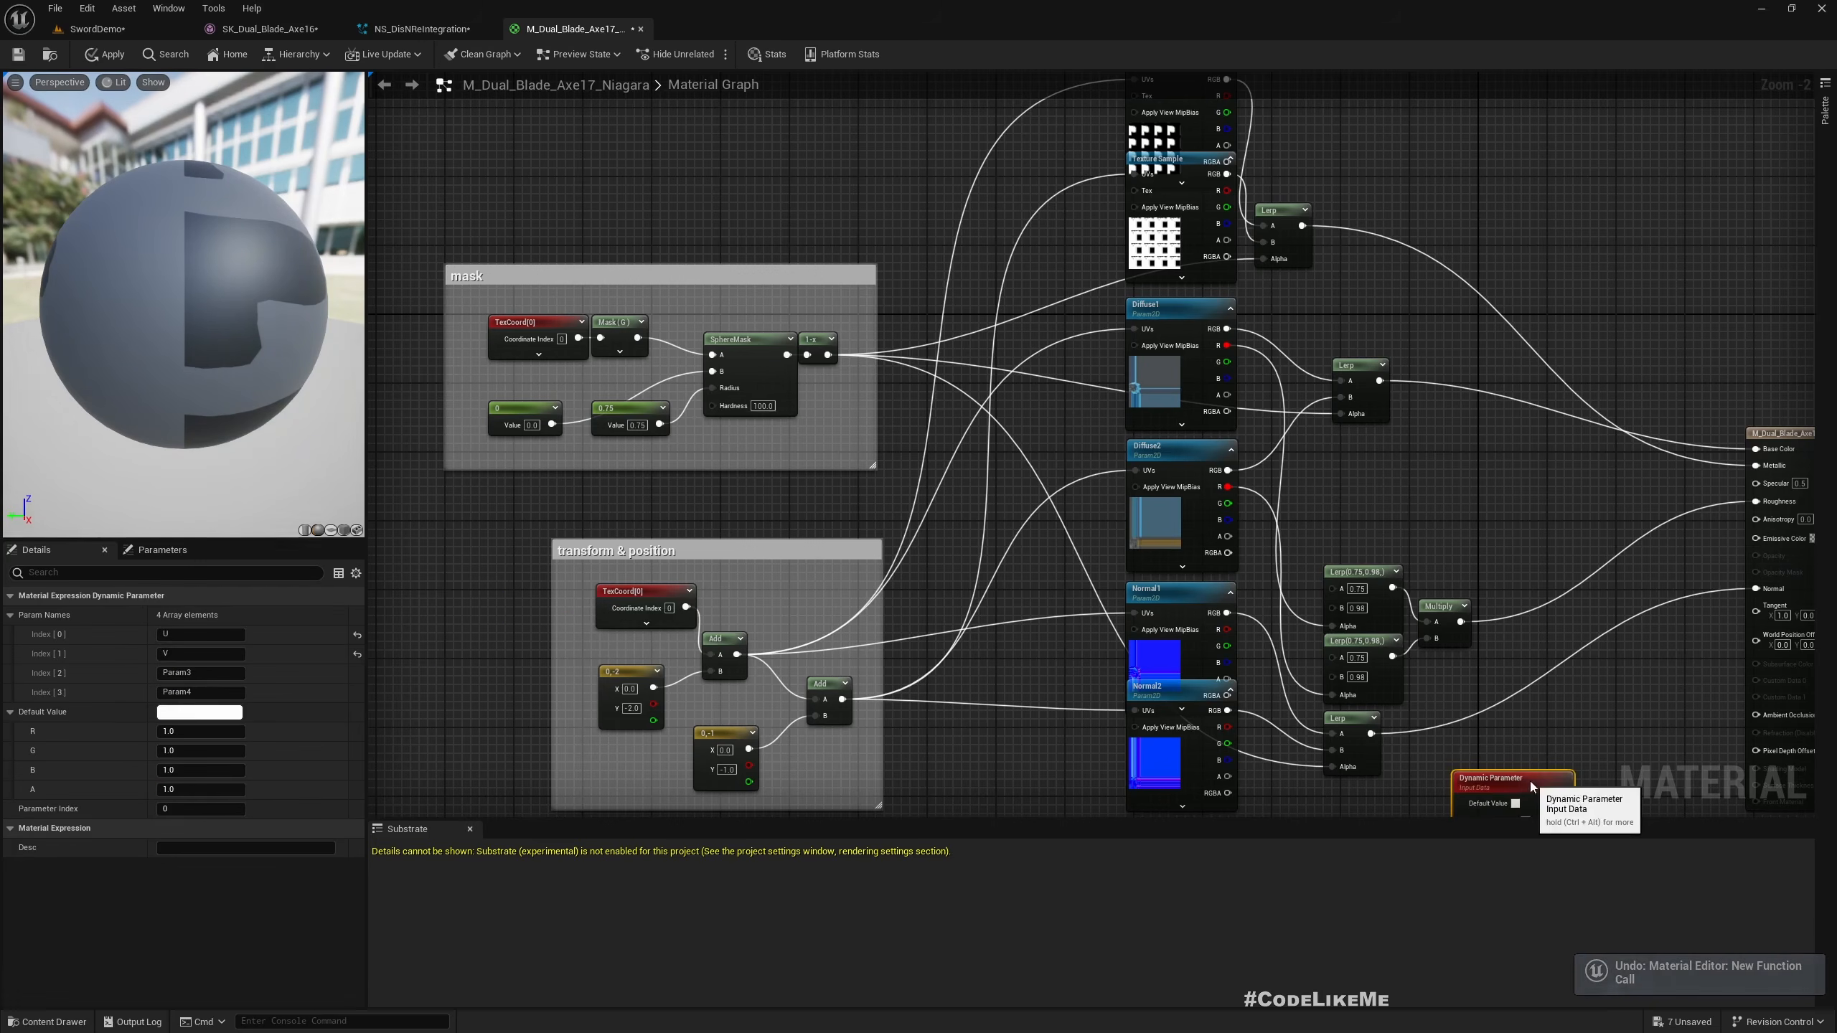
right_drag(1524, 738, 1200, 490)
right_drag(1456, 602, 1259, 624)
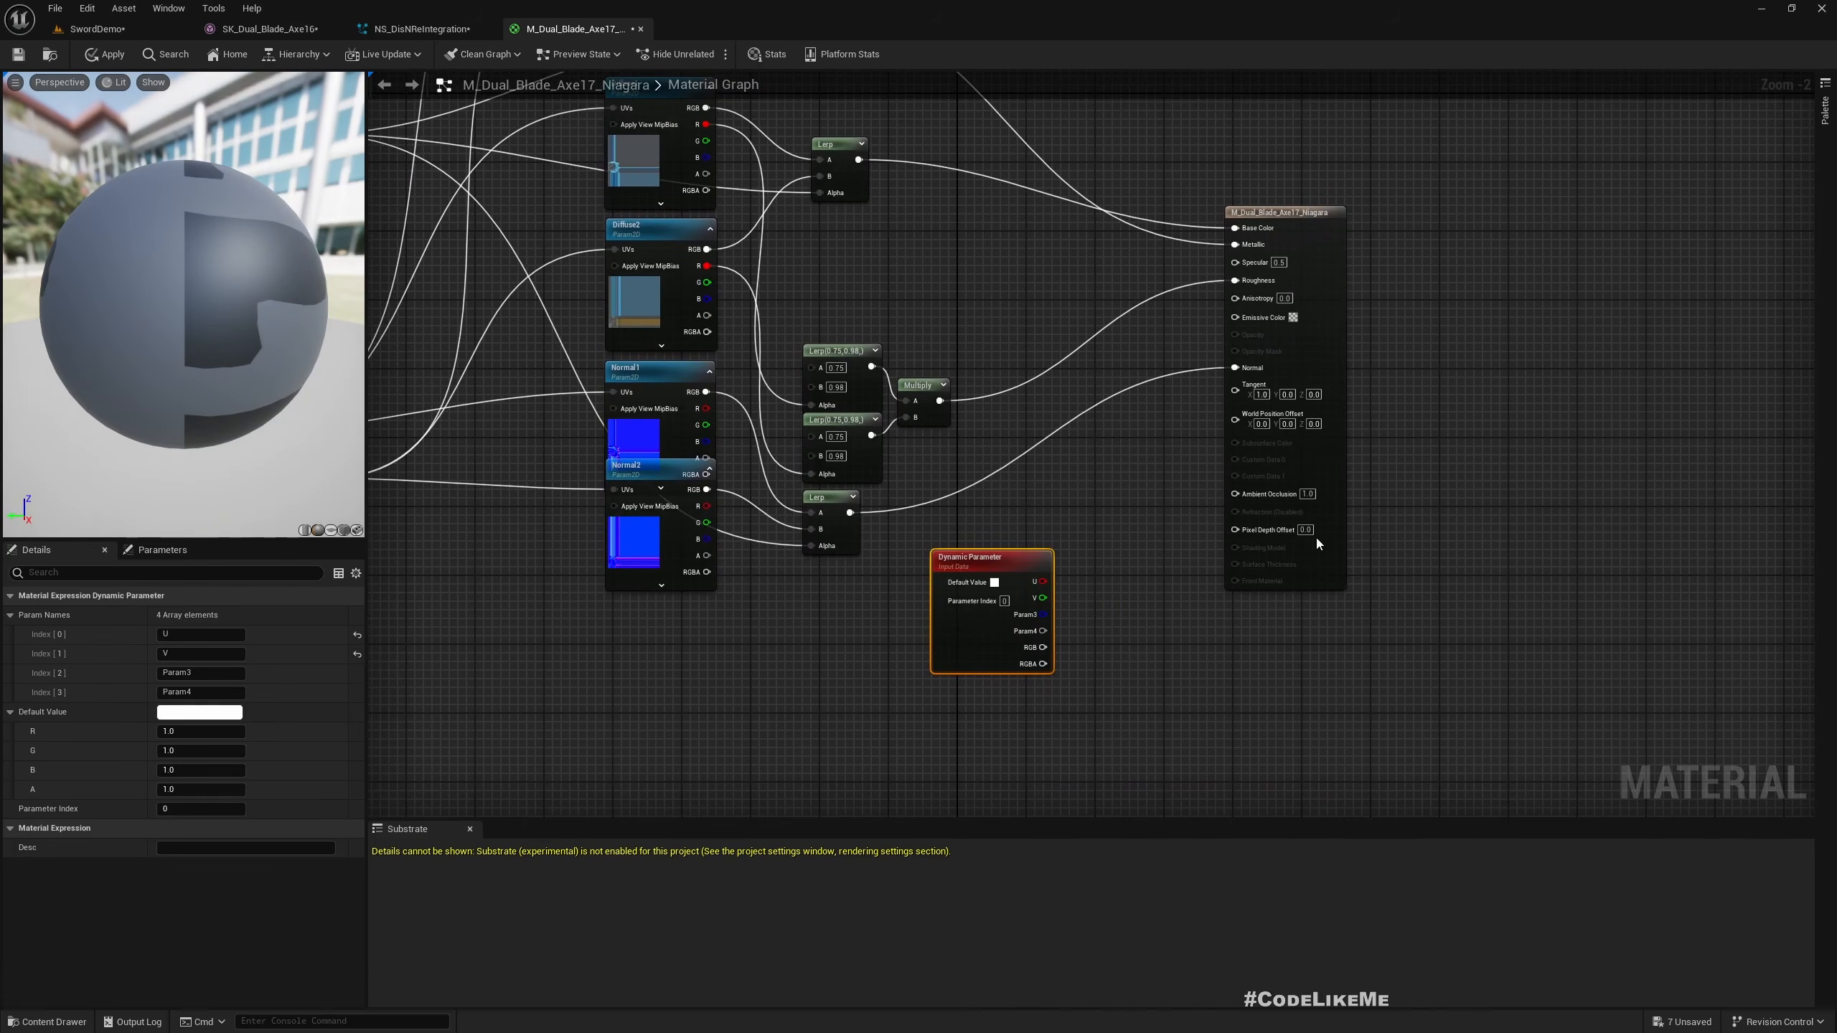
Set the material's Num Customized UVs to 1
click(1320, 436)
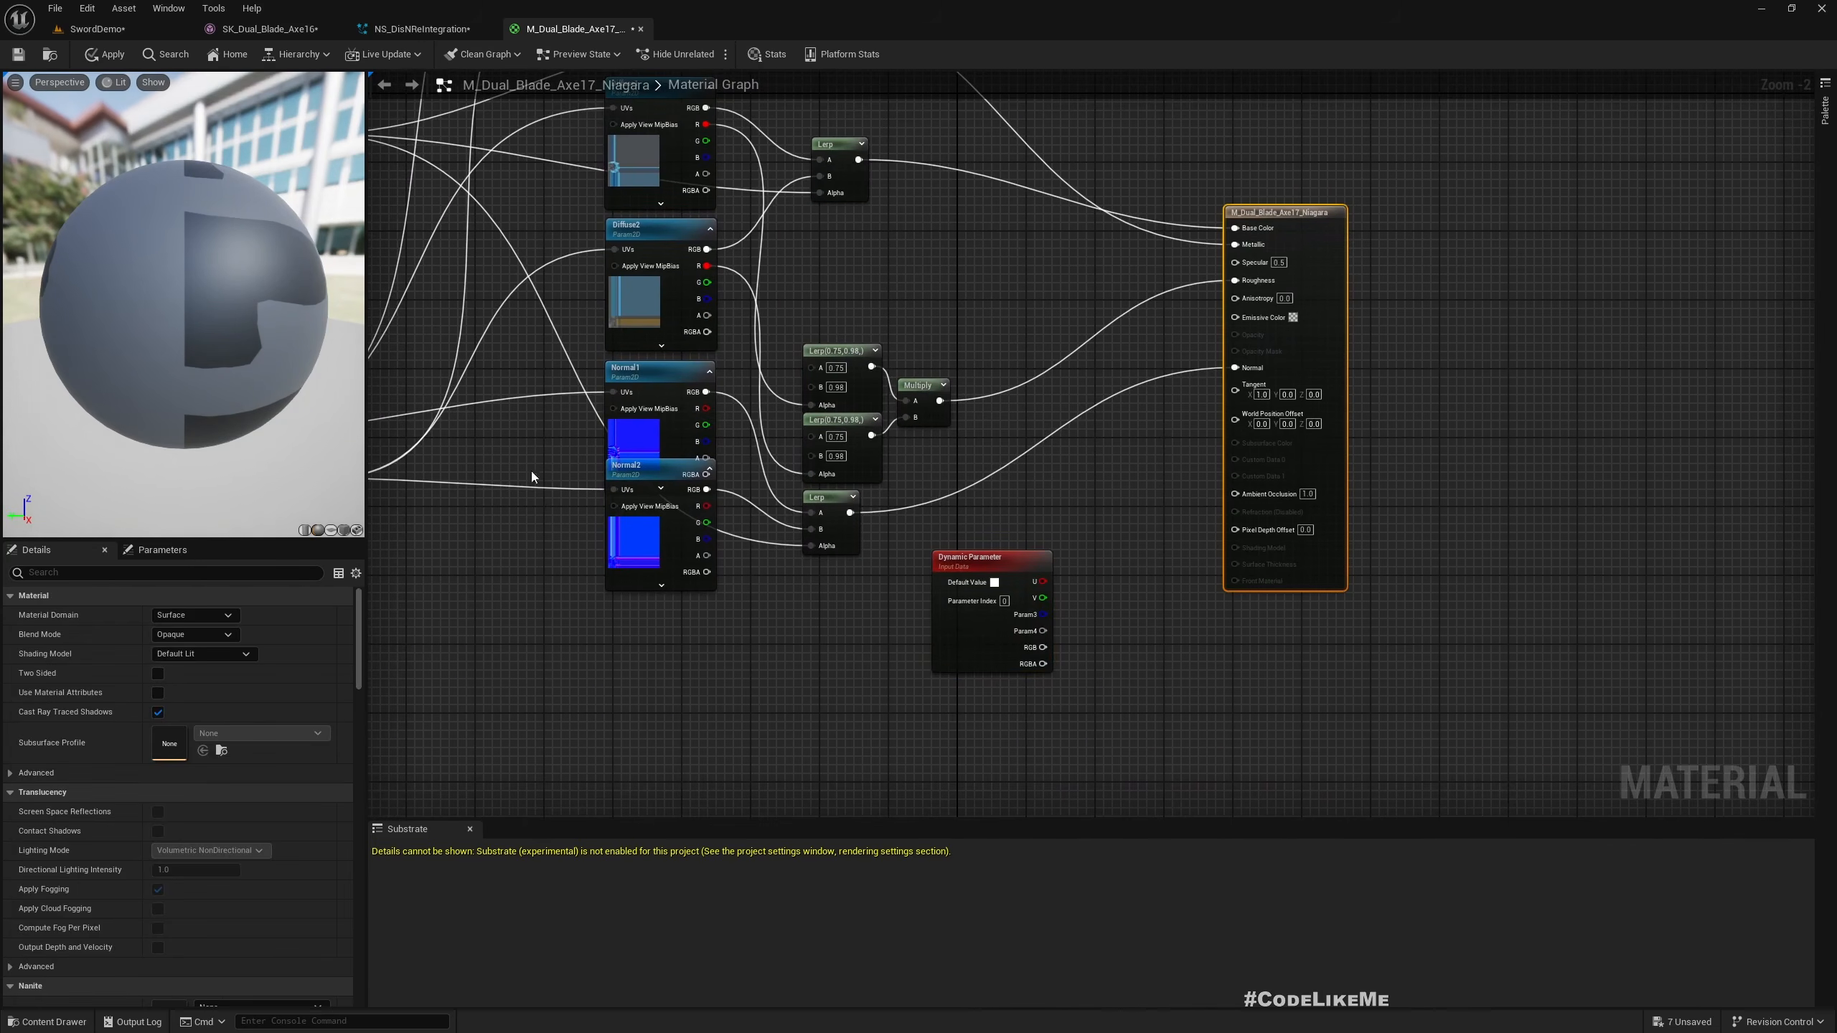
click(131, 572)
text(custom)
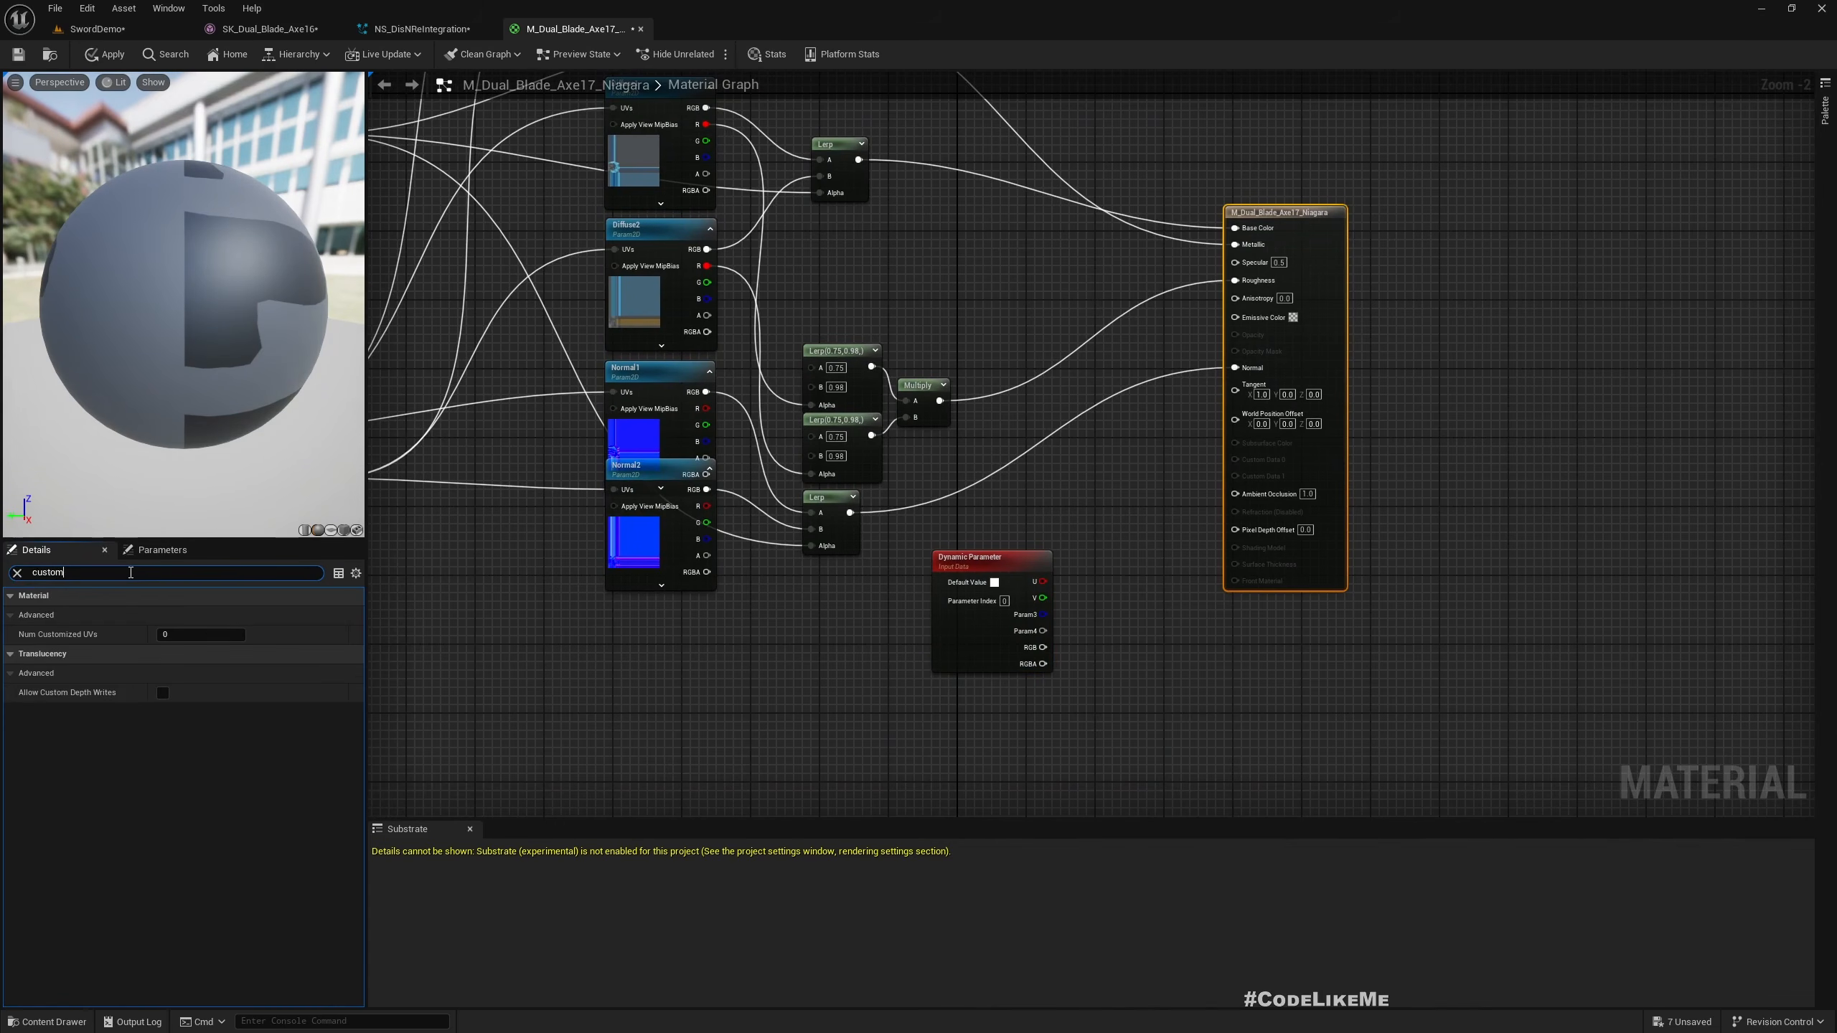
click(200, 635)
text(1)
click(1175, 593)
Add a MakeFloat2 node feeding Customized UV0 and connect Dynamic Parameter's U to its X and V to its Y
drag(1236, 535, 1118, 575)
text(make f)
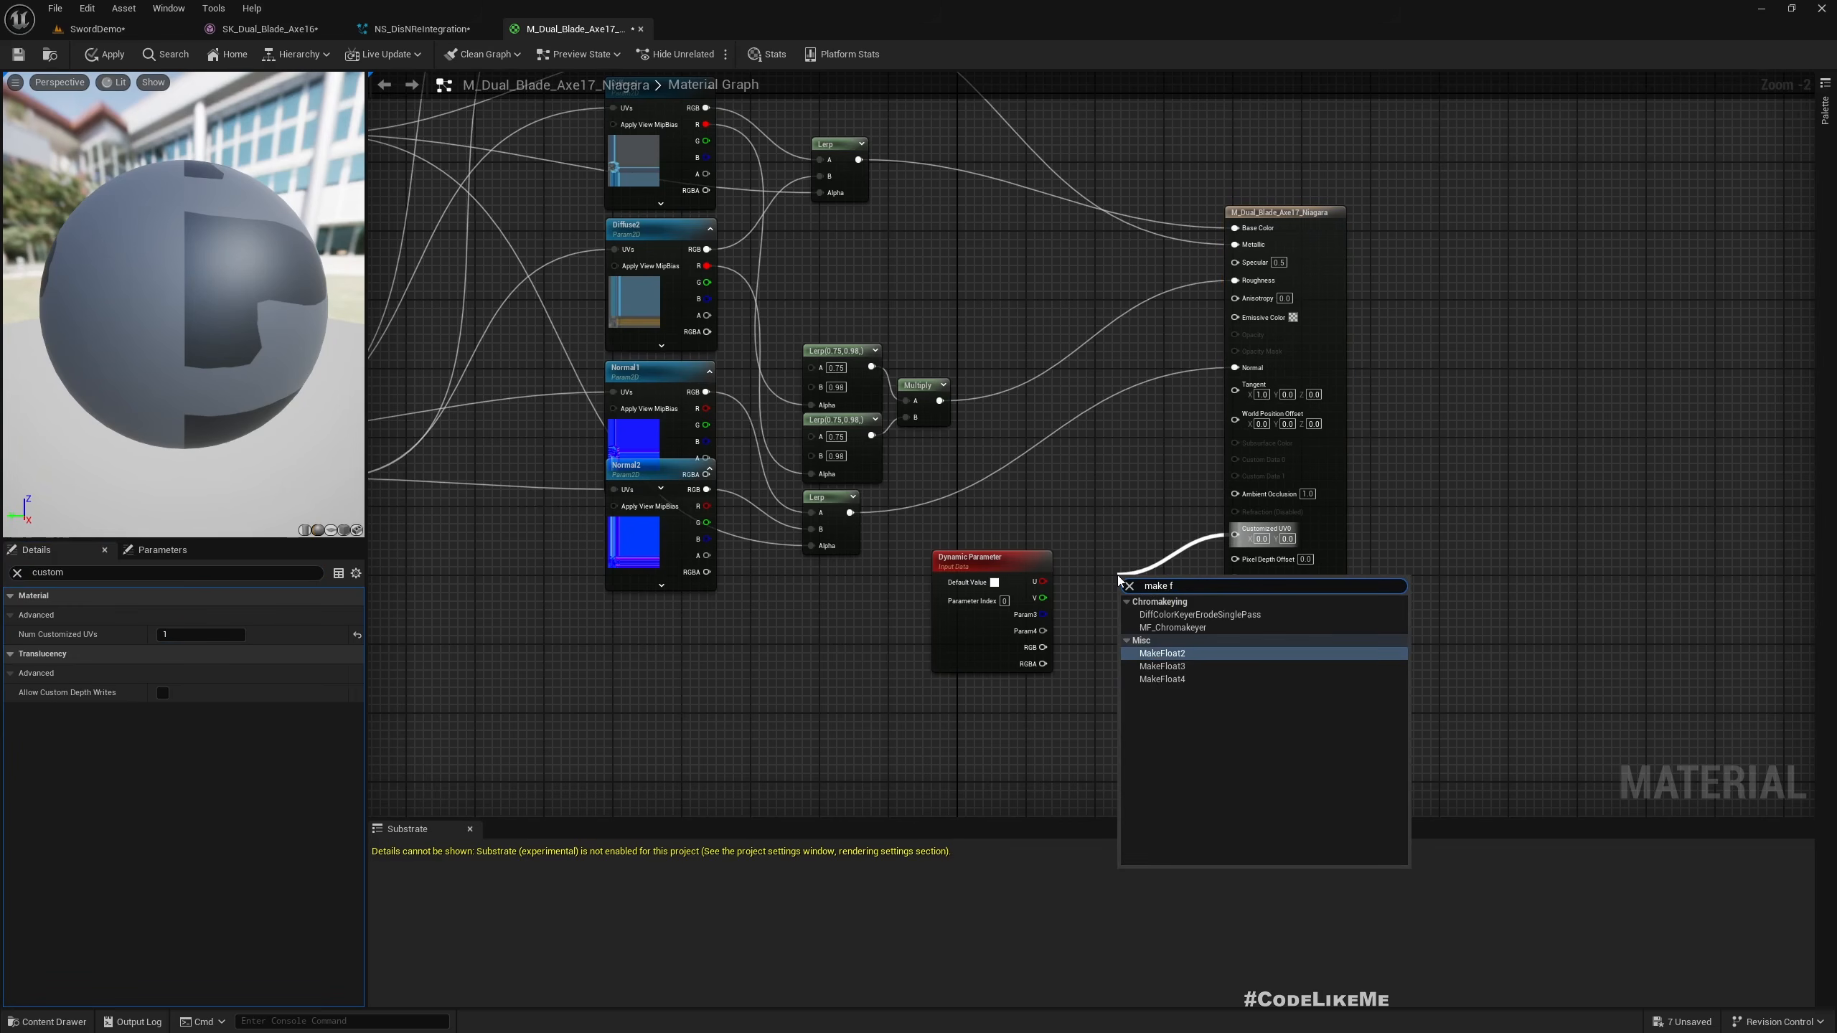
key(Return)
scroll(1117, 575, up, 2)
drag(1022, 579, 1142, 595)
drag(1016, 595, 1126, 613)
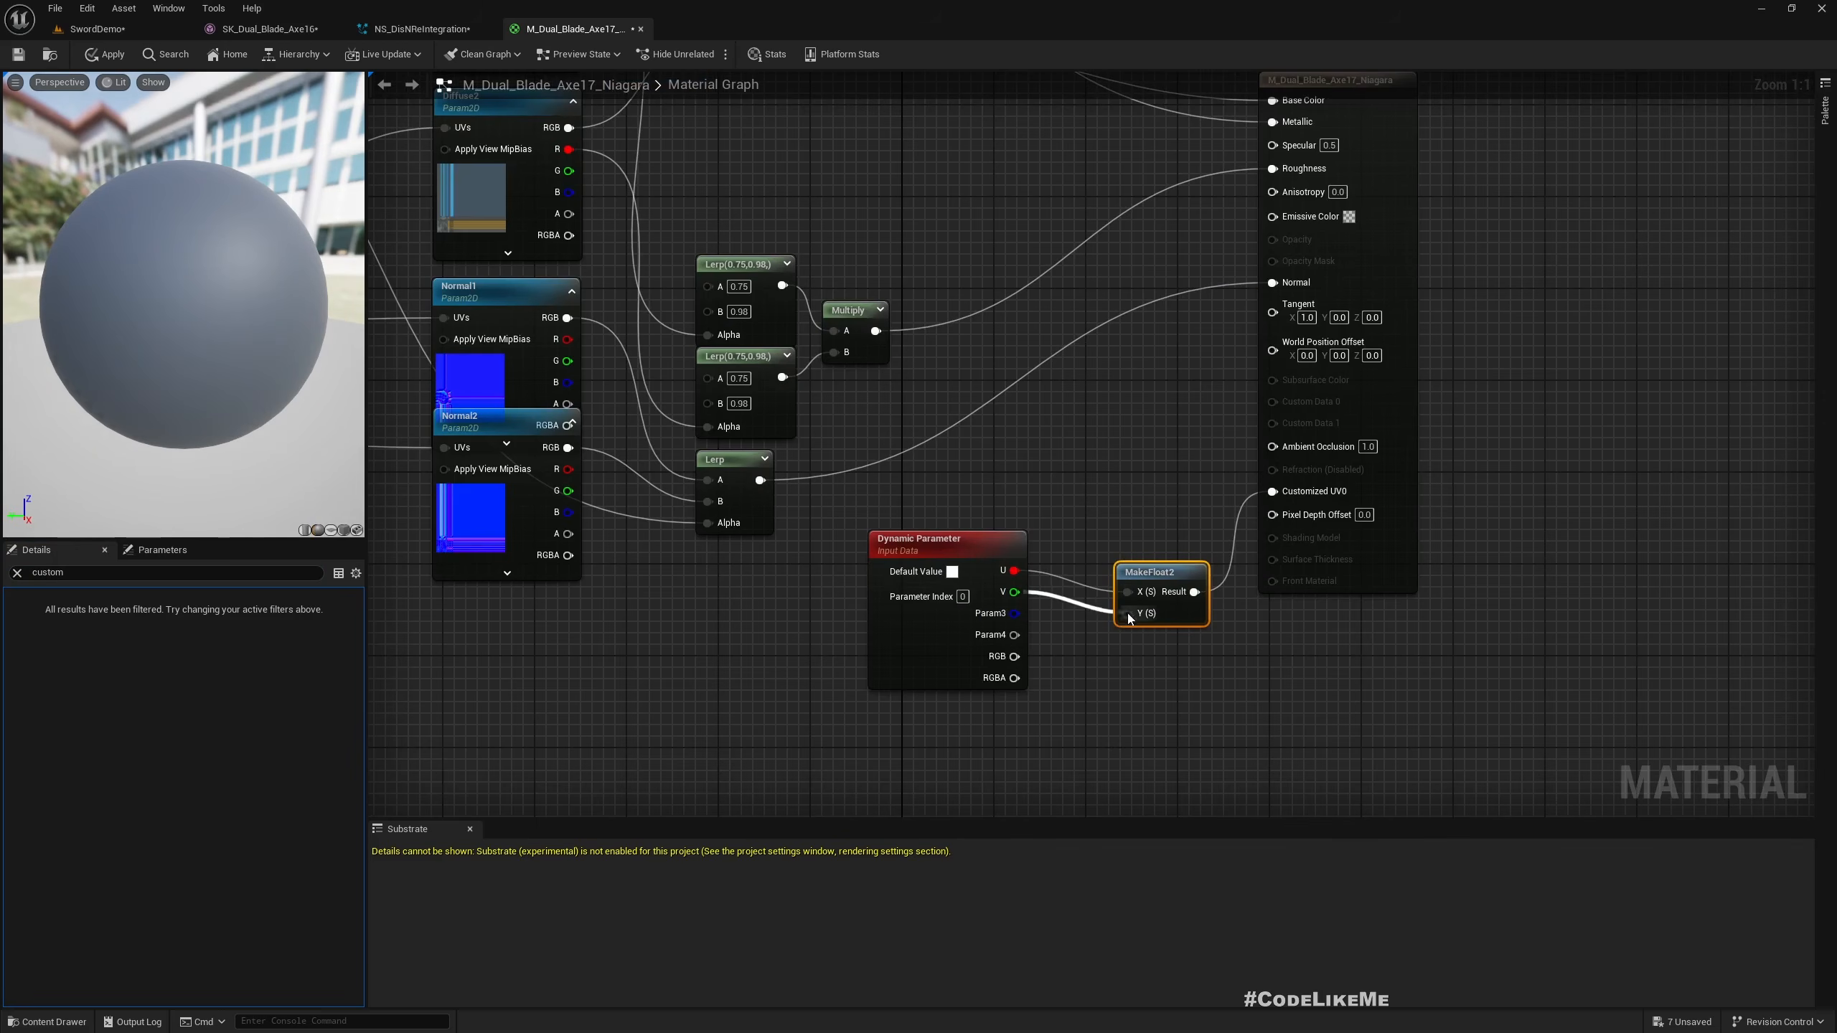
Apply the graph changes to the M_Dual_Blade_Axe17_Niagara material
right_drag(635, 651, 1224, 635)
scroll(1224, 634, down, 2)
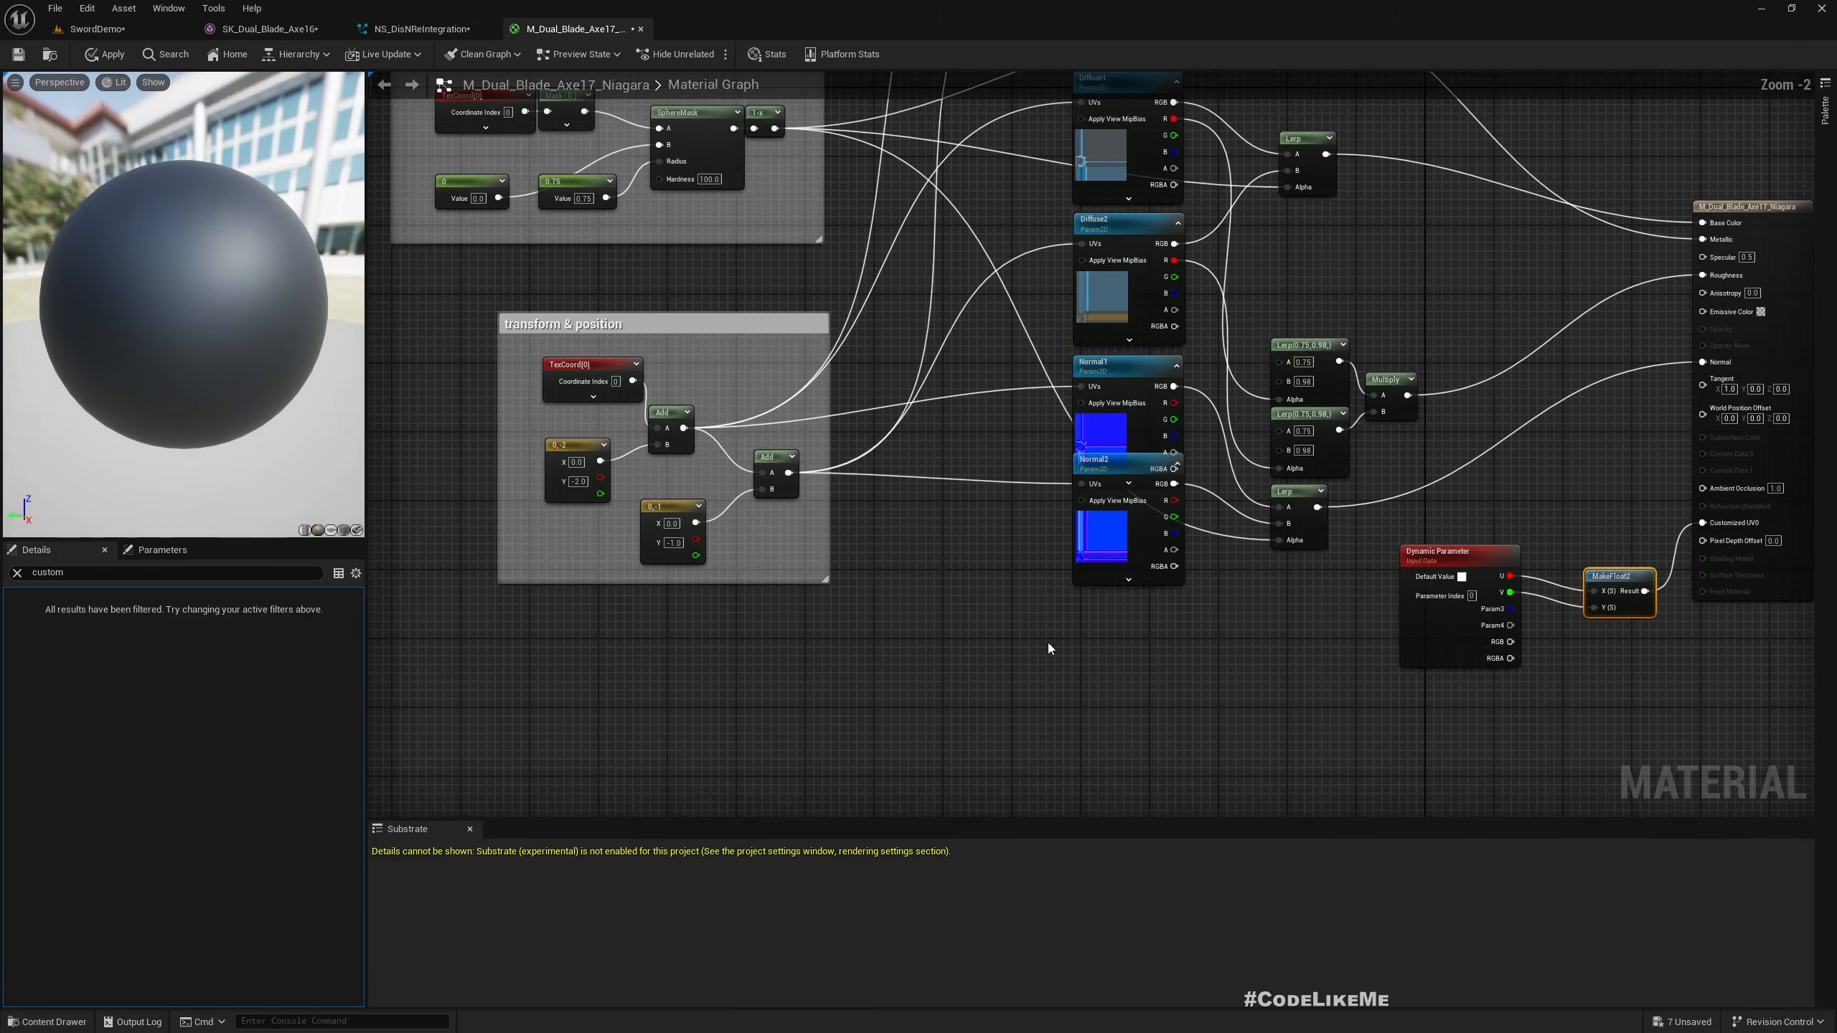
click(105, 54)
Straighten the connections between Dynamic Parameter and MakeFloat2, shift both nodes away from the material output and clear the details filter
right_drag(1052, 598, 722, 586)
shift+click(1158, 544)
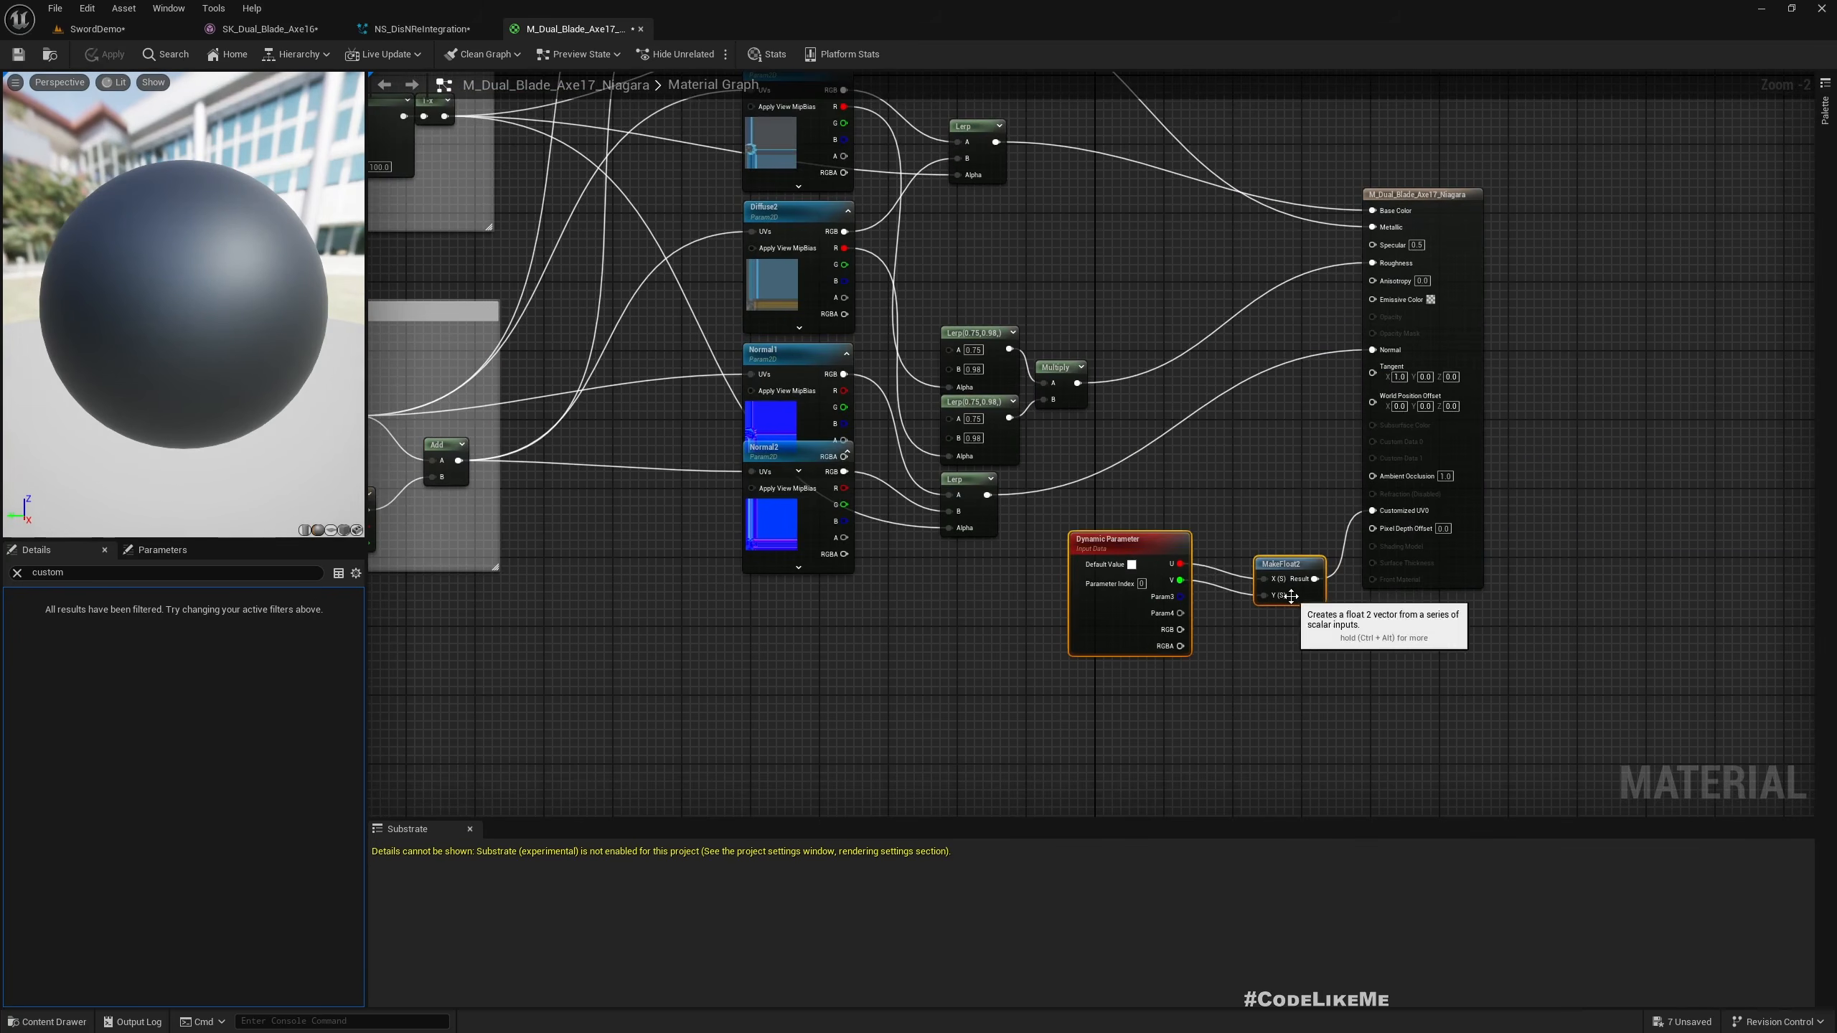
key(q)
drag(1148, 569, 1051, 596)
right_drag(1051, 557, 1144, 585)
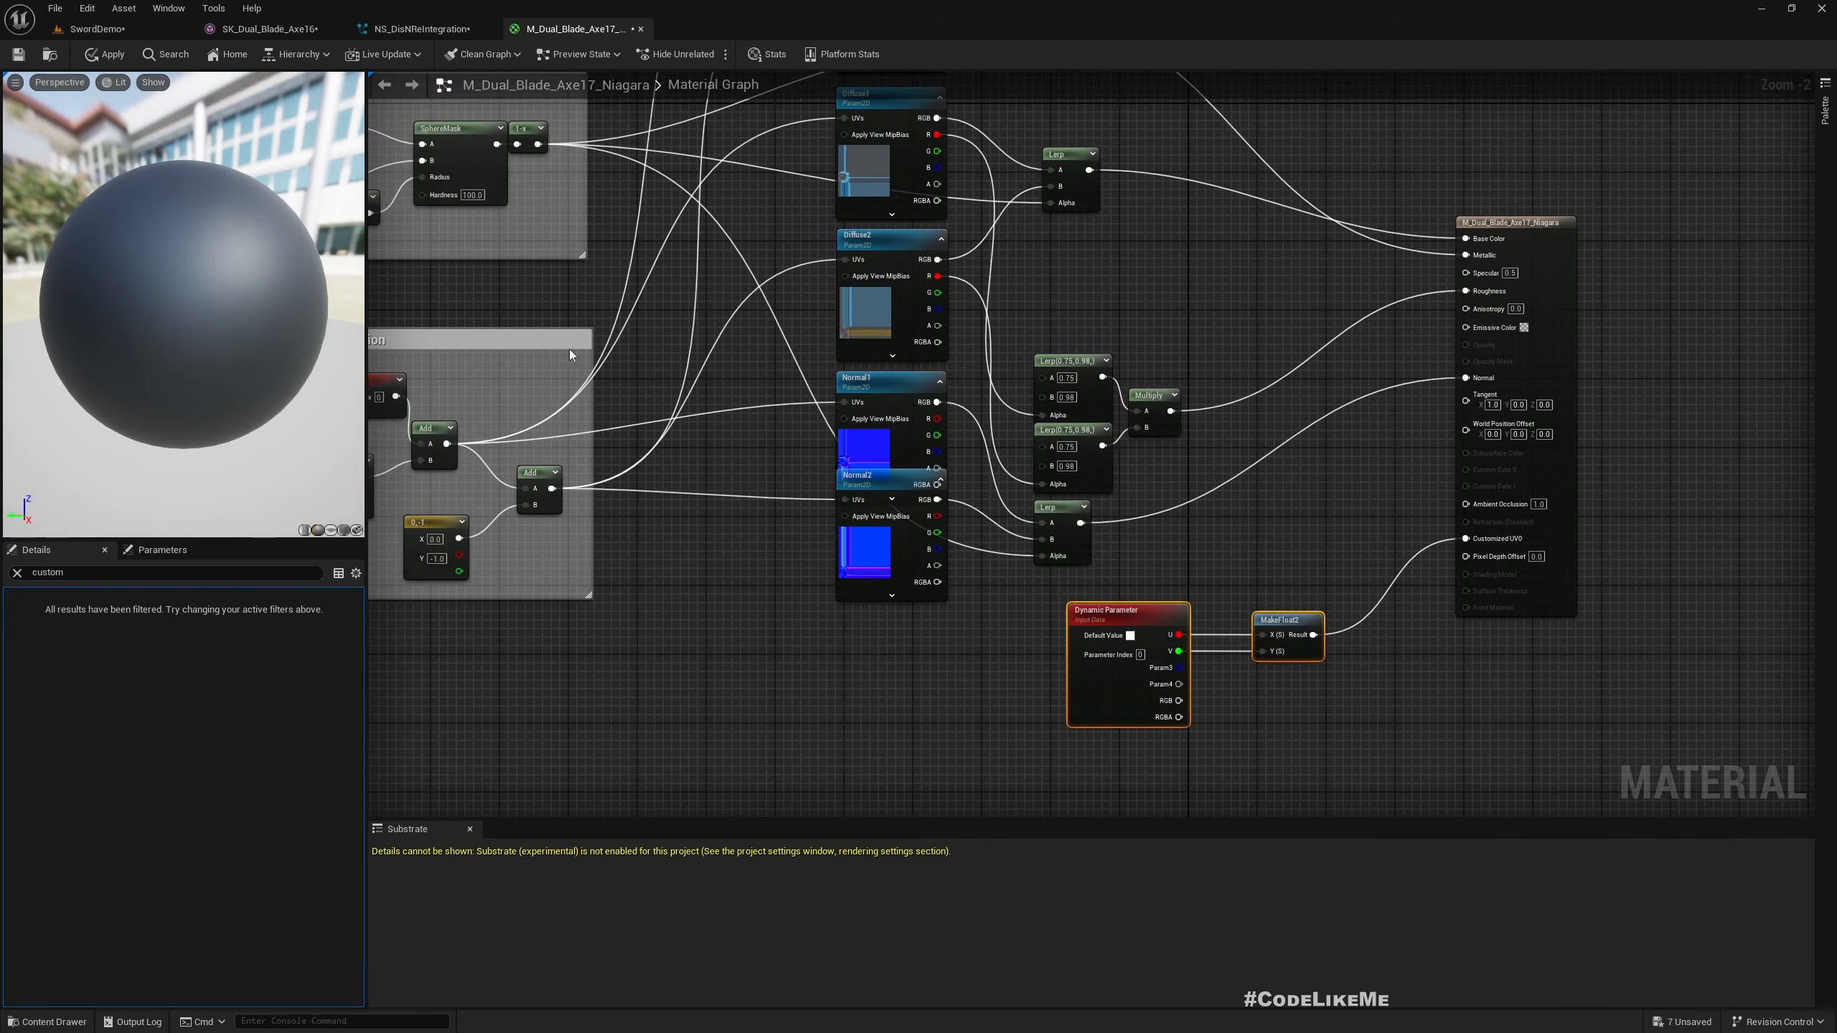
click(17, 573)
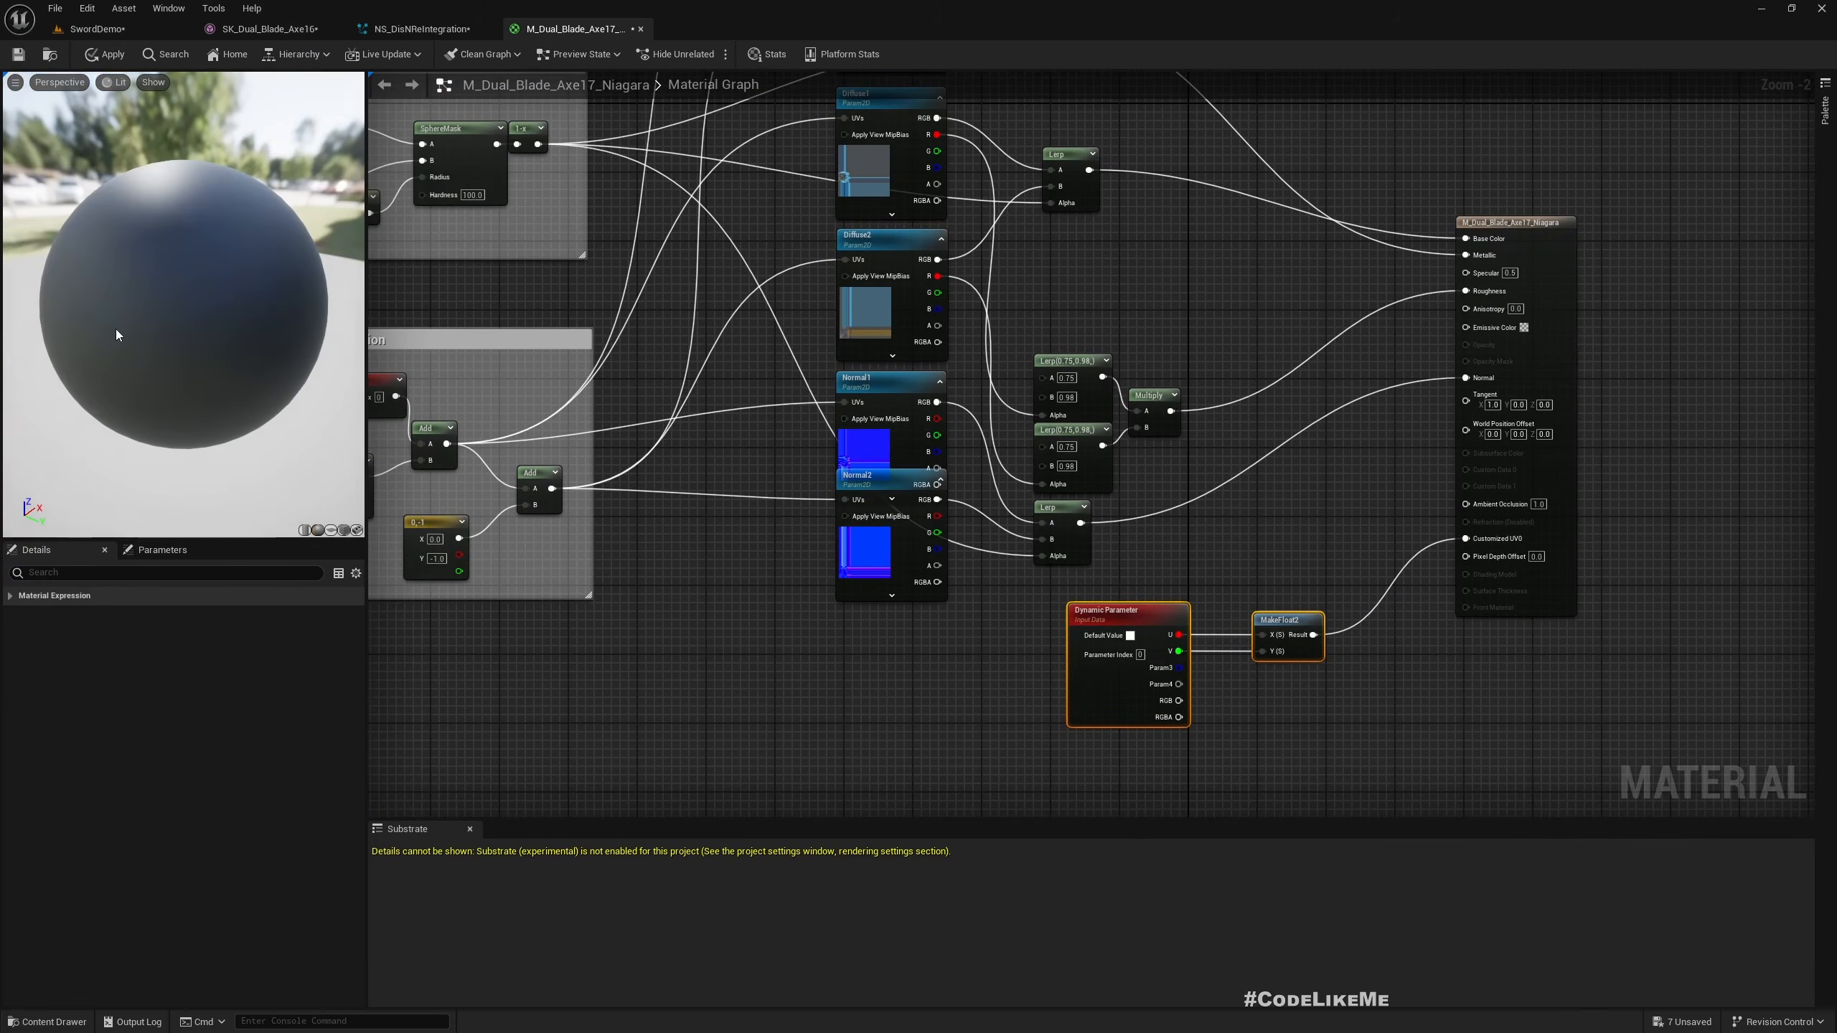
Add a Dynamic Material Parameters module to the HangingParticulates emitter's Particle Spawn group in NS_DisNReIntegration and compare it with the material's Dynamic Parameter node
click(423, 29)
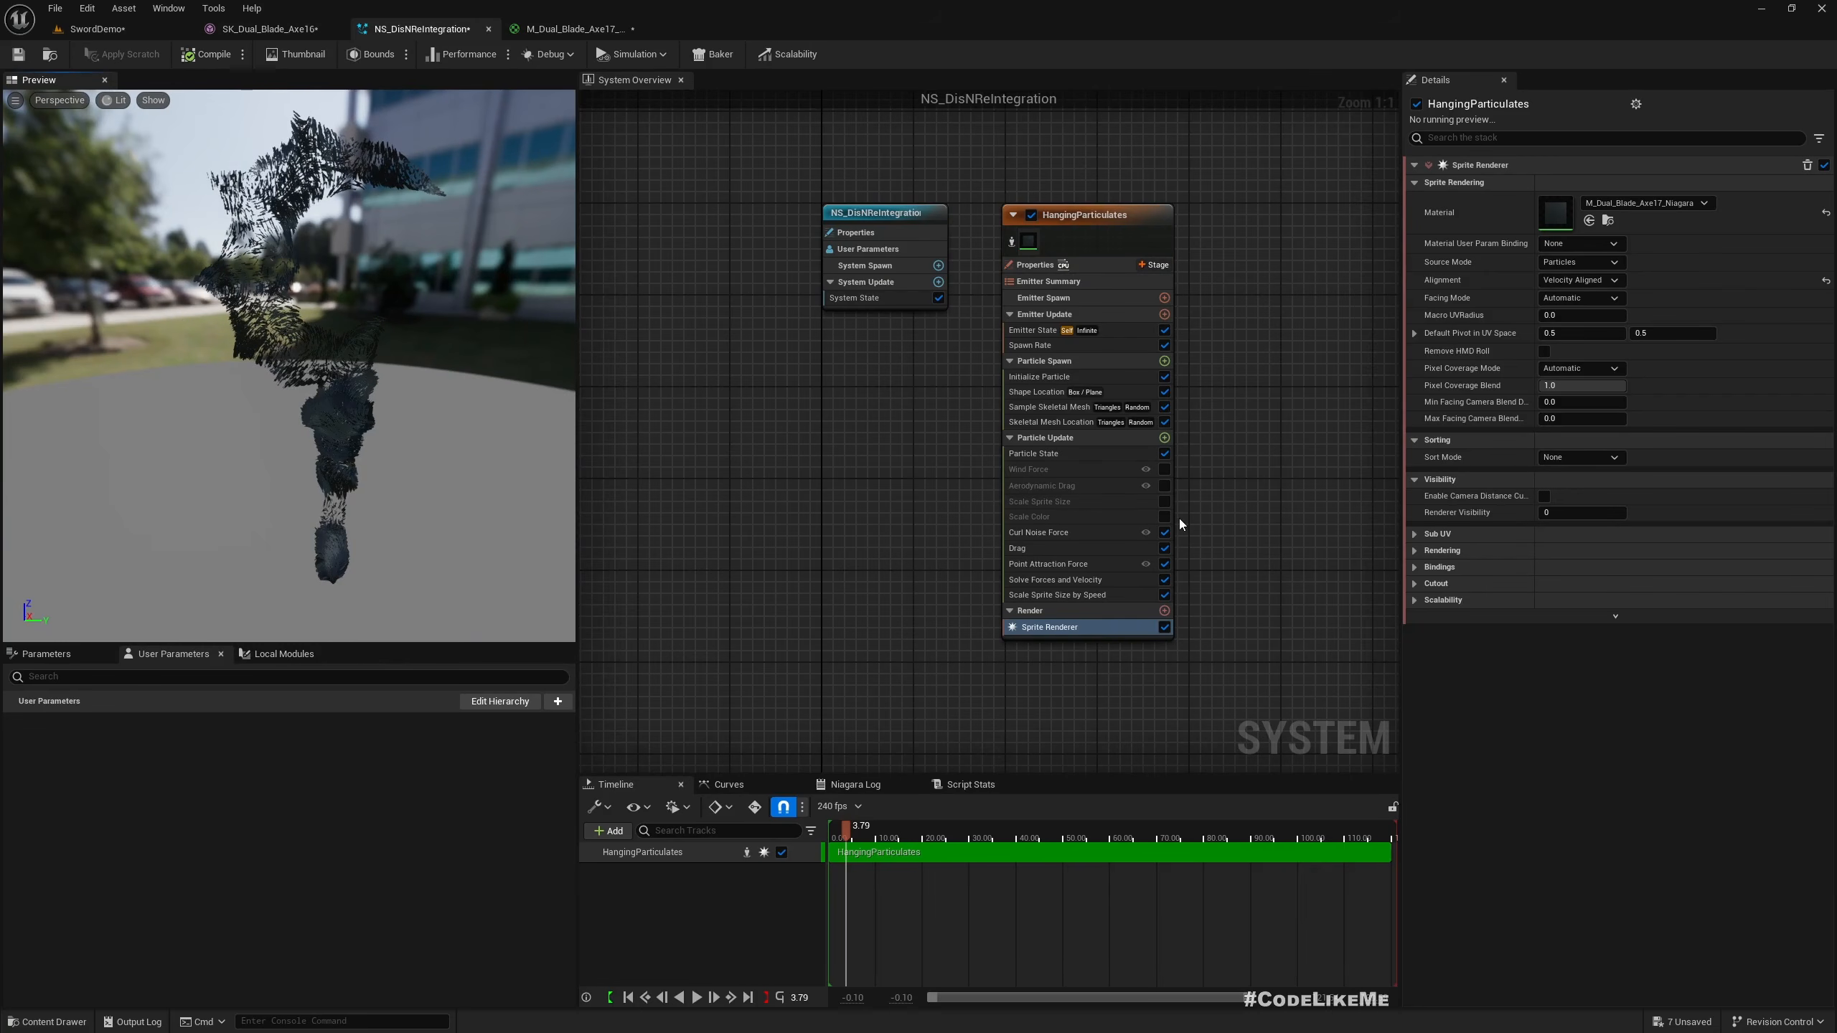
right_drag(771, 503, 631, 521)
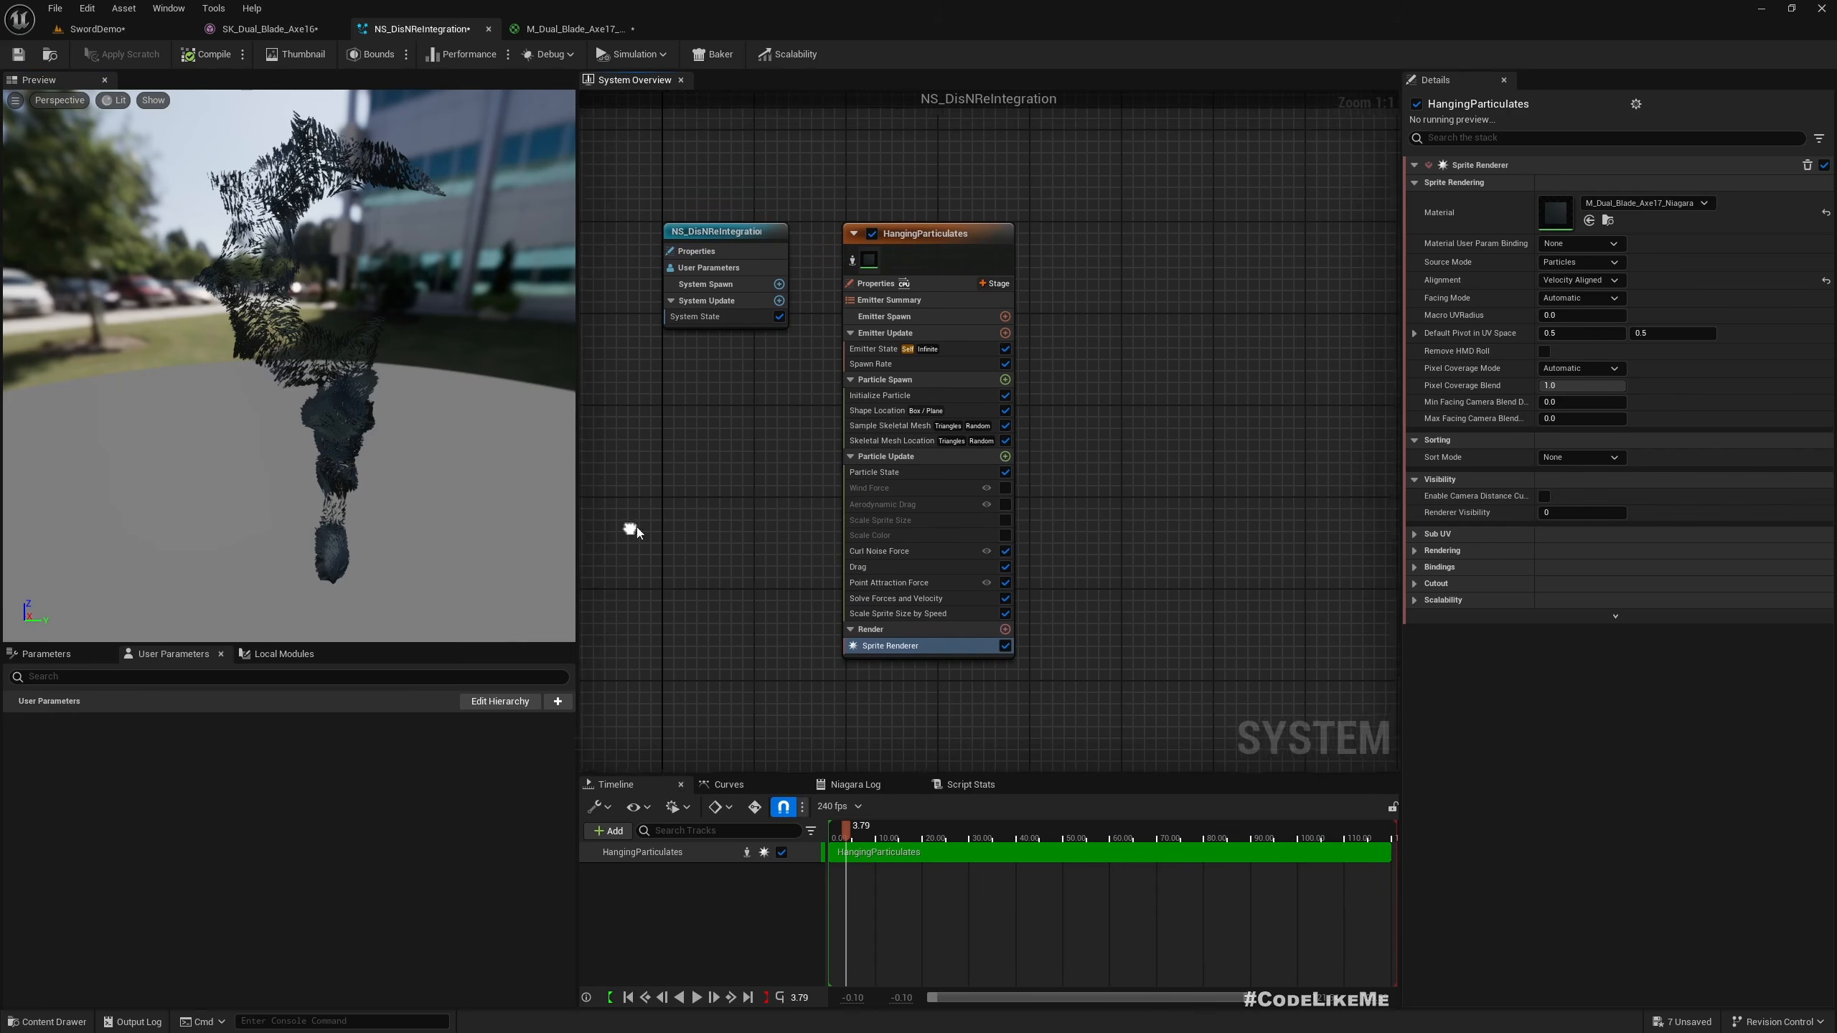
click(1010, 379)
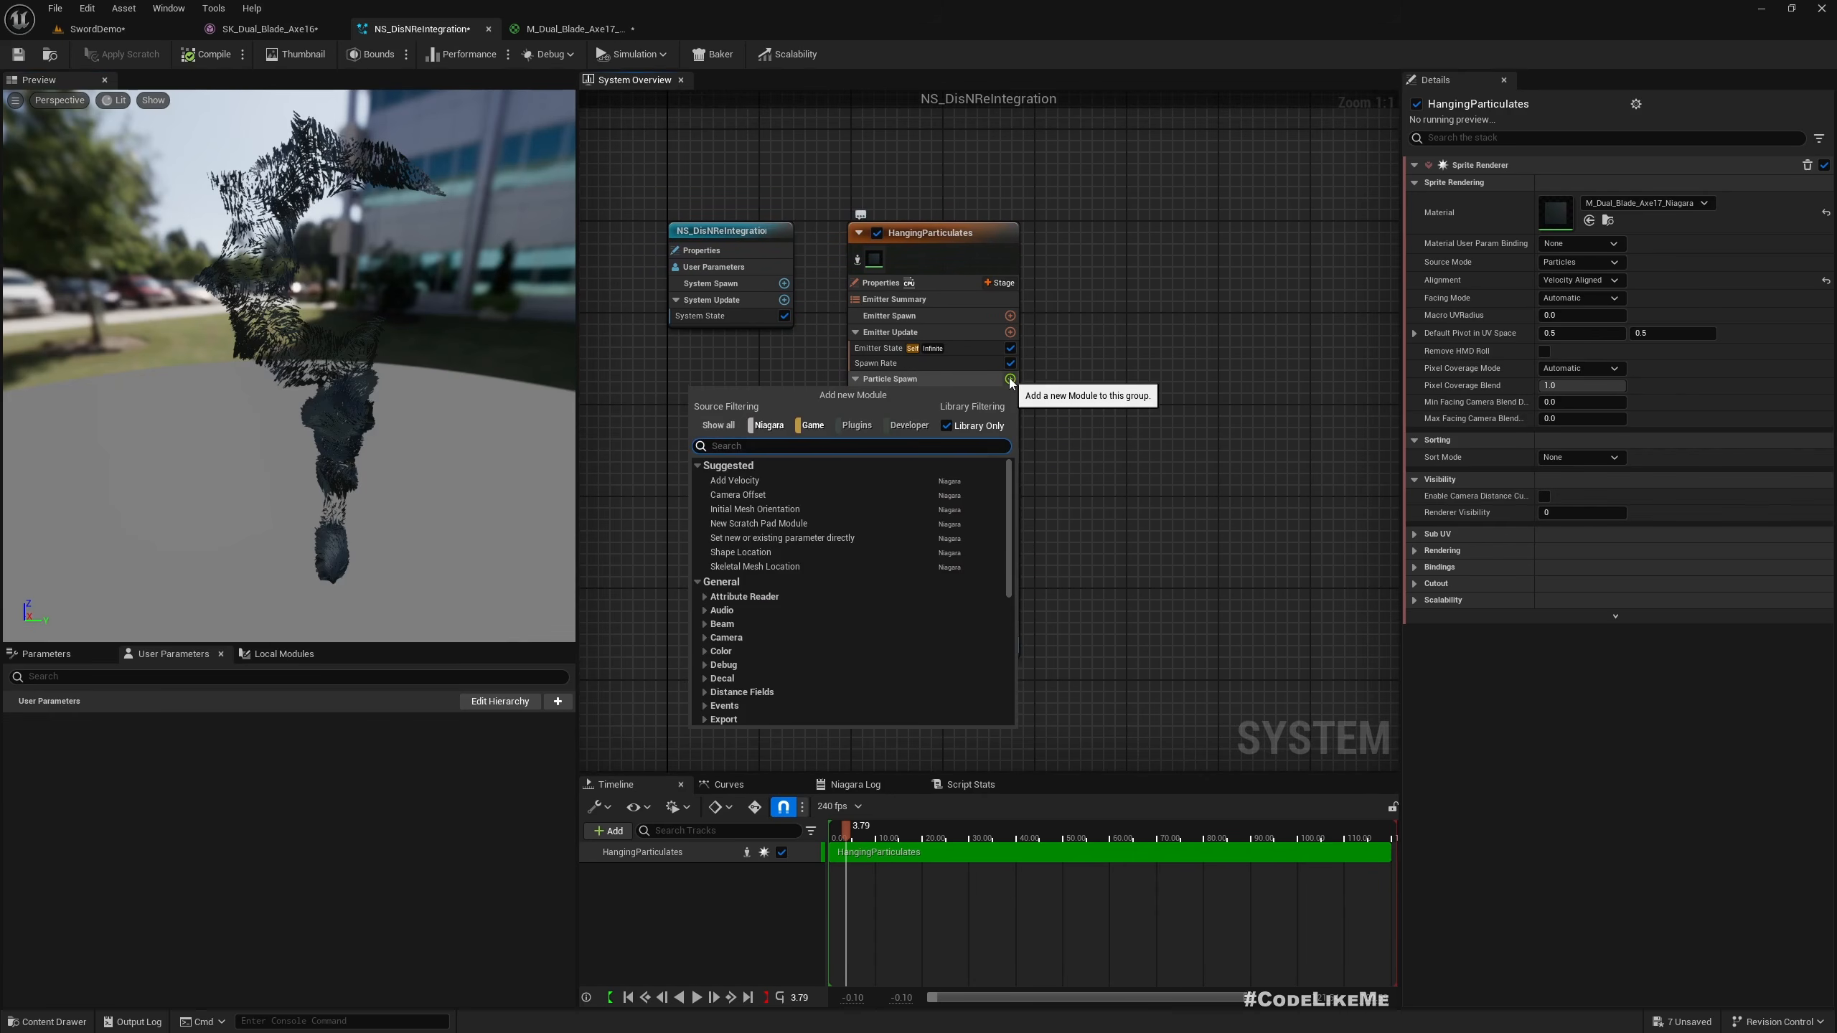
text(dynamic)
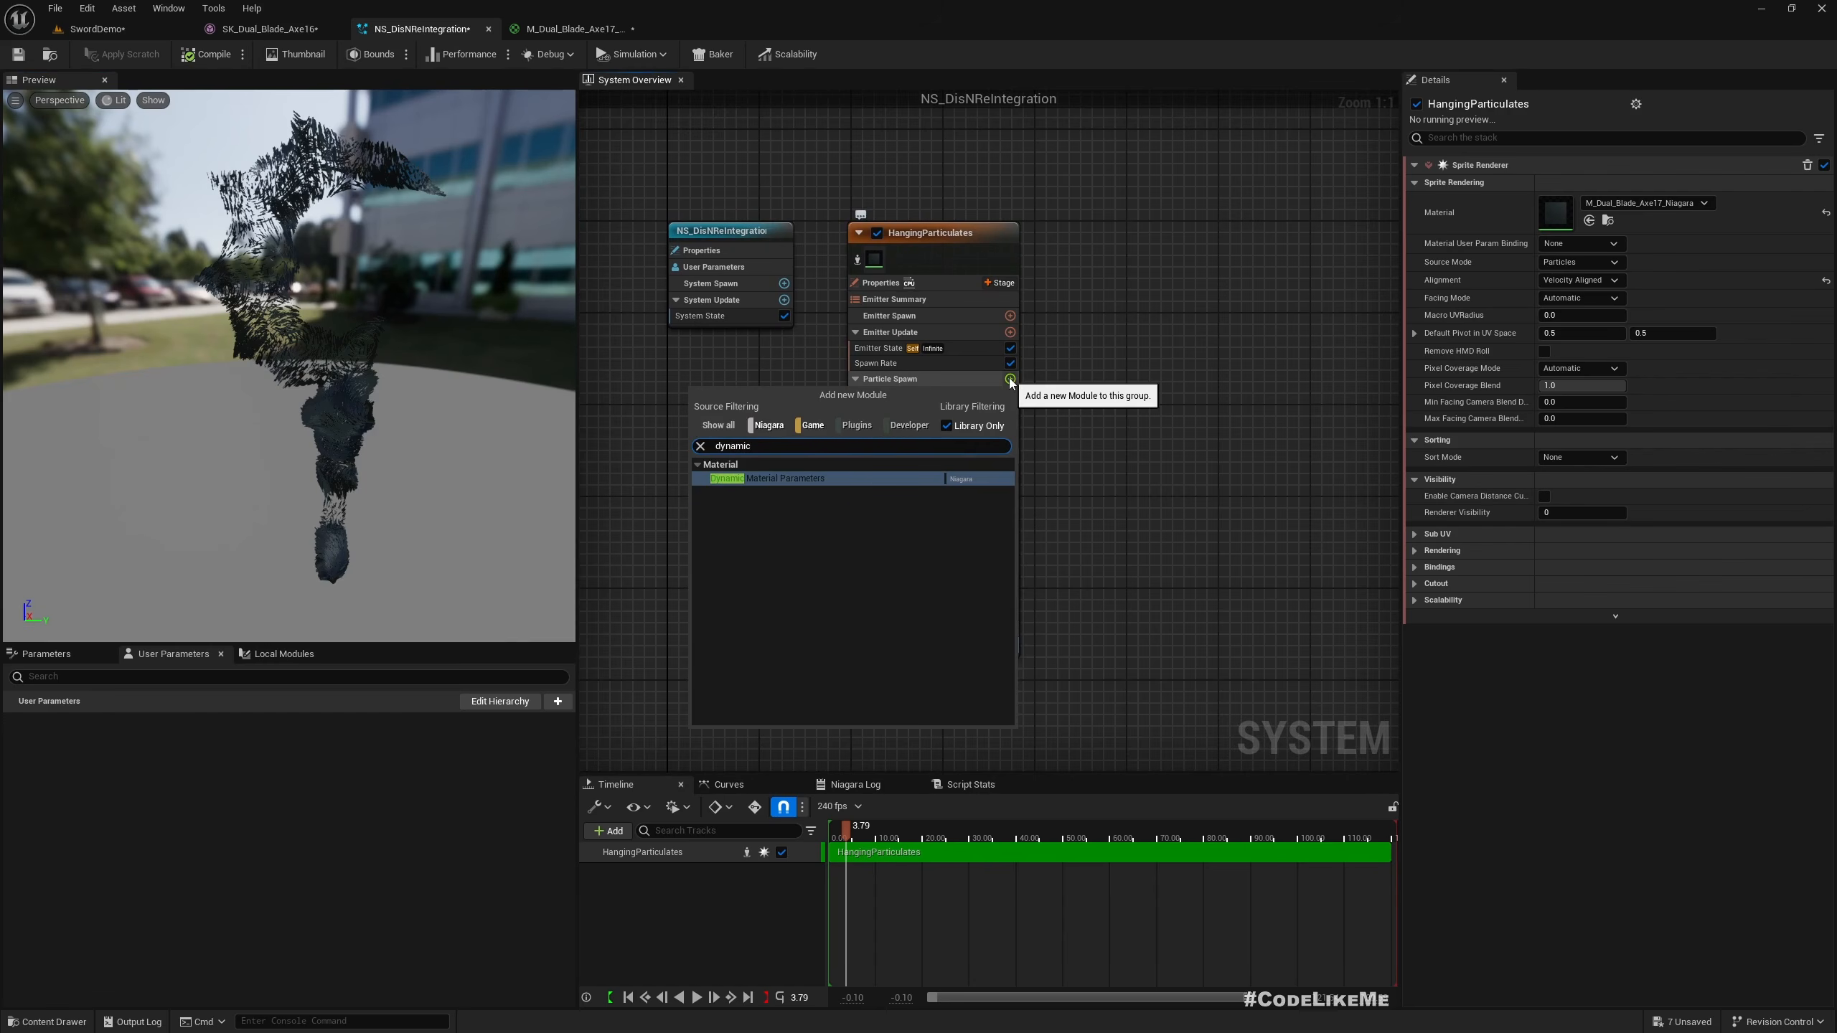
click(836, 480)
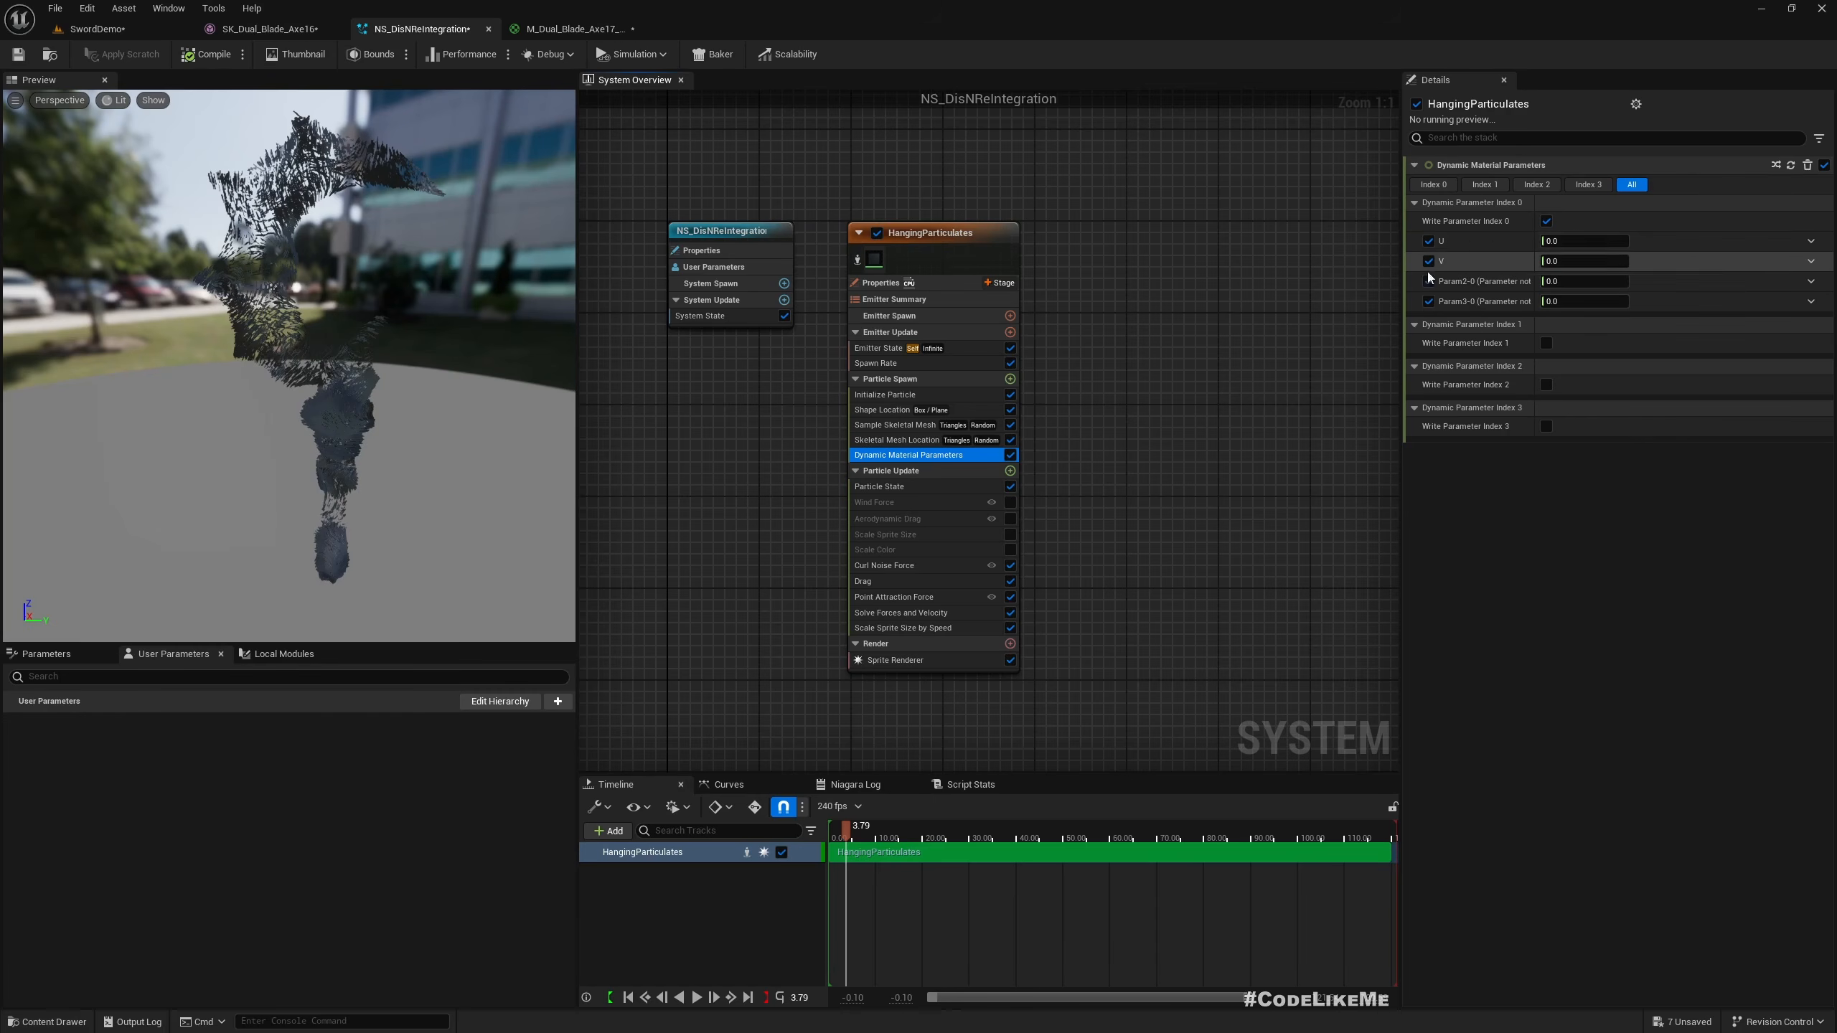
click(553, 29)
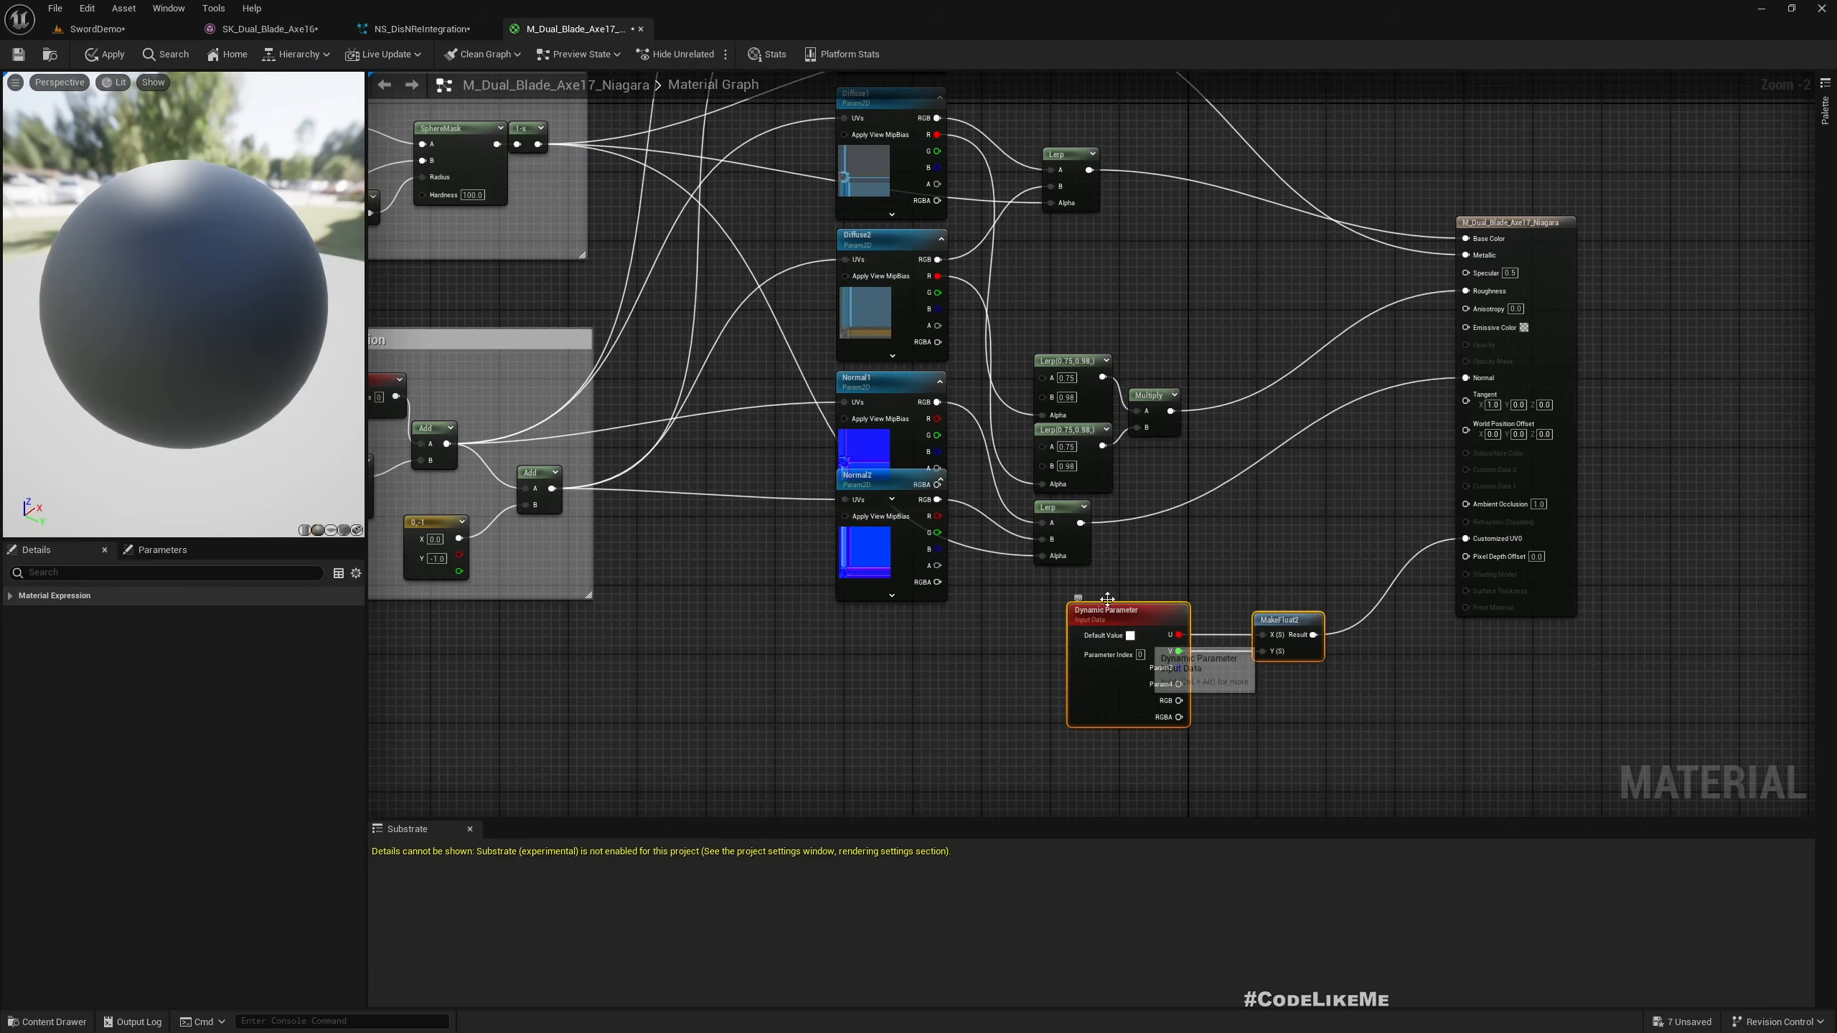
click(422, 29)
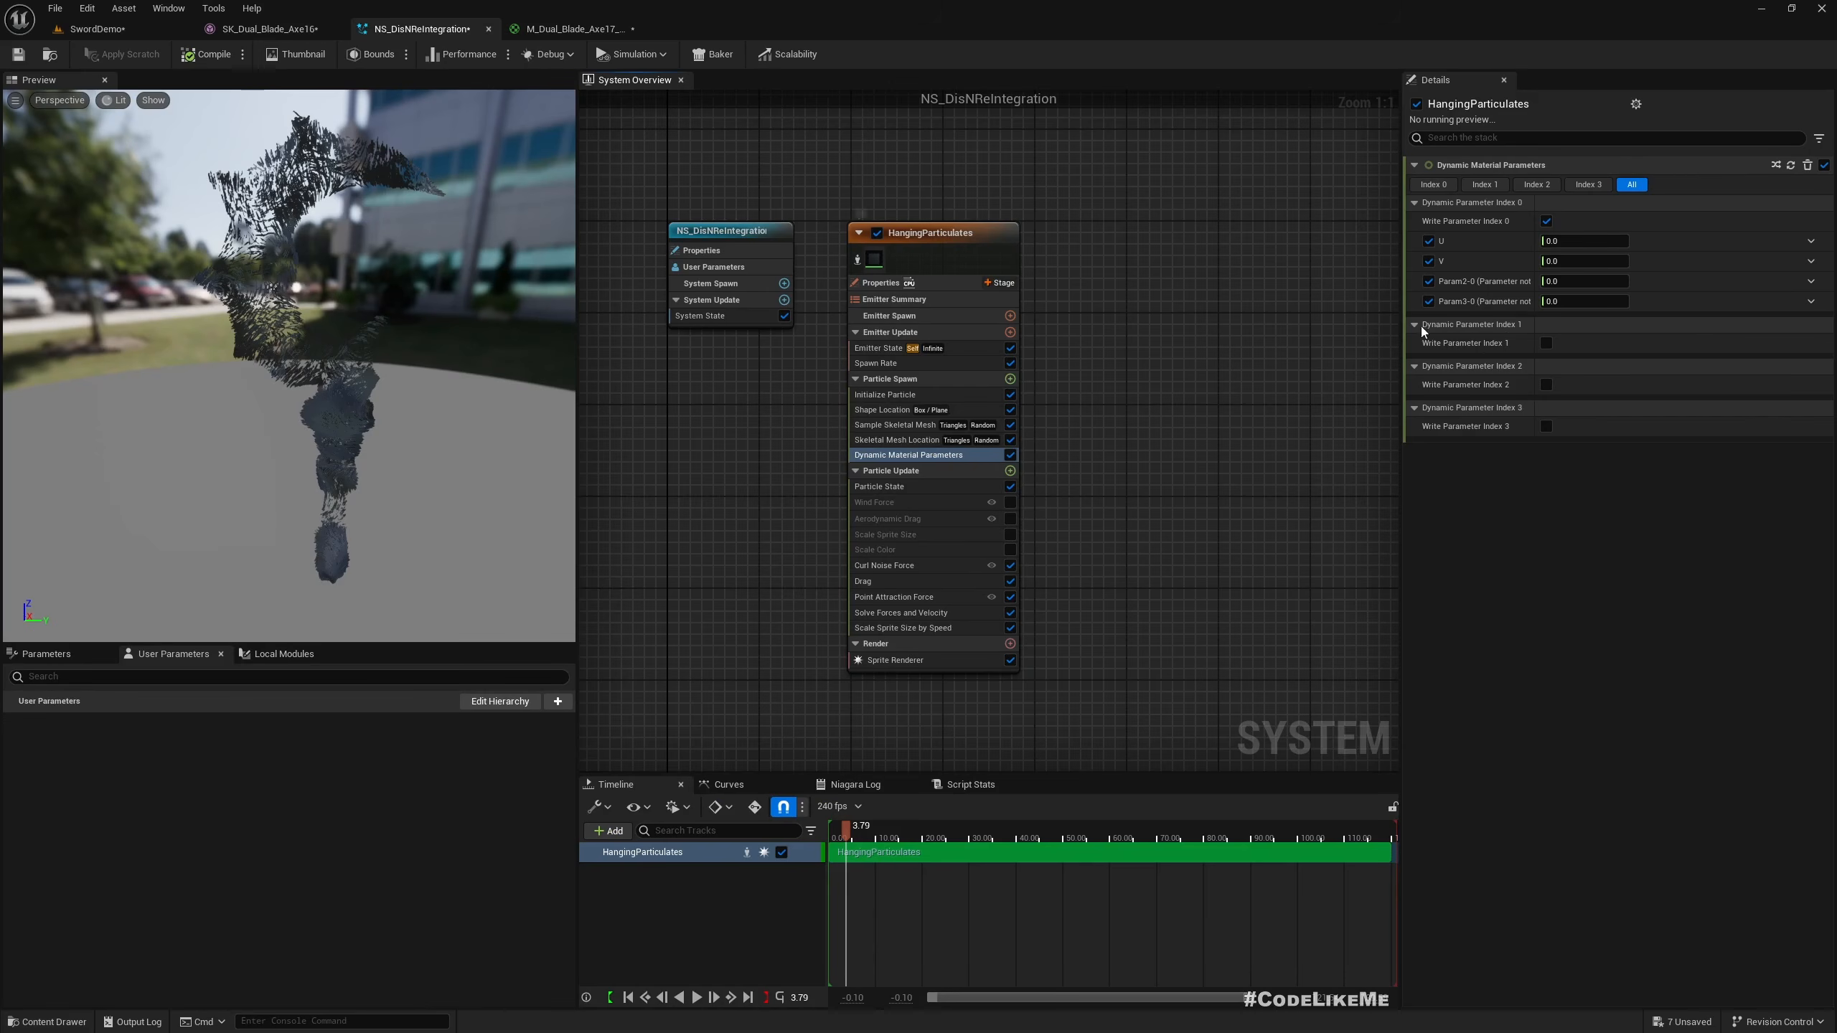
Drive the U value of Dynamic Material Parameters with a Make Float from Vector 2D dynamic input
mouse_move(319, 403)
mouse_down()
mouse_move(354, 402)
mouse_move(319, 403)
mouse_up()
mouse_move(319, 403)
right_down()
mouse_move(405, 402)
mouse_move(348, 403)
right_up()
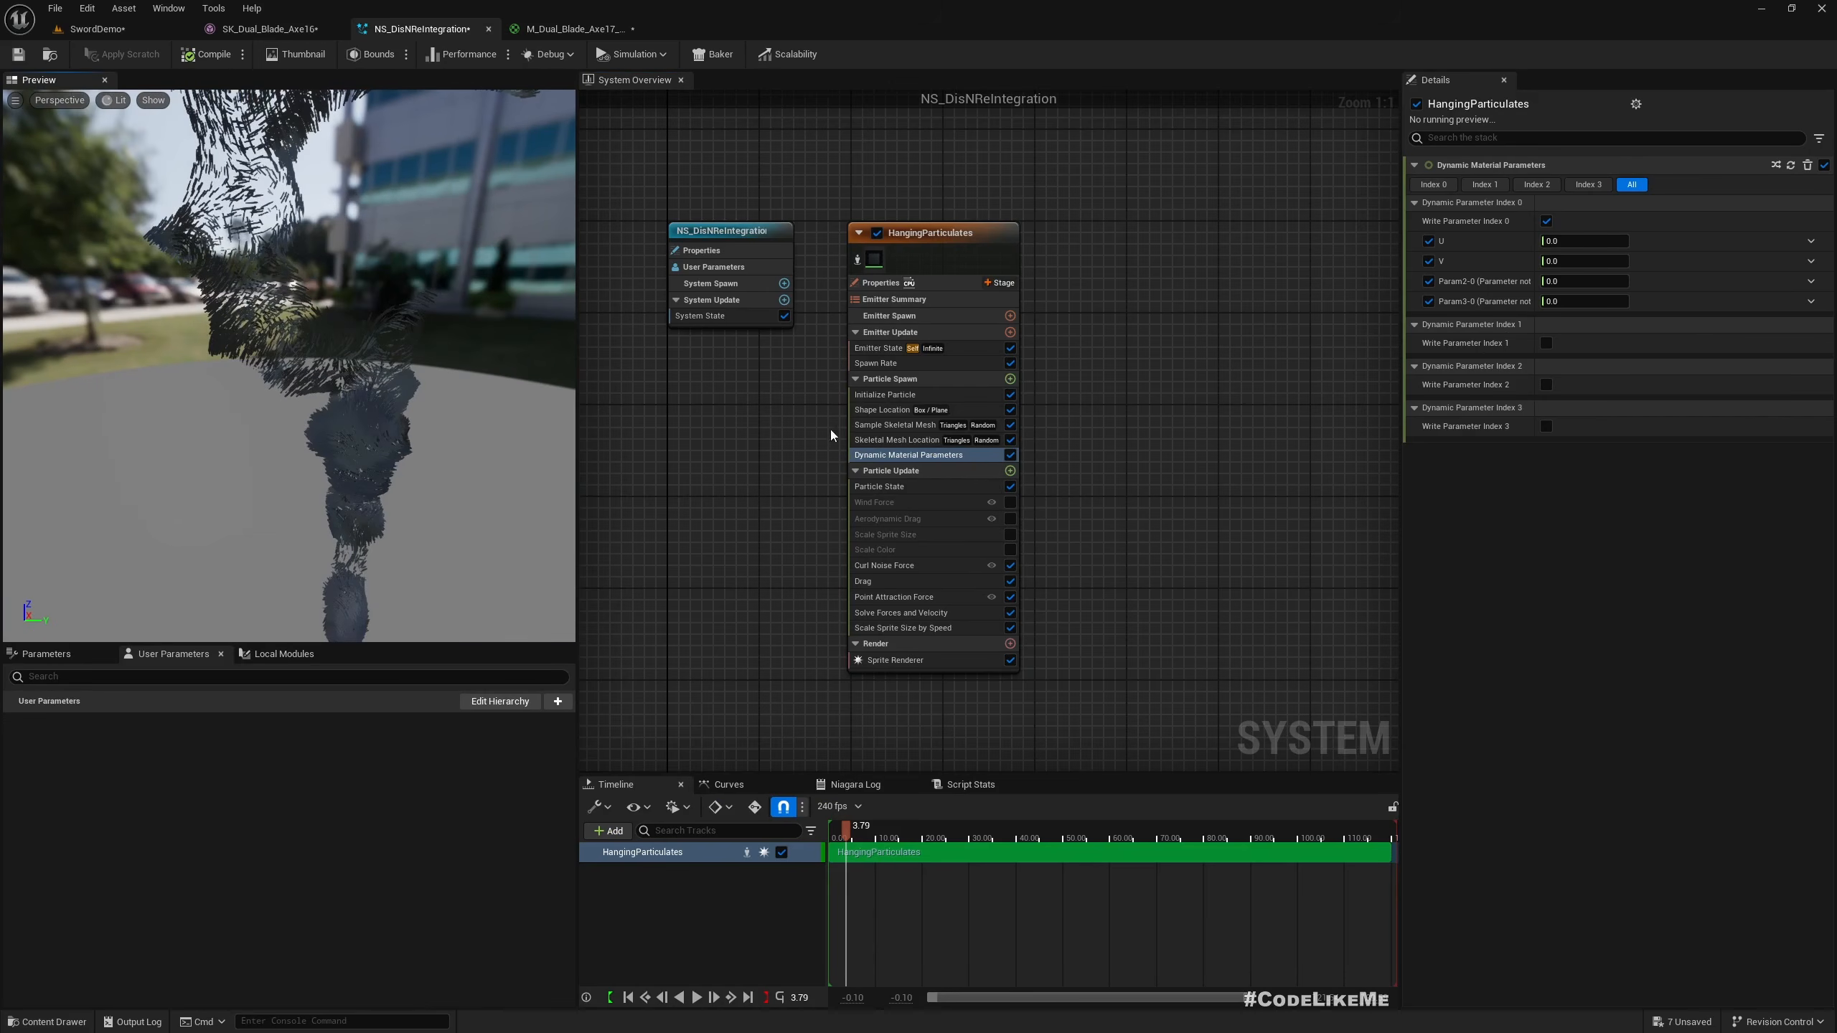
click(897, 439)
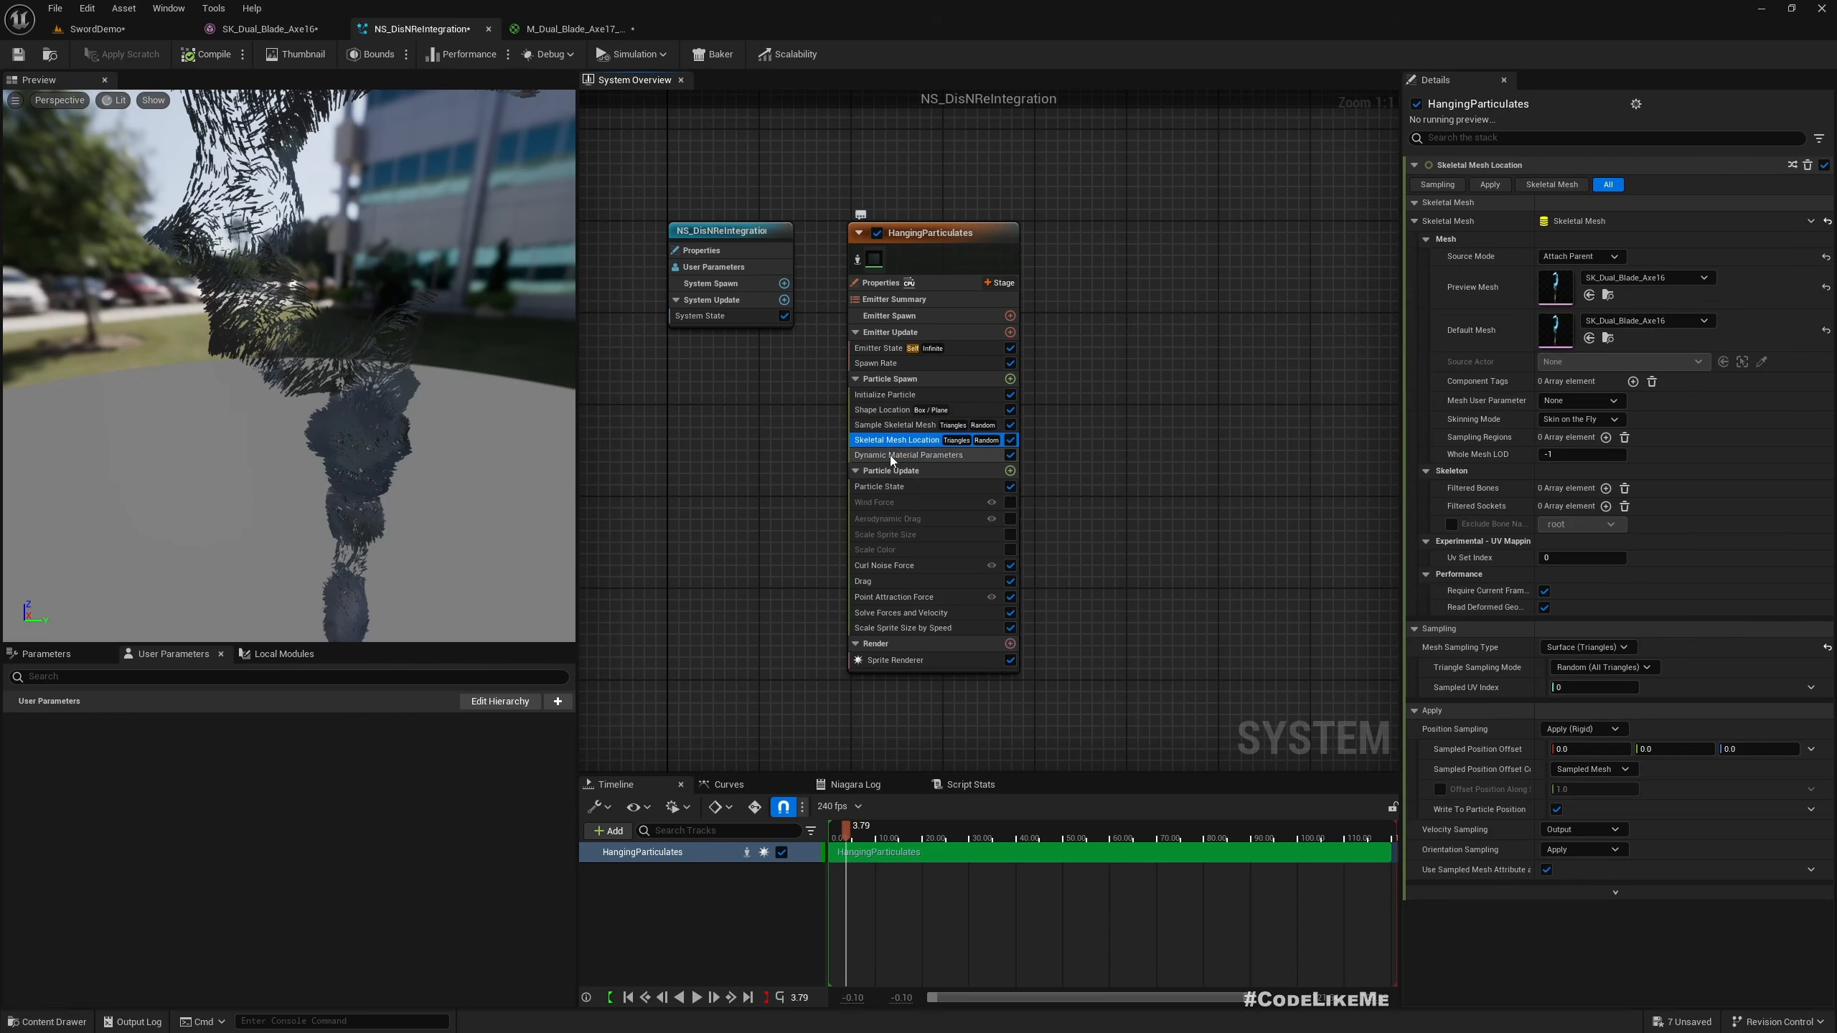
click(890, 455)
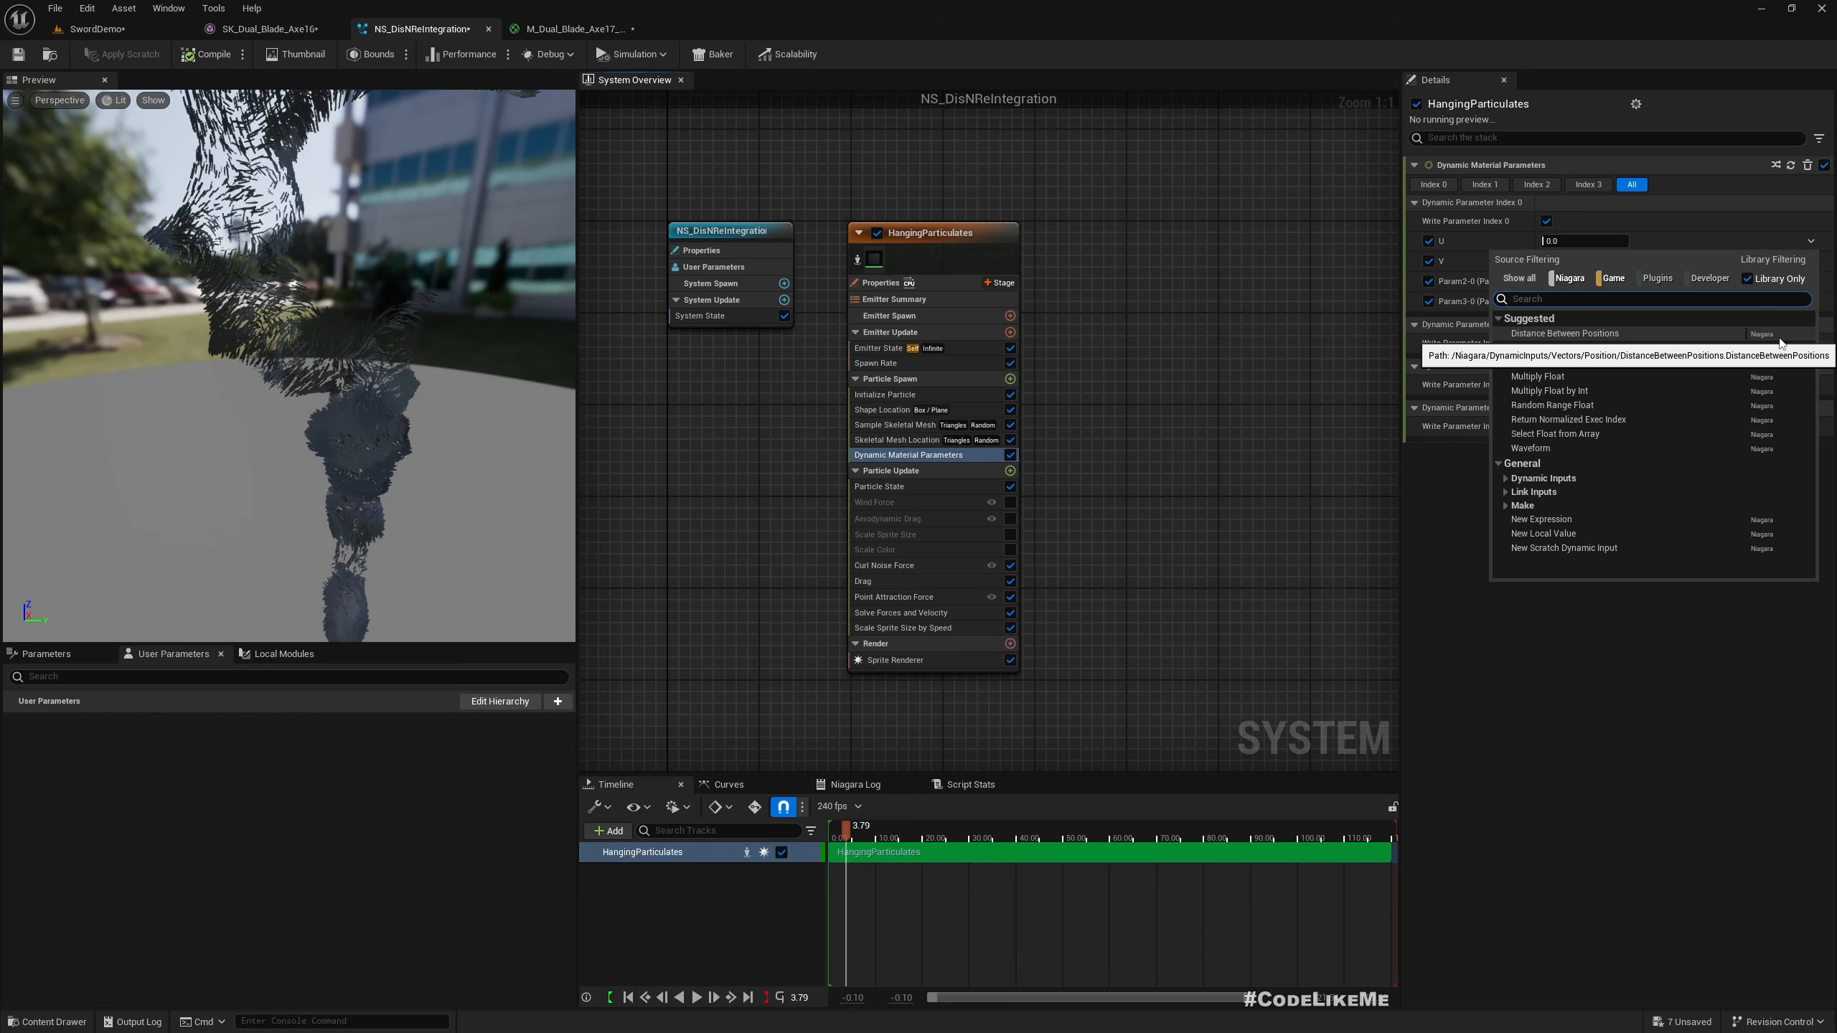
text(floatf)
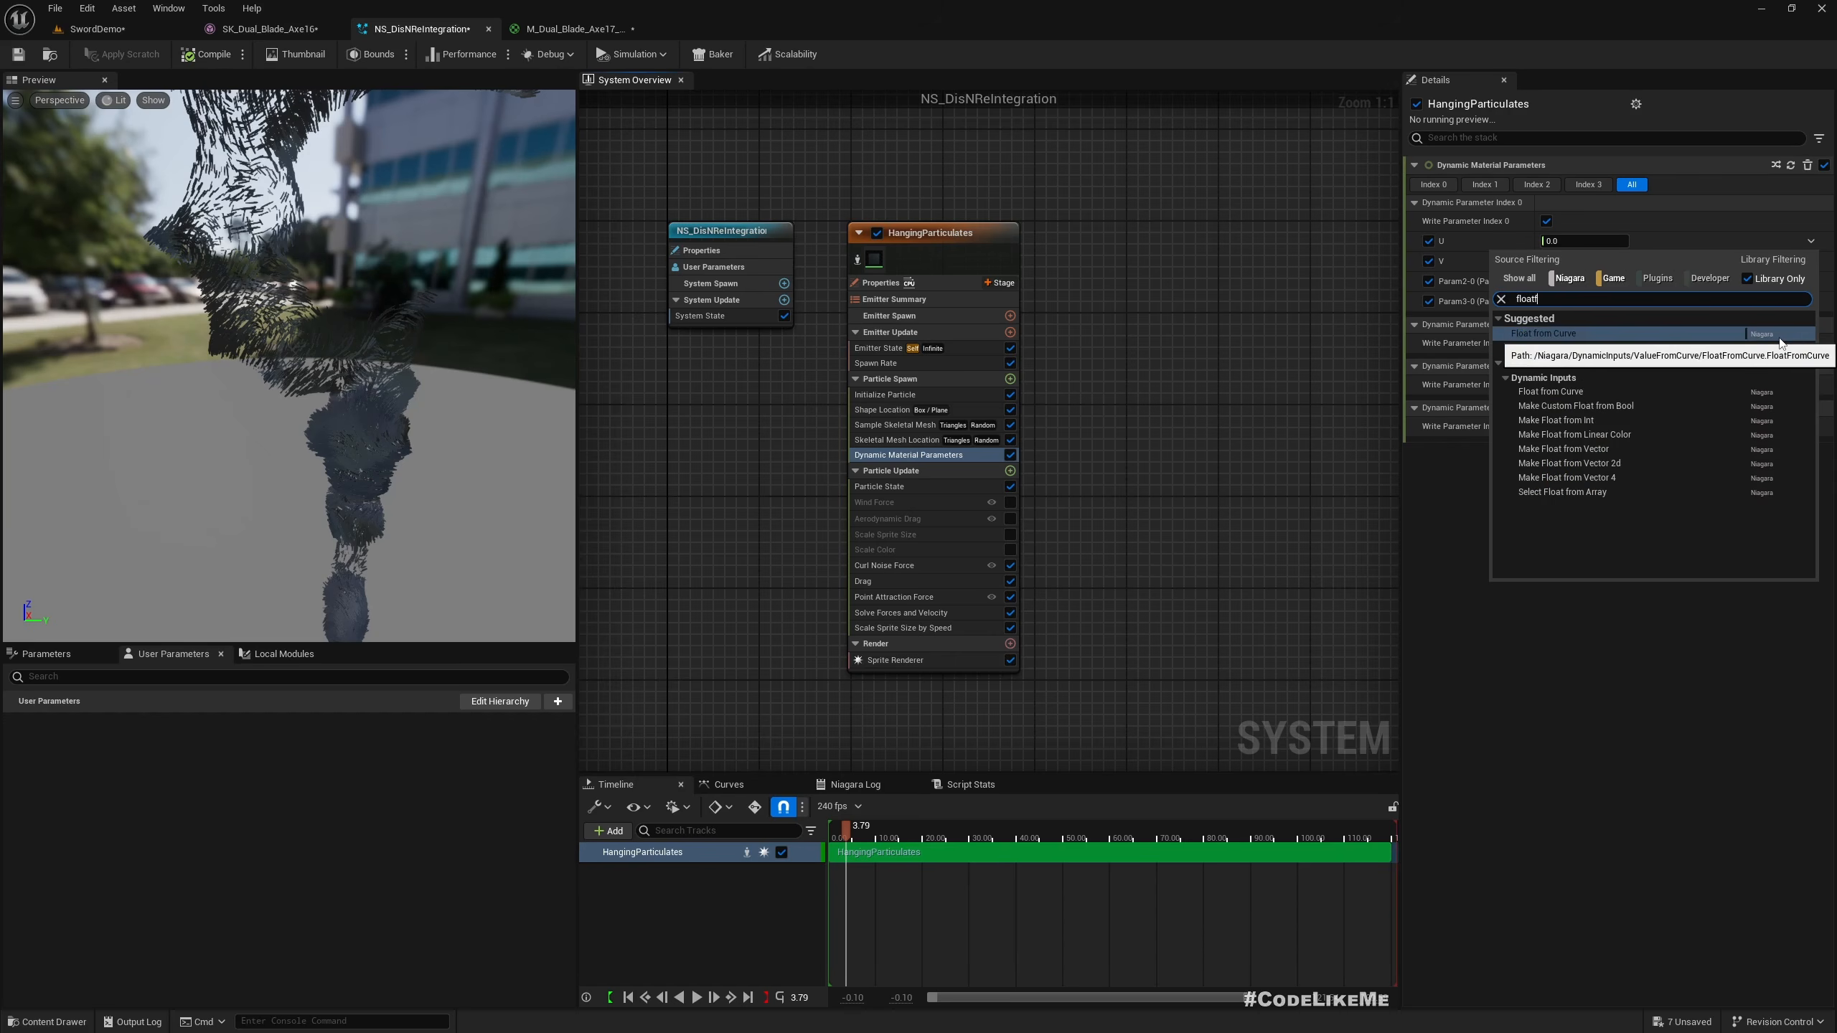
text(romv)
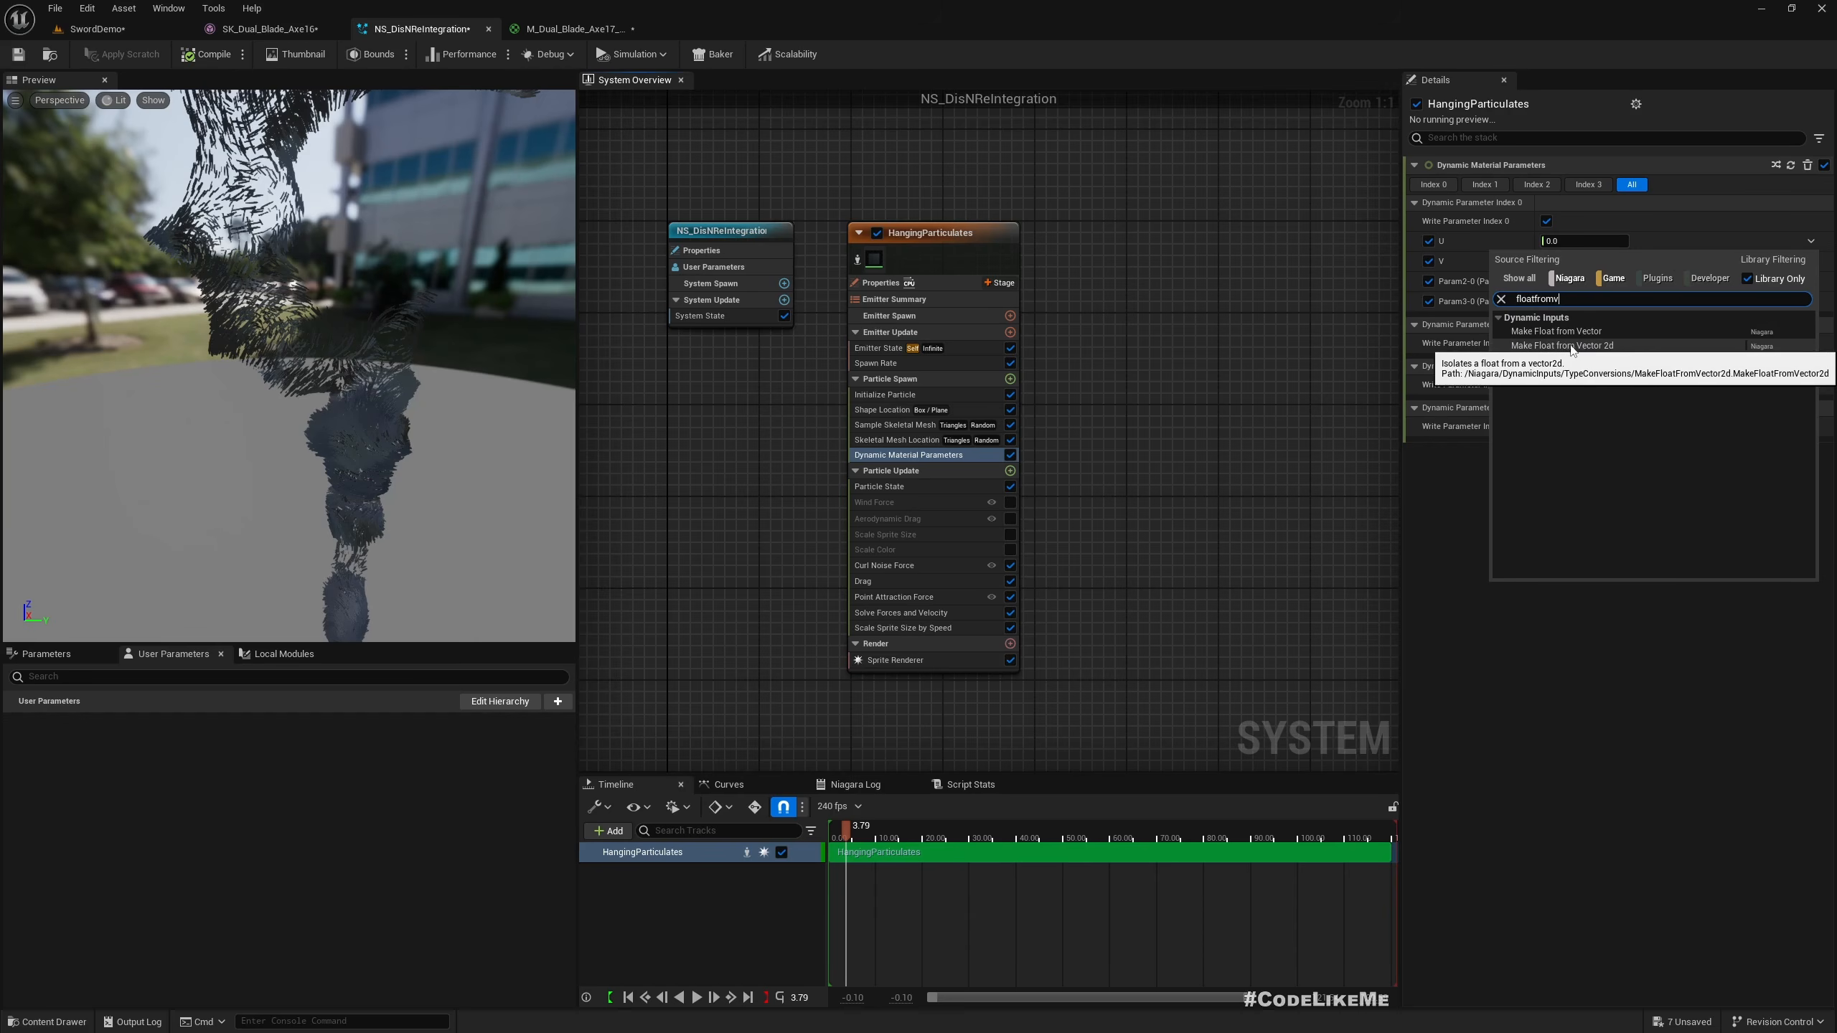
click(1567, 346)
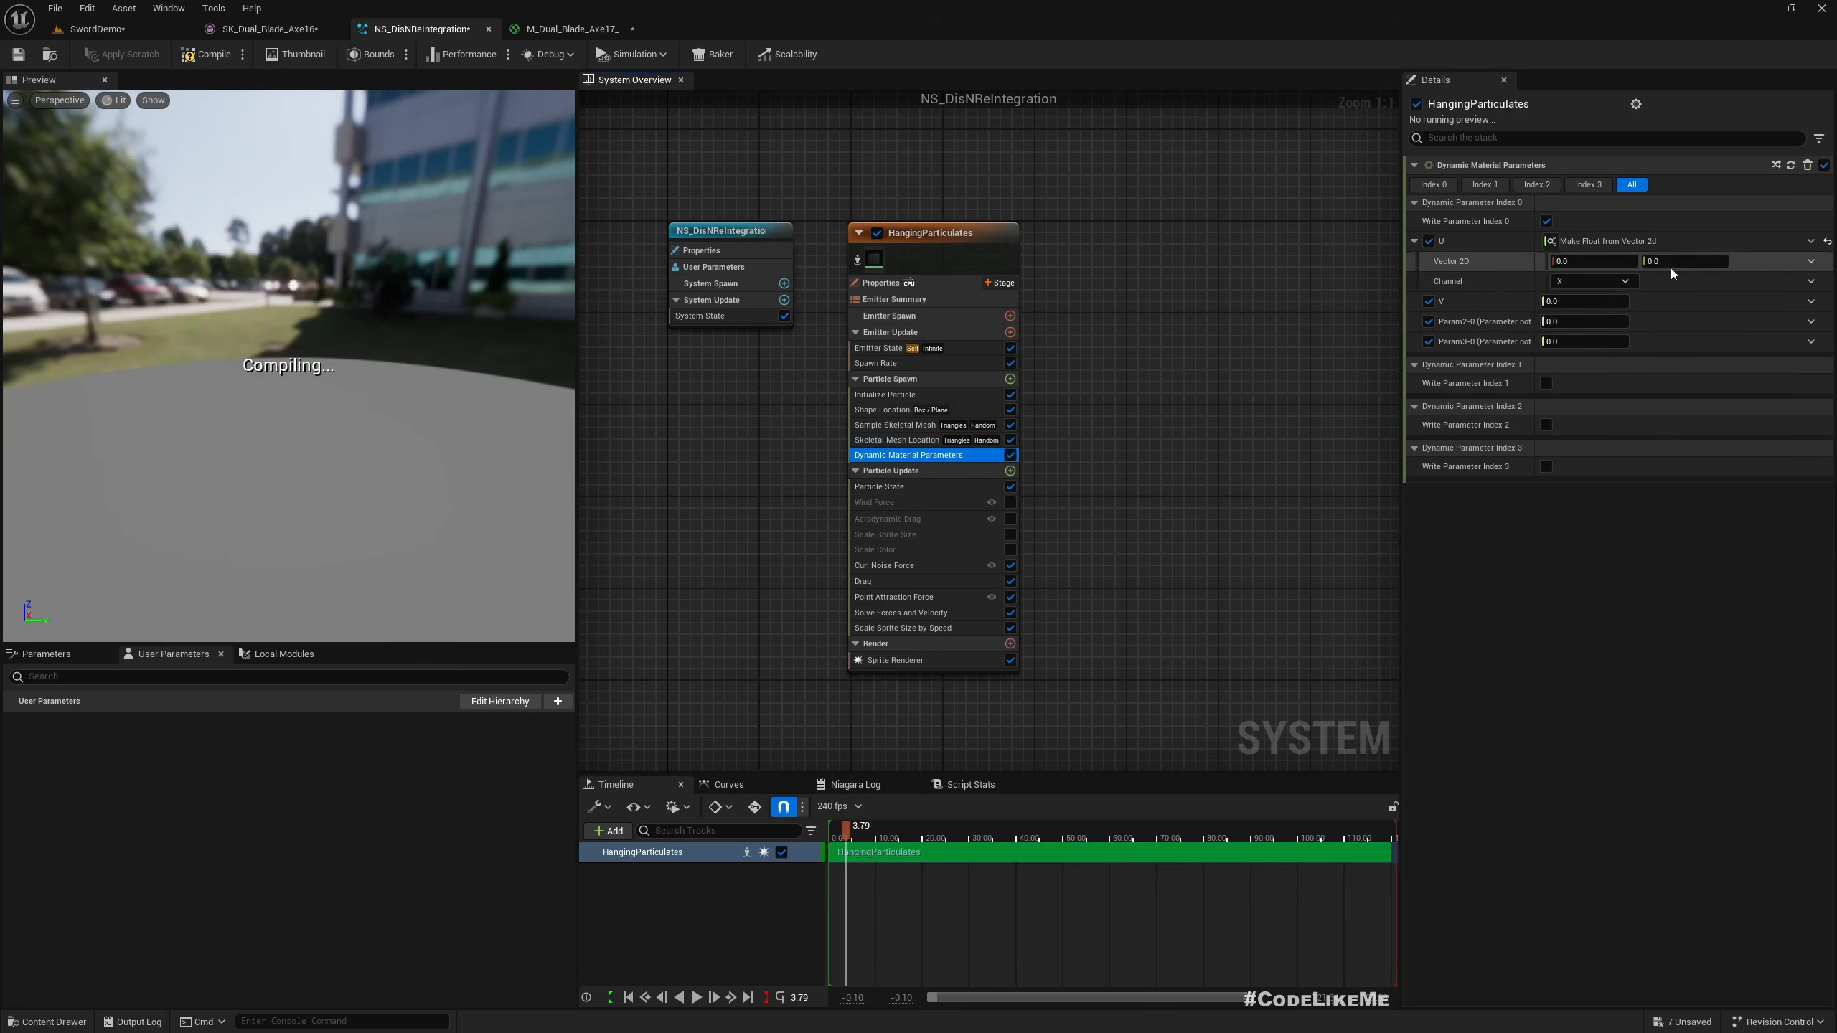
Link the Vector 2D input of U to the particles' Skeletal Mesh Location SampledUV attribute
click(1808, 261)
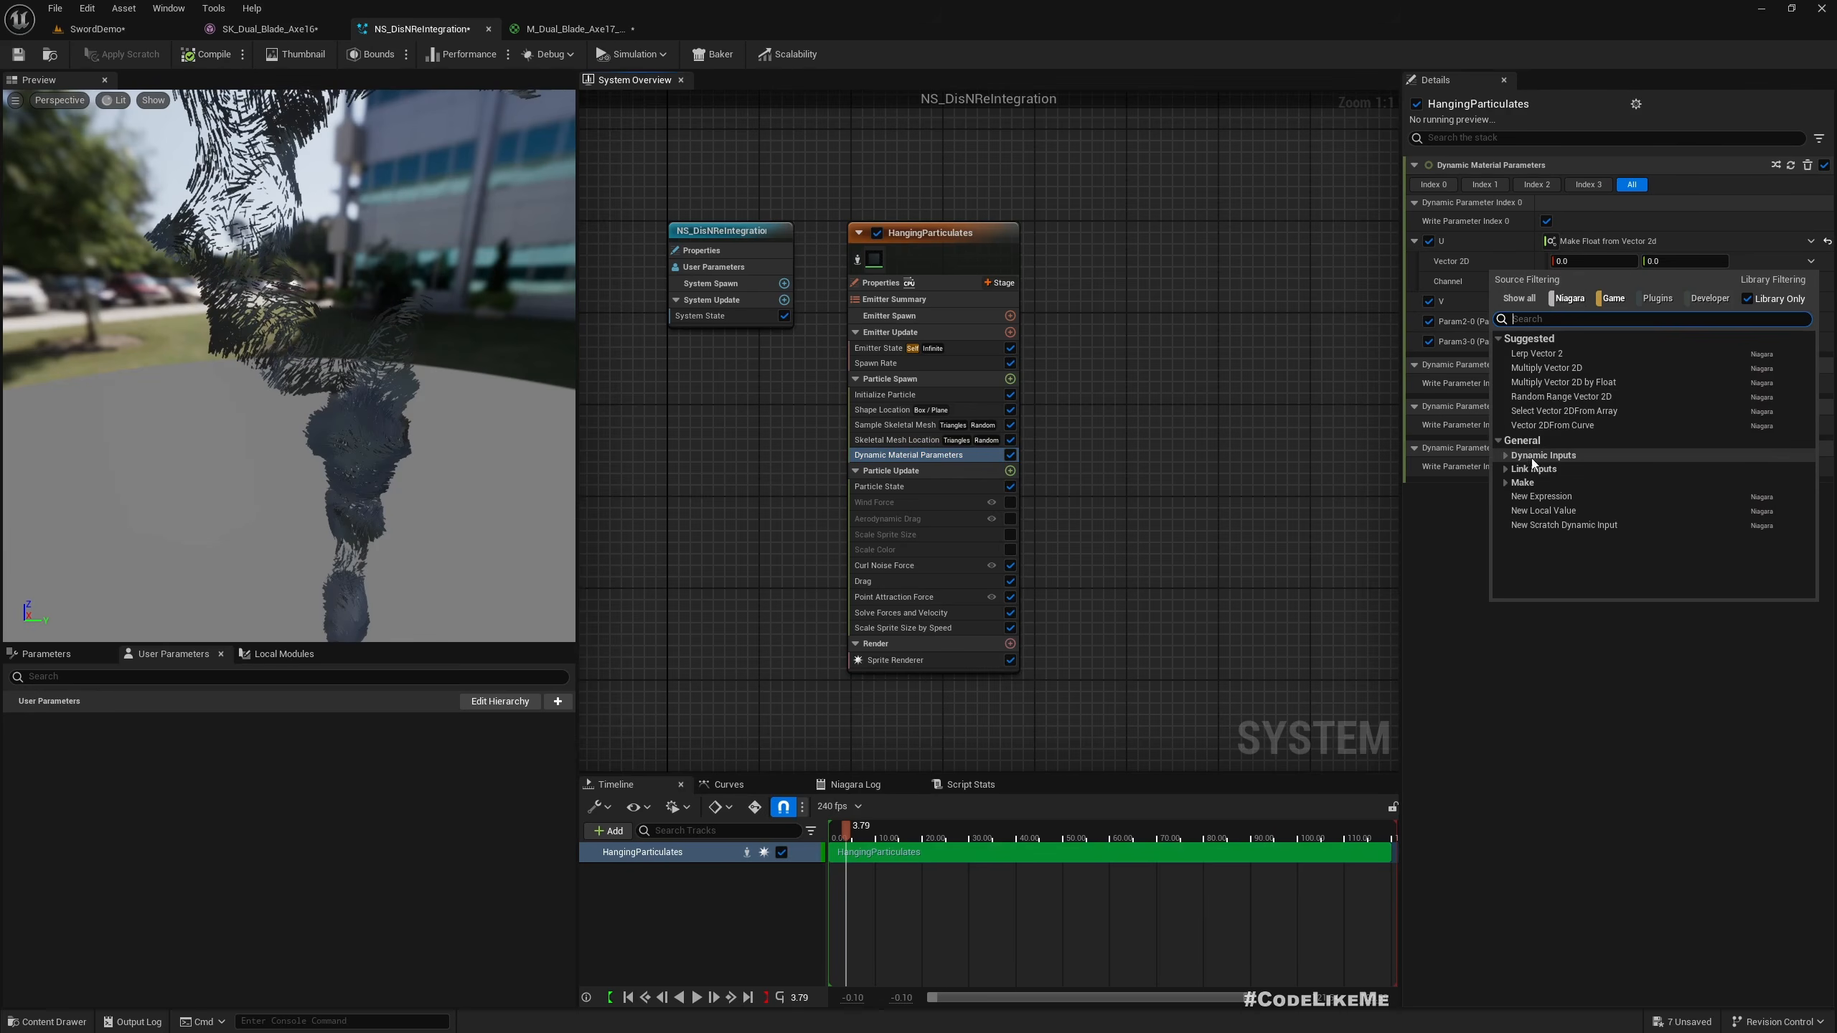
click(1513, 469)
click(1515, 484)
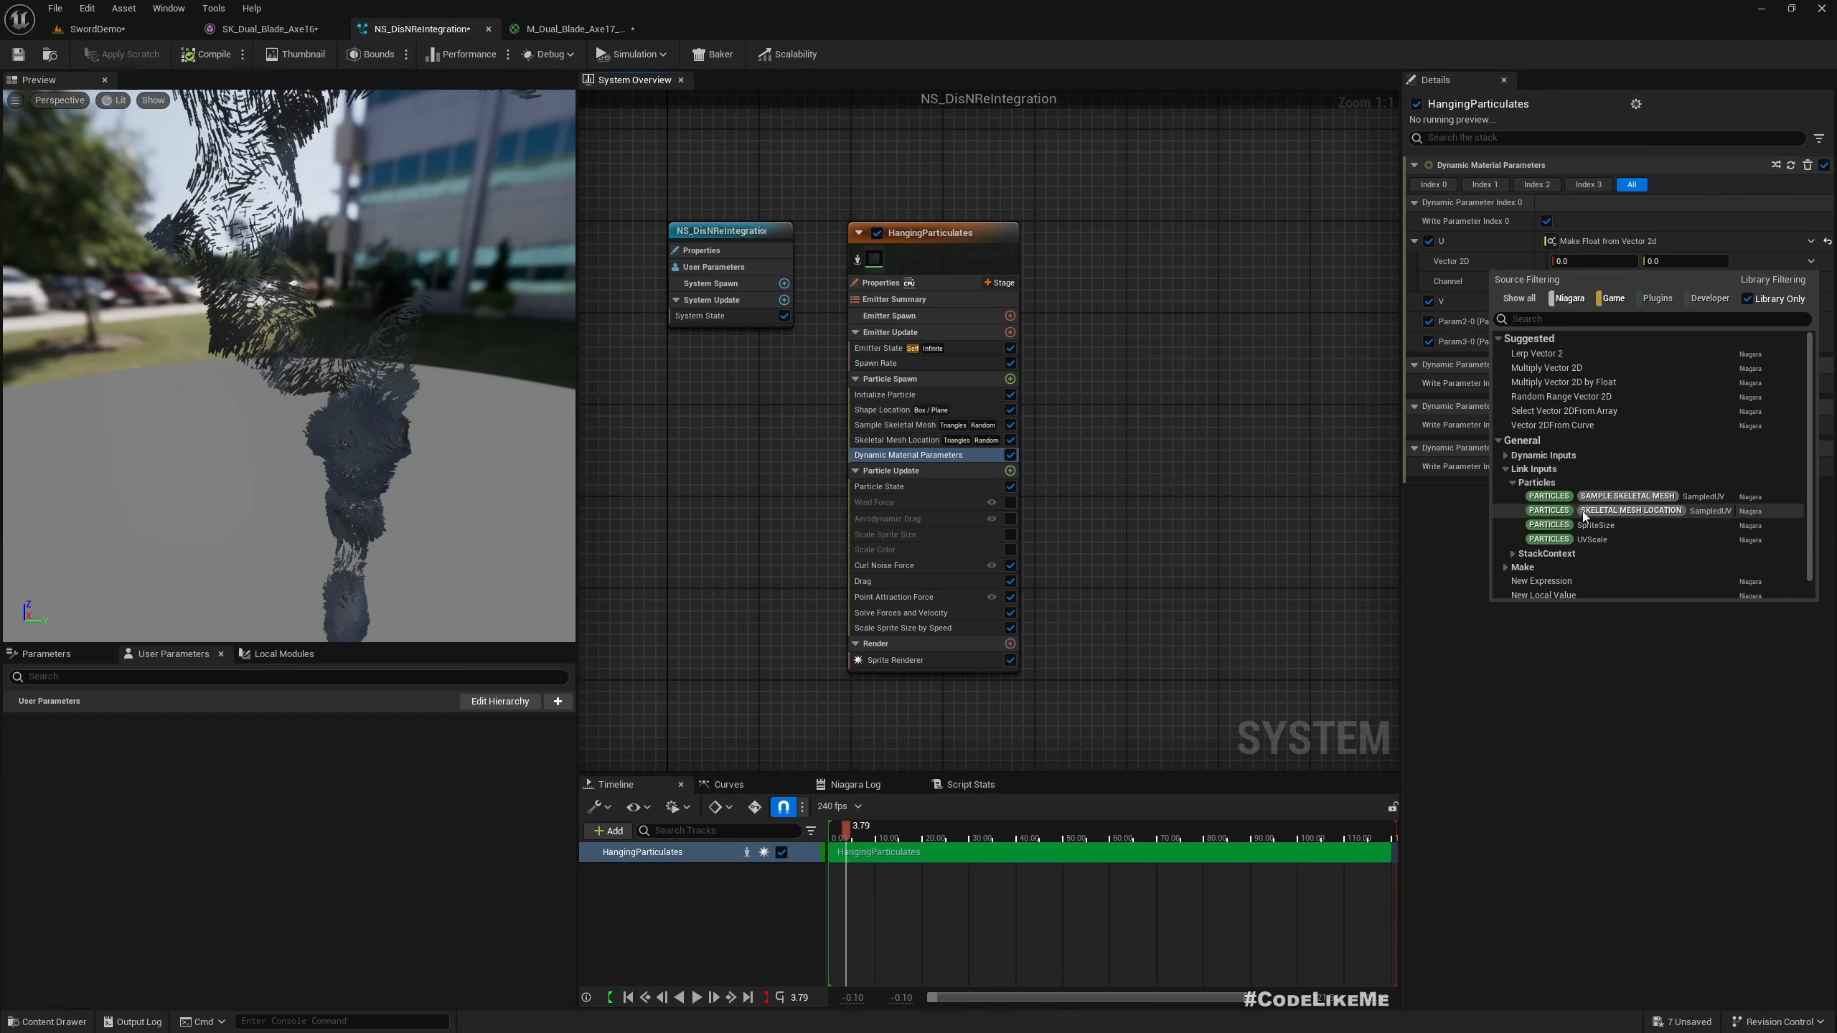
click(1704, 520)
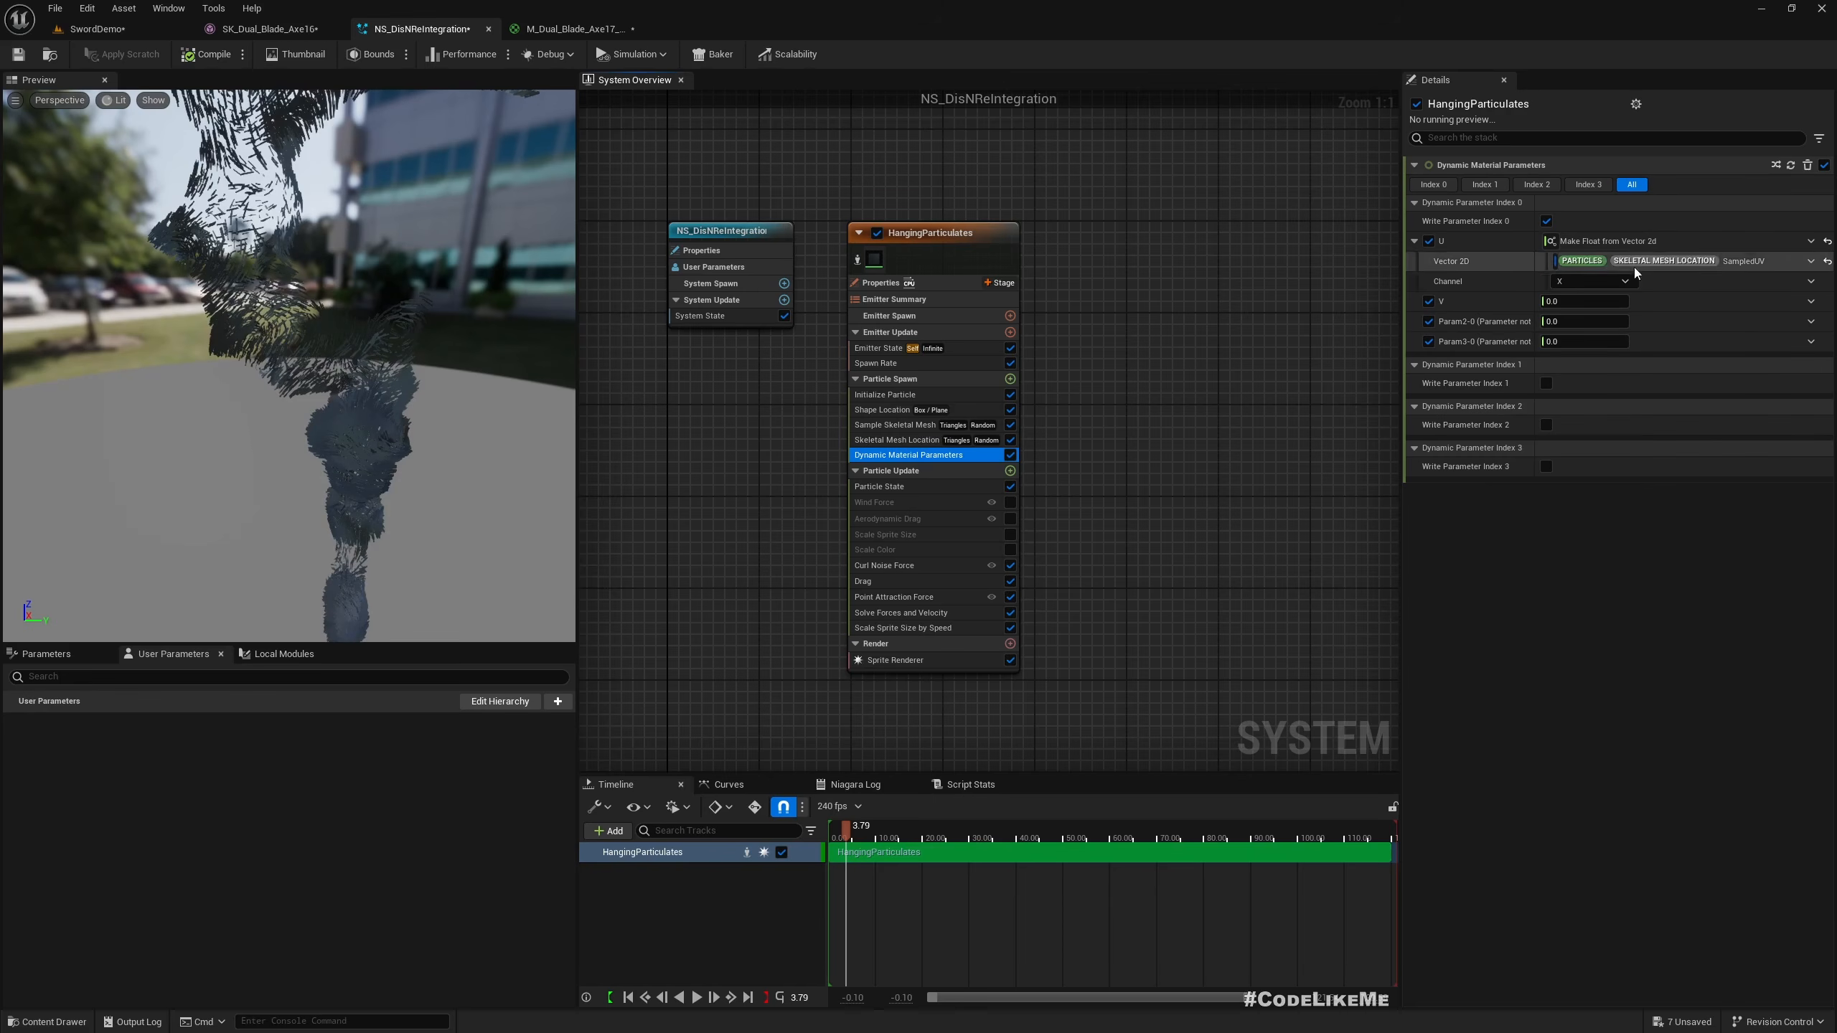
Copy the Make Float from Vector 2D input from U to V and set V's channel to Y
right_click(1688, 241)
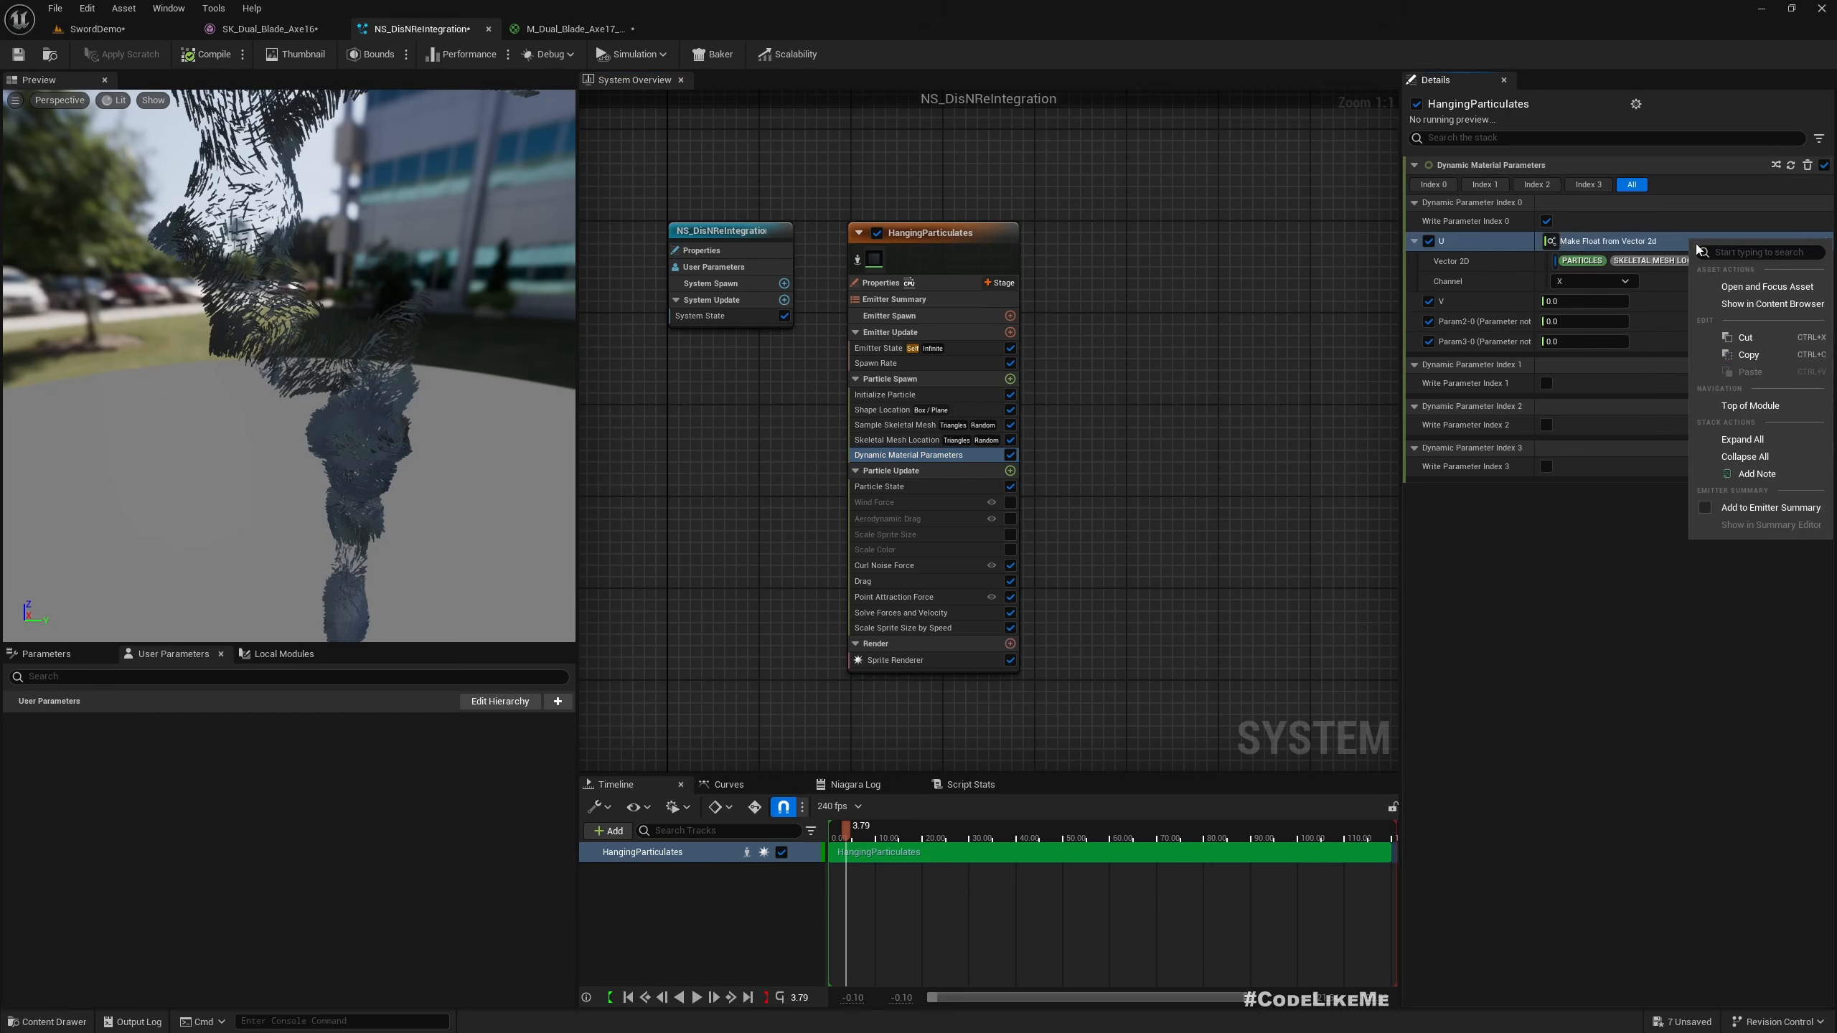
click(1685, 324)
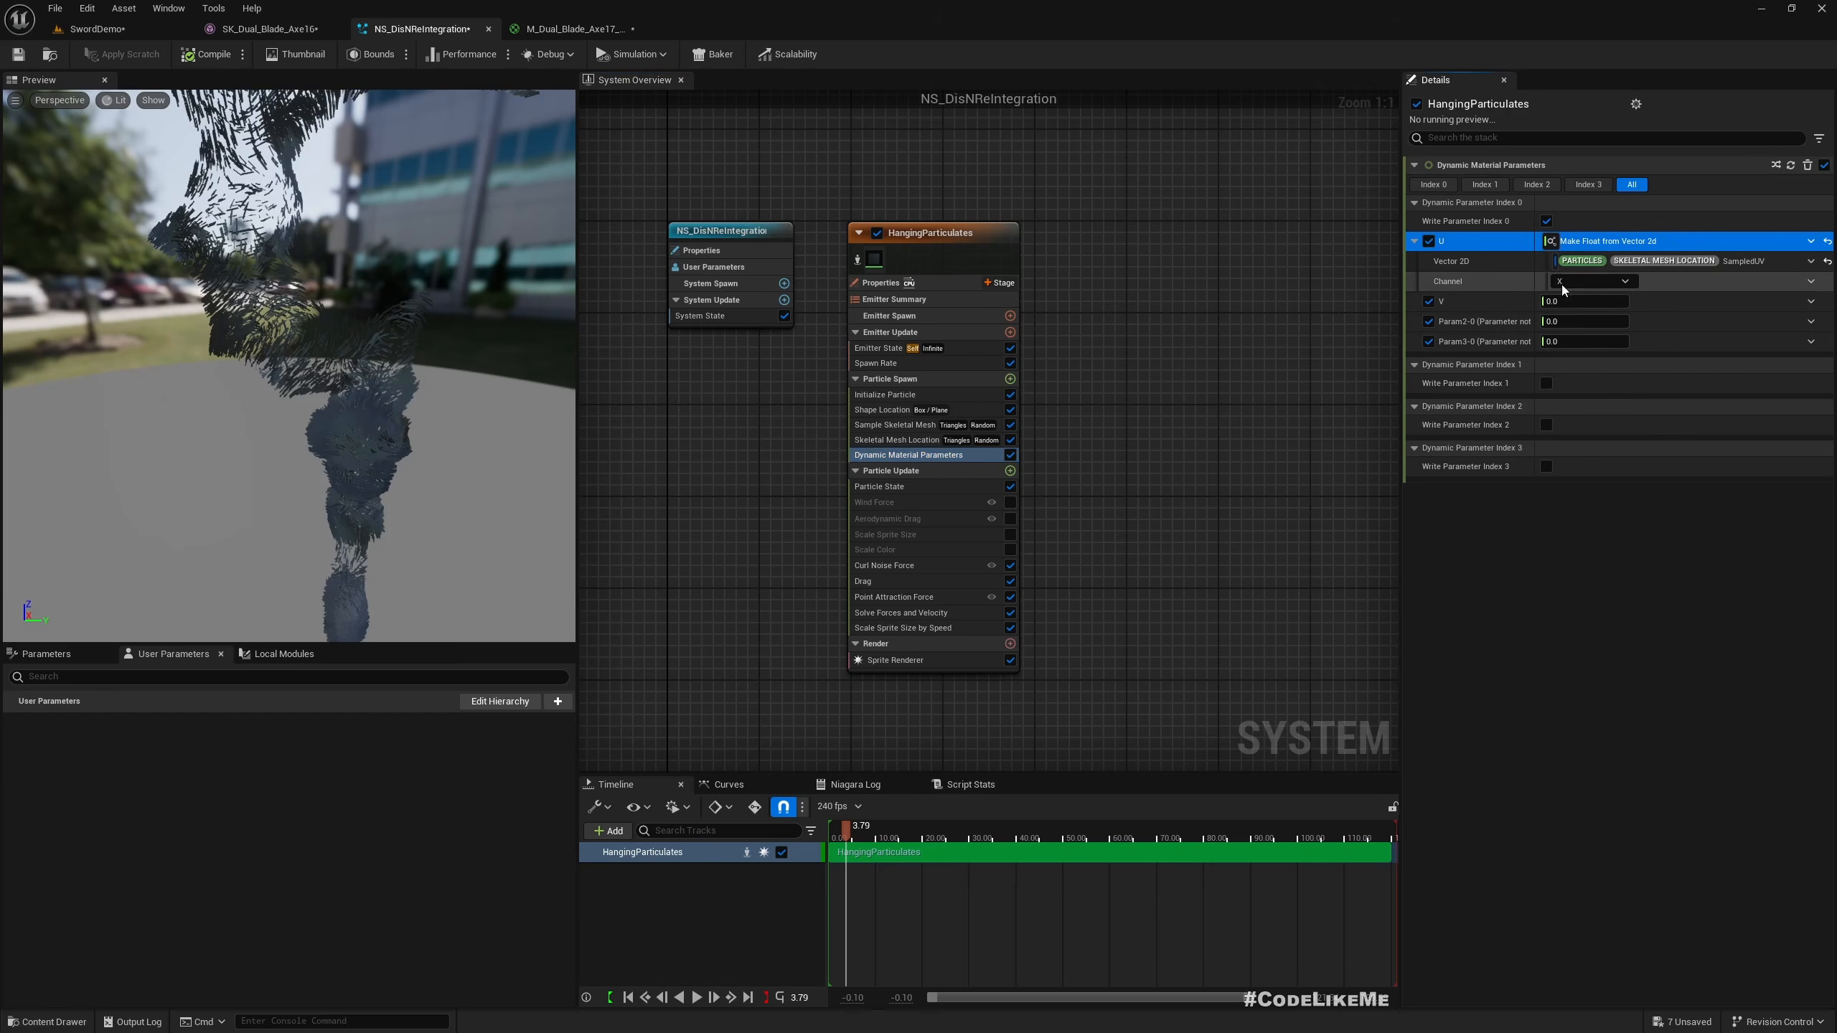
right_click(1661, 300)
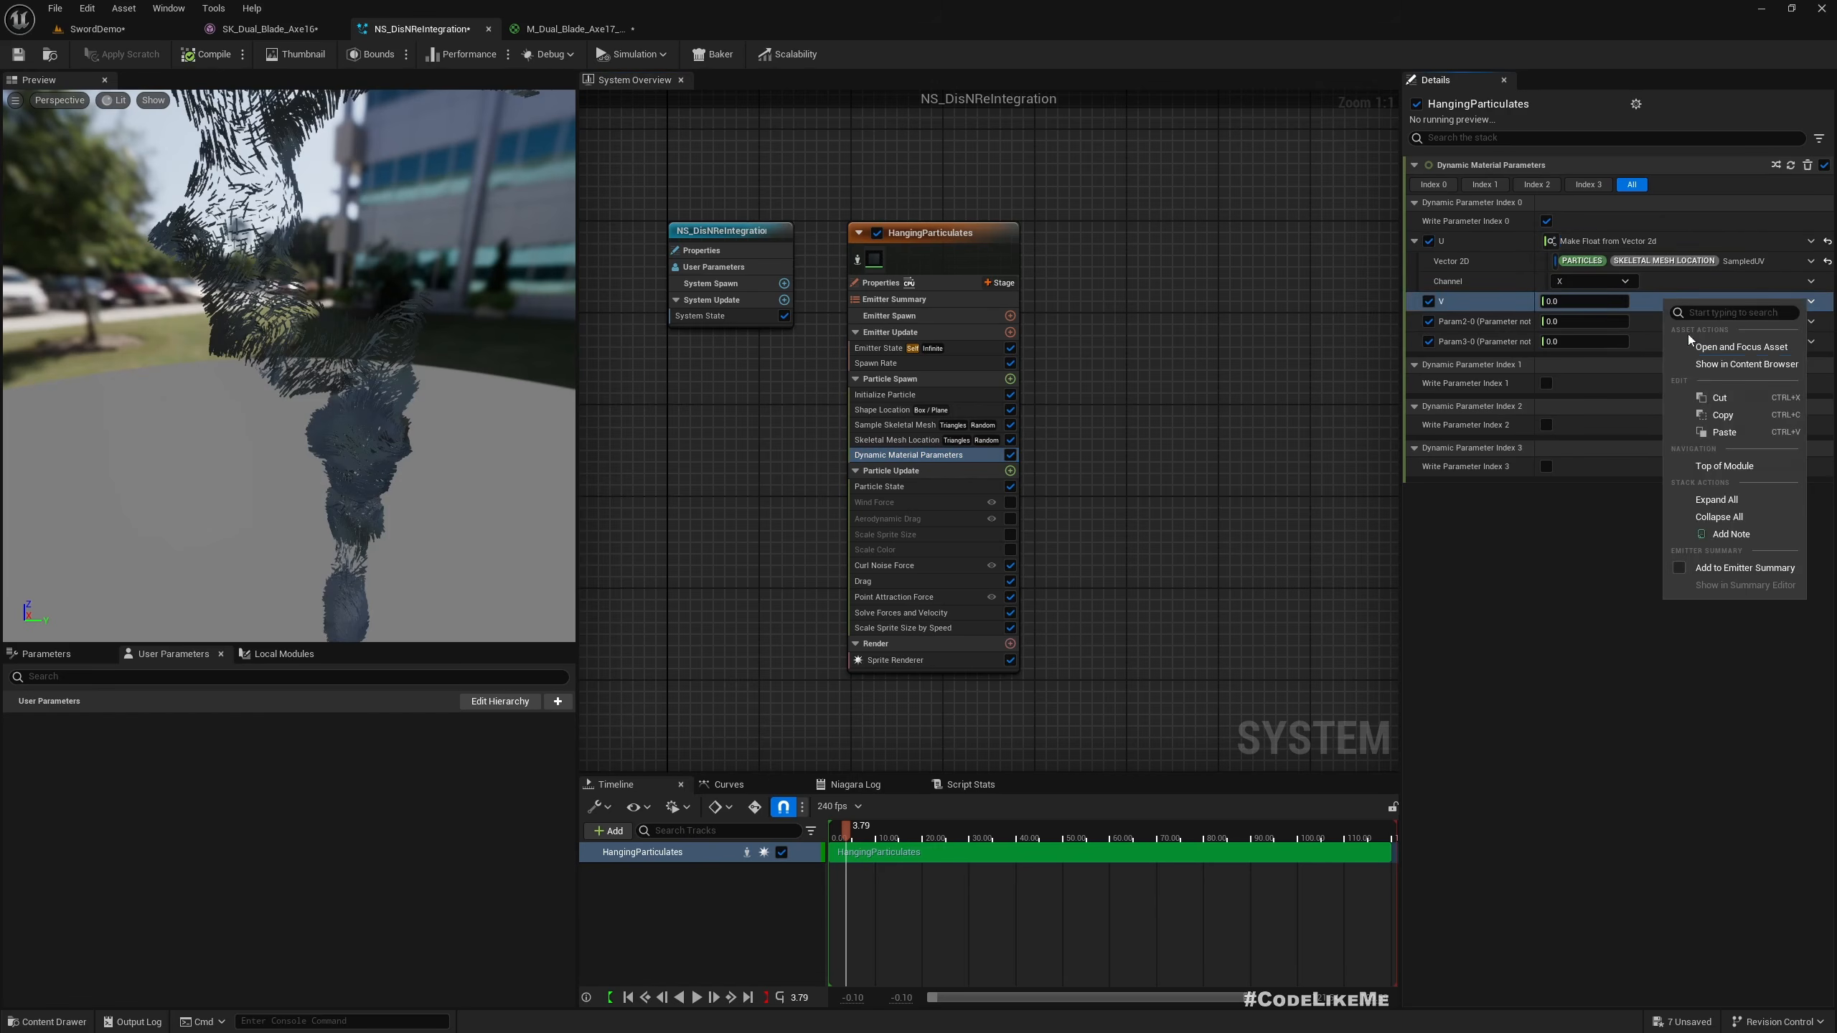
click(1722, 432)
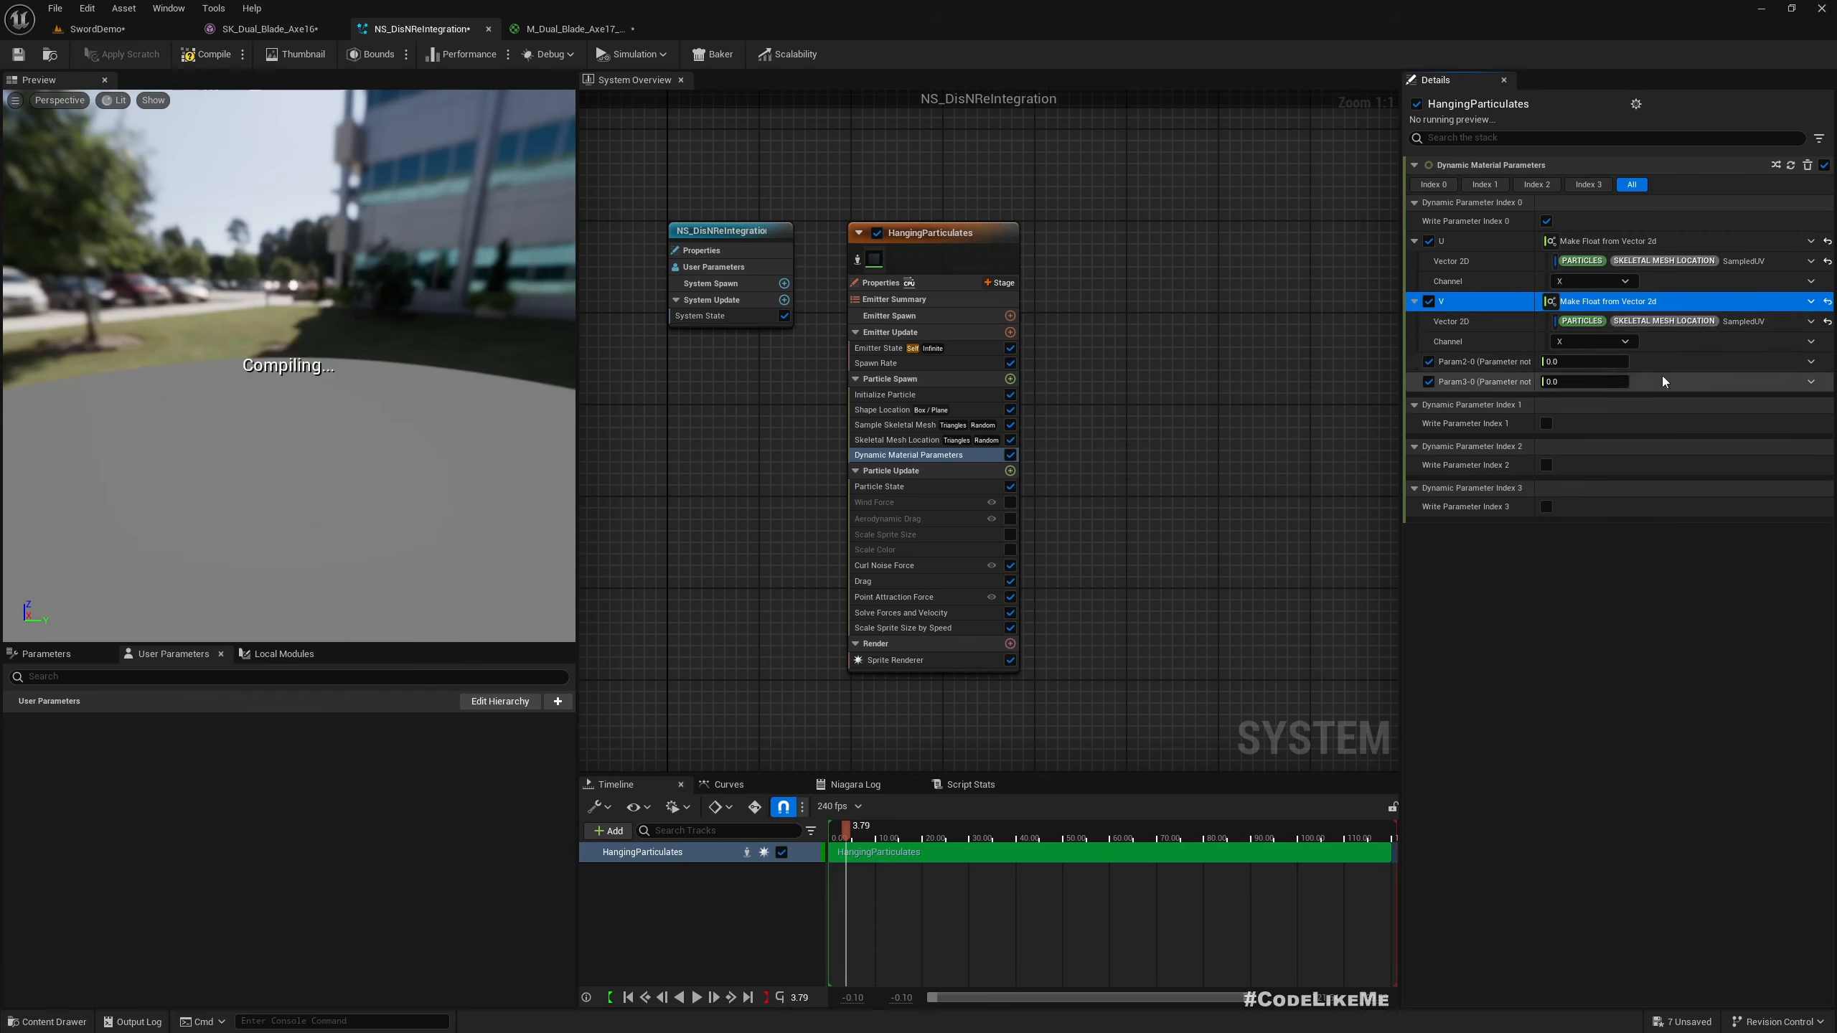
click(1582, 341)
click(1583, 378)
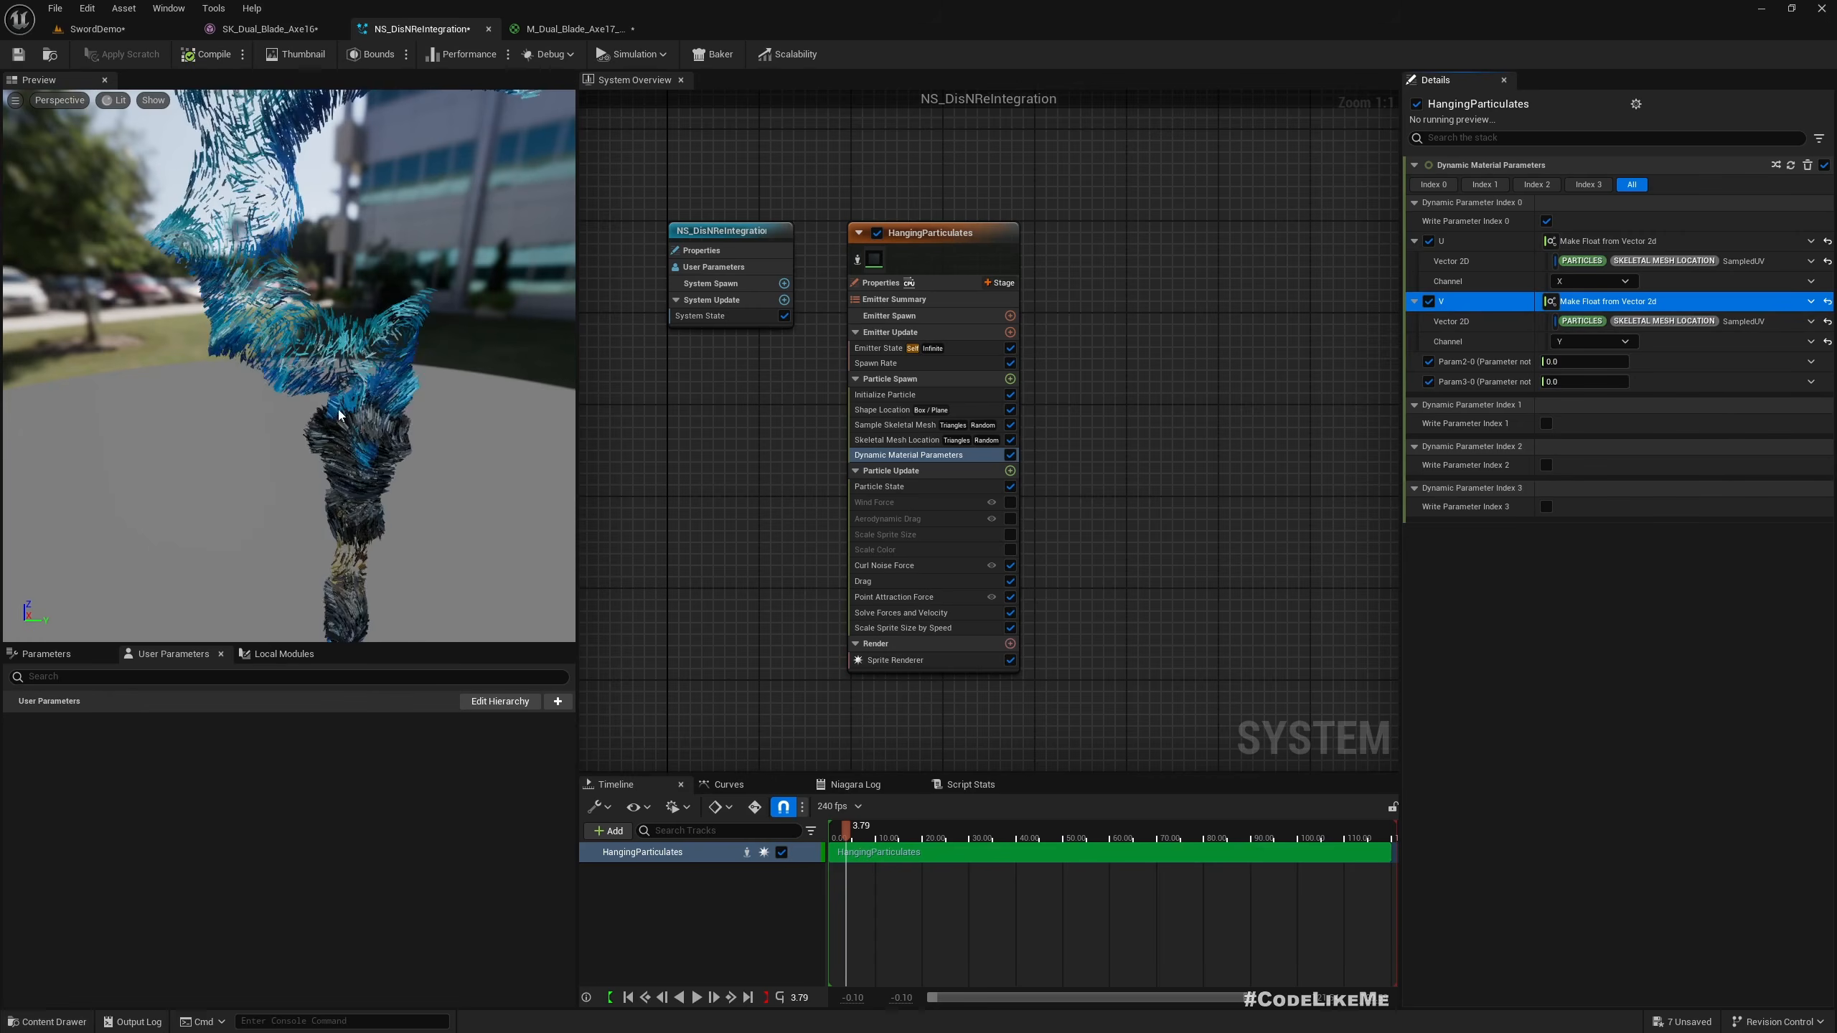
Inspect the axe particles' colours in the Niagara preview and in the fullscreen SwordDemo viewport with the actor deselected
mouse_move(289, 361)
mouse_down()
mouse_move(449, 348)
mouse_move(304, 353)
mouse_up()
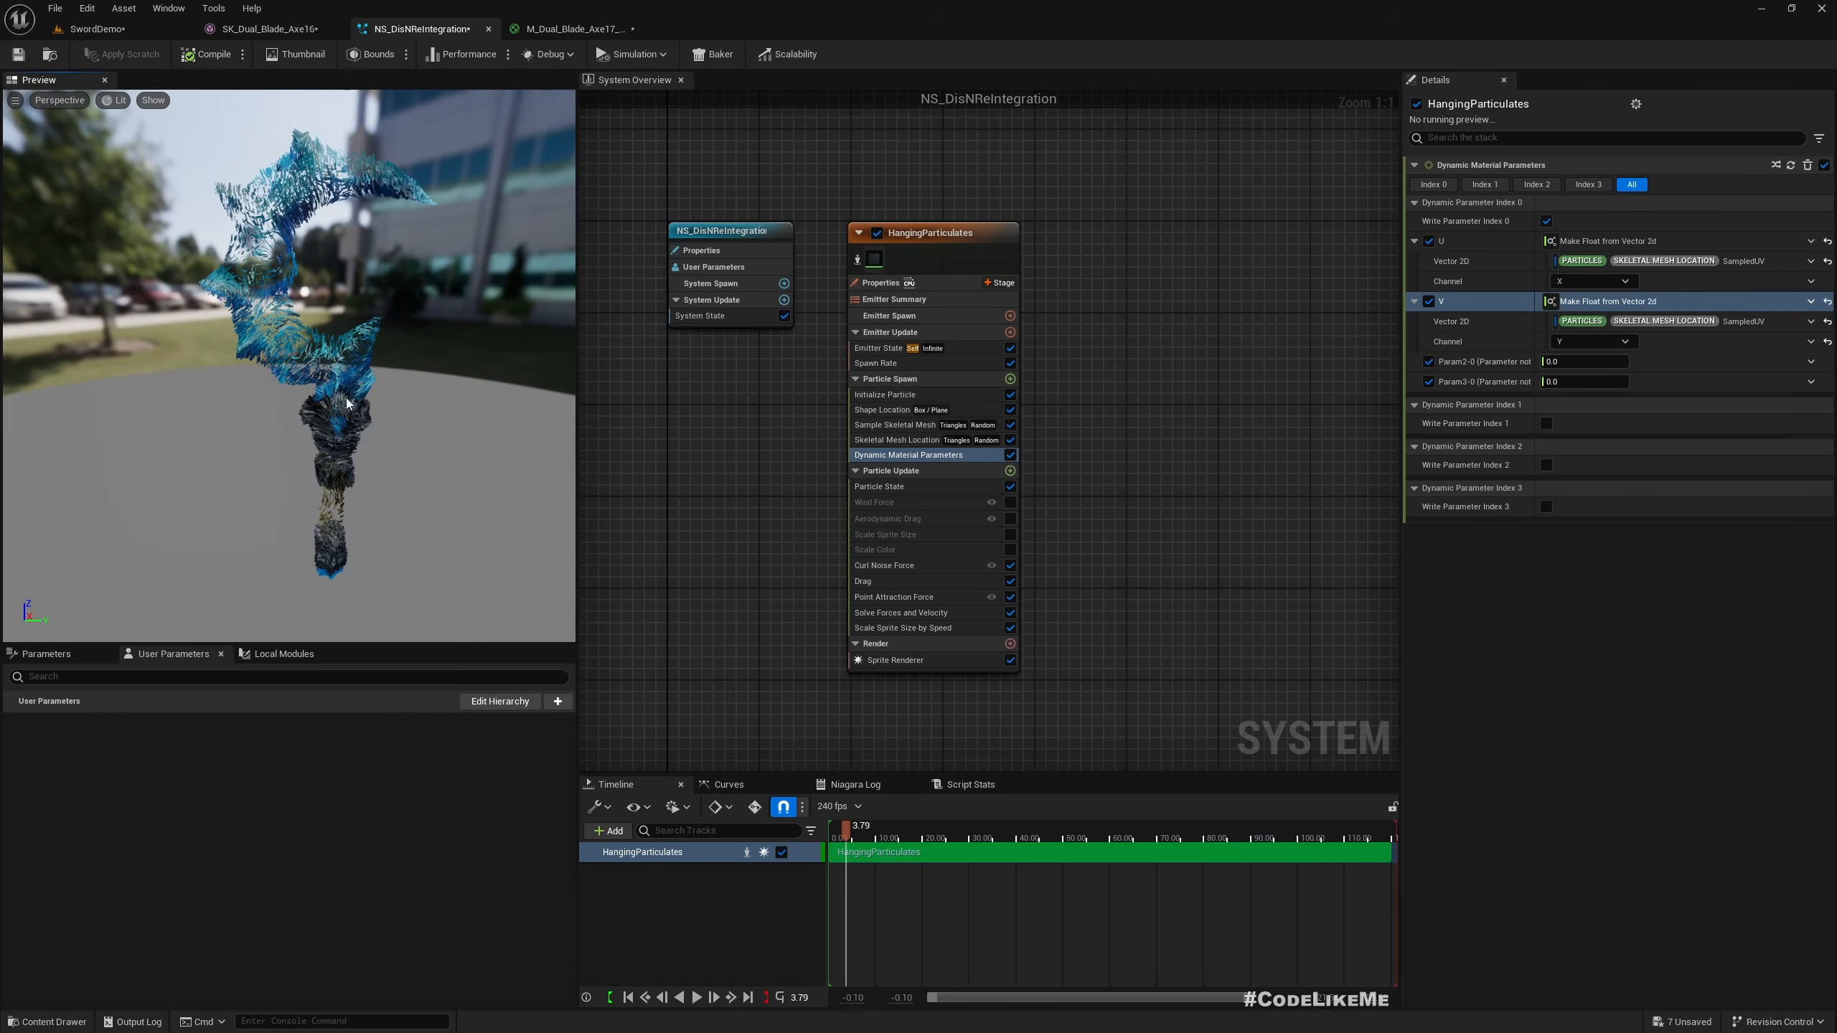
drag(301, 322, 151, 328)
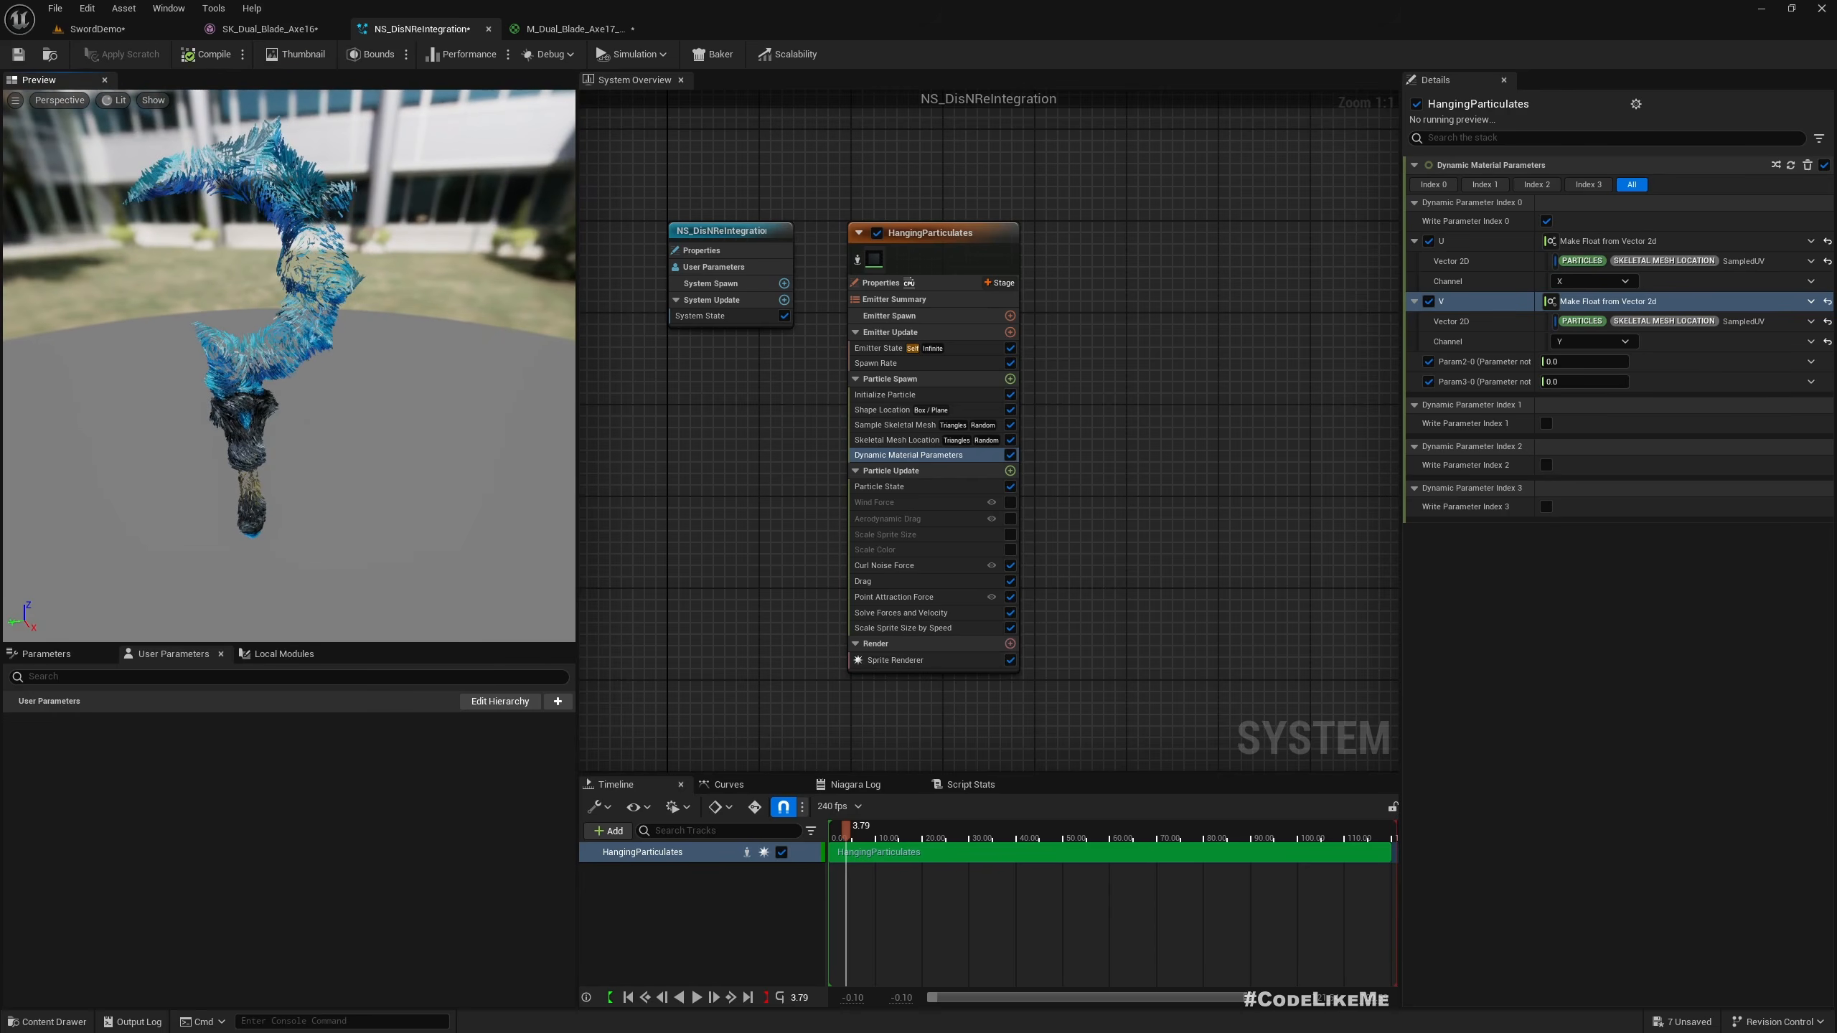
click(116, 30)
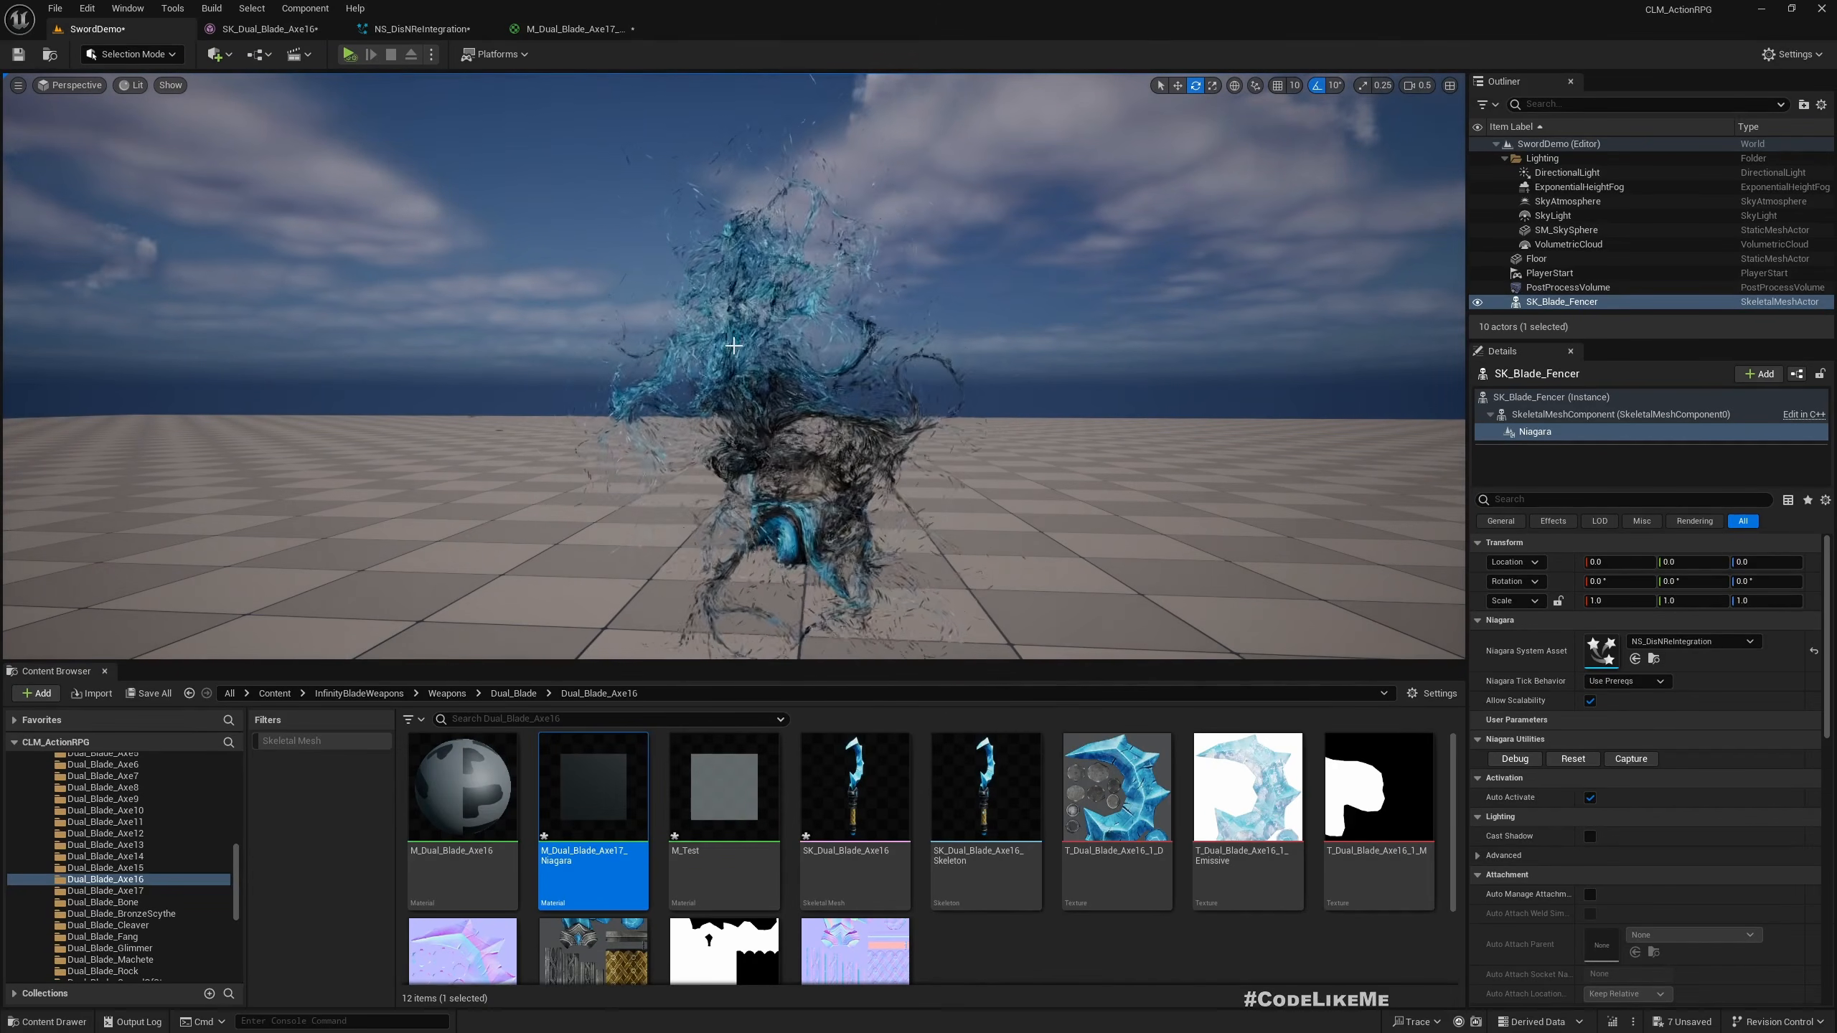
right_drag(450, 254, 507, 289)
key(F11)
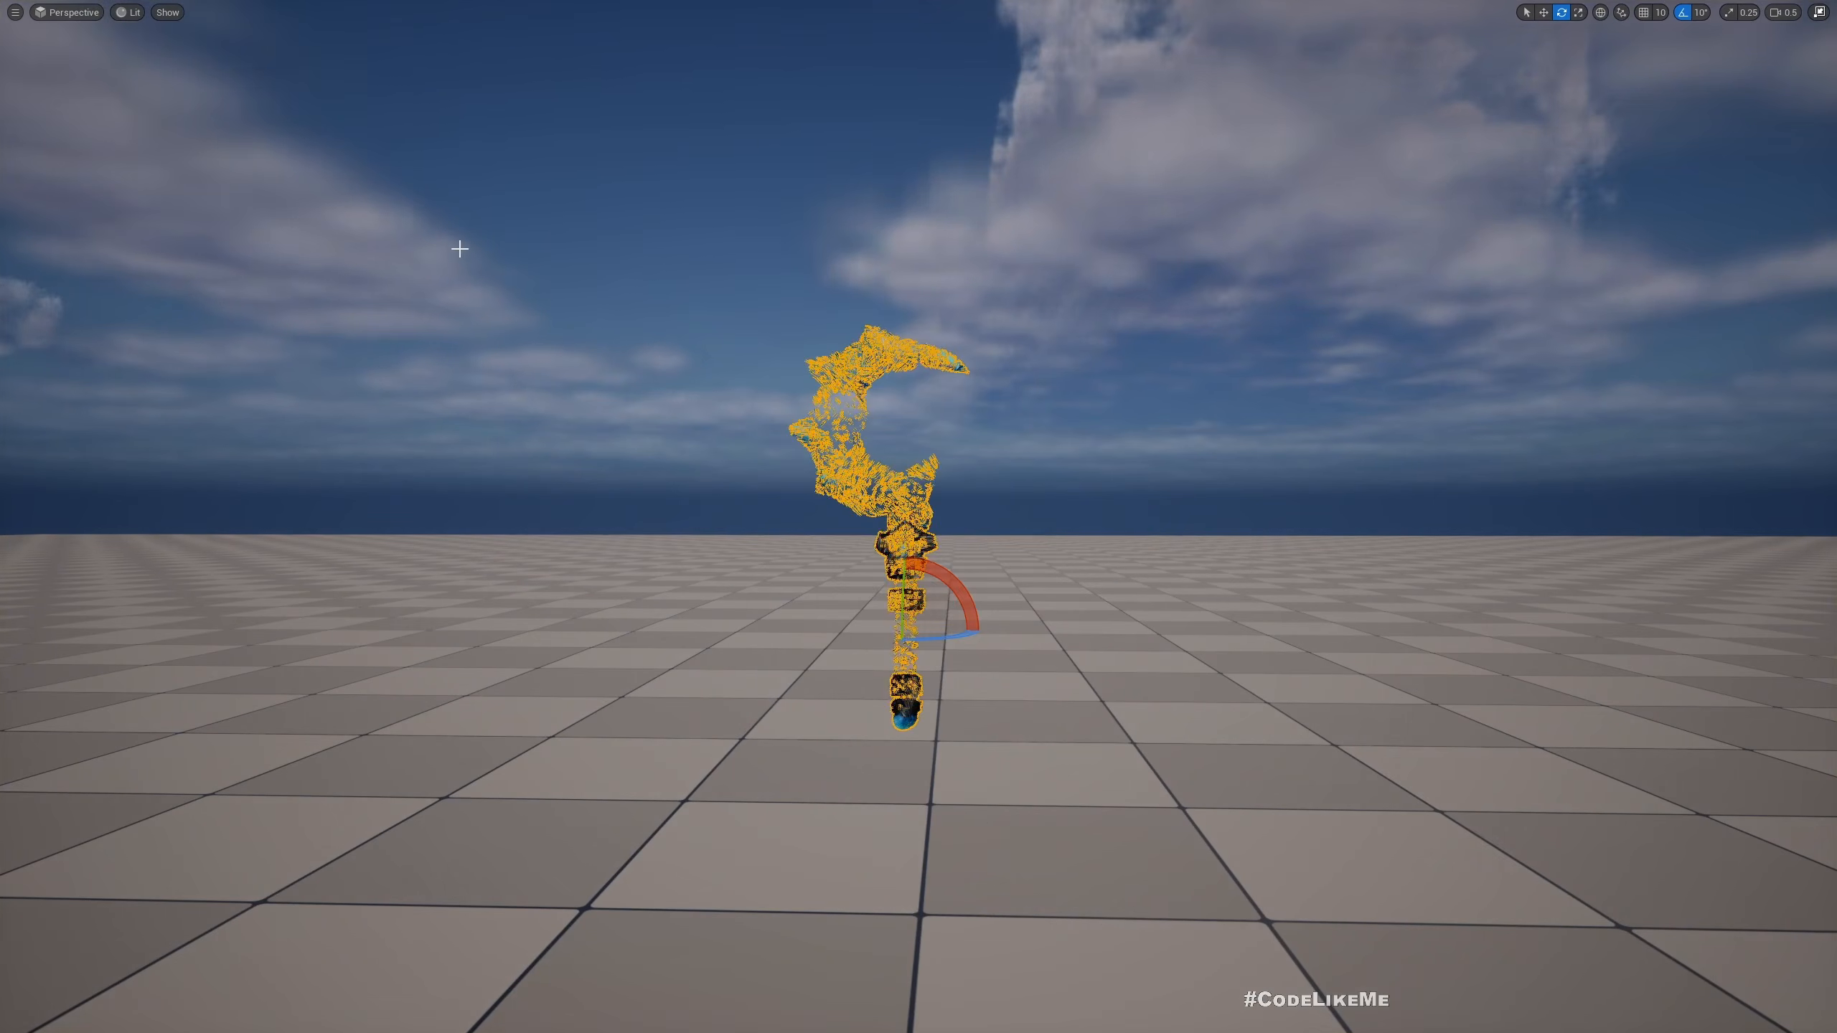
click(460, 247)
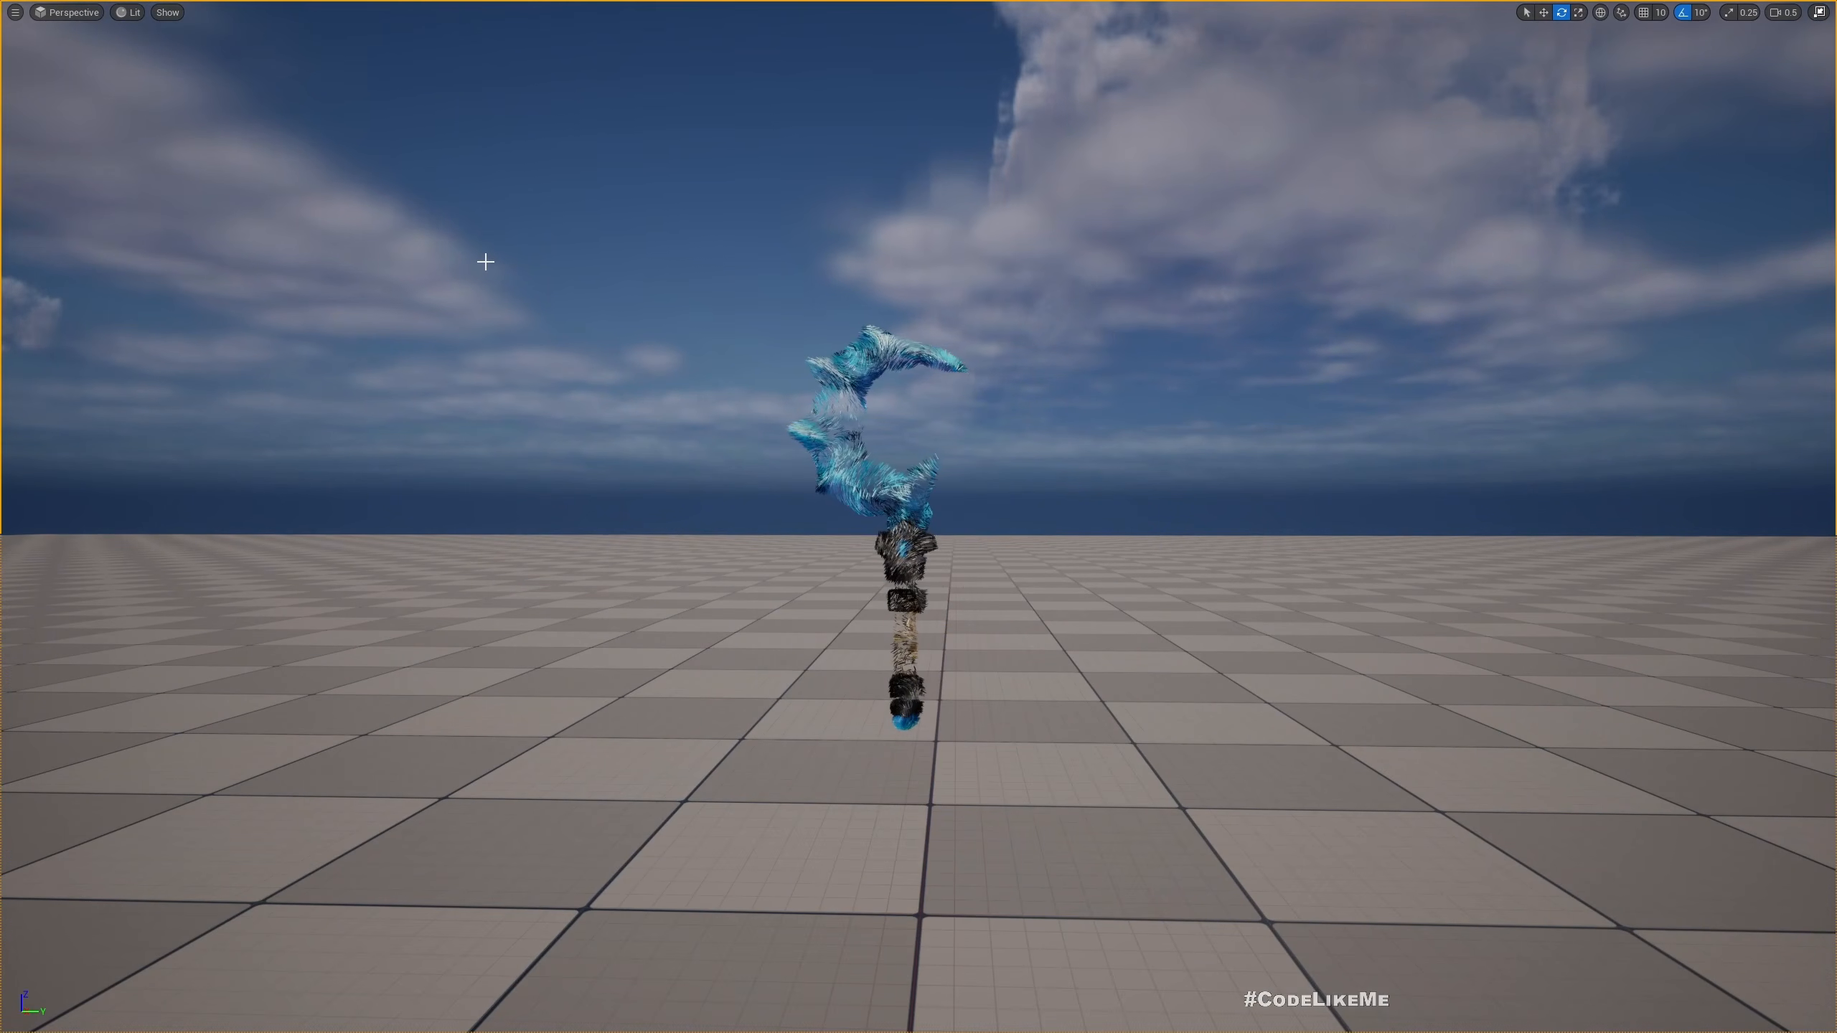
scroll(491, 270, up, 3)
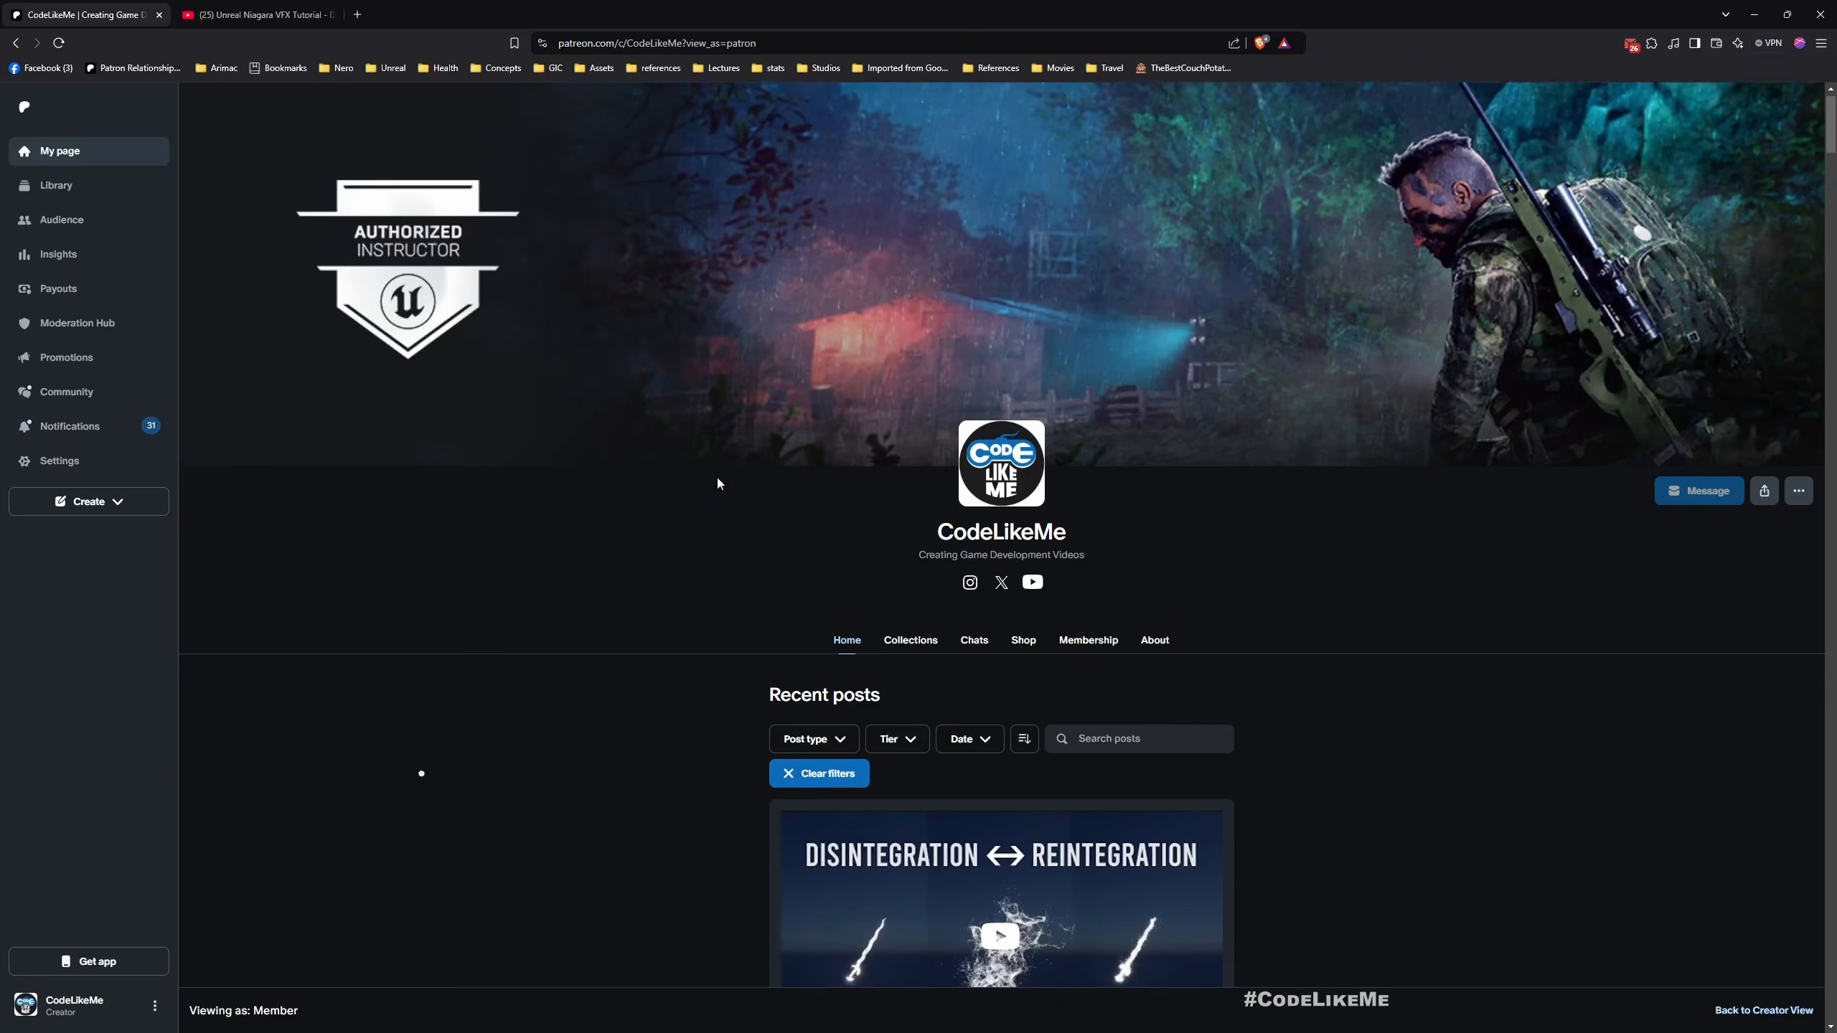
Browse the recent posts on the CodeLikeMe Patreon page
scroll(718, 476, down, 5)
scroll(720, 482, down, 15)
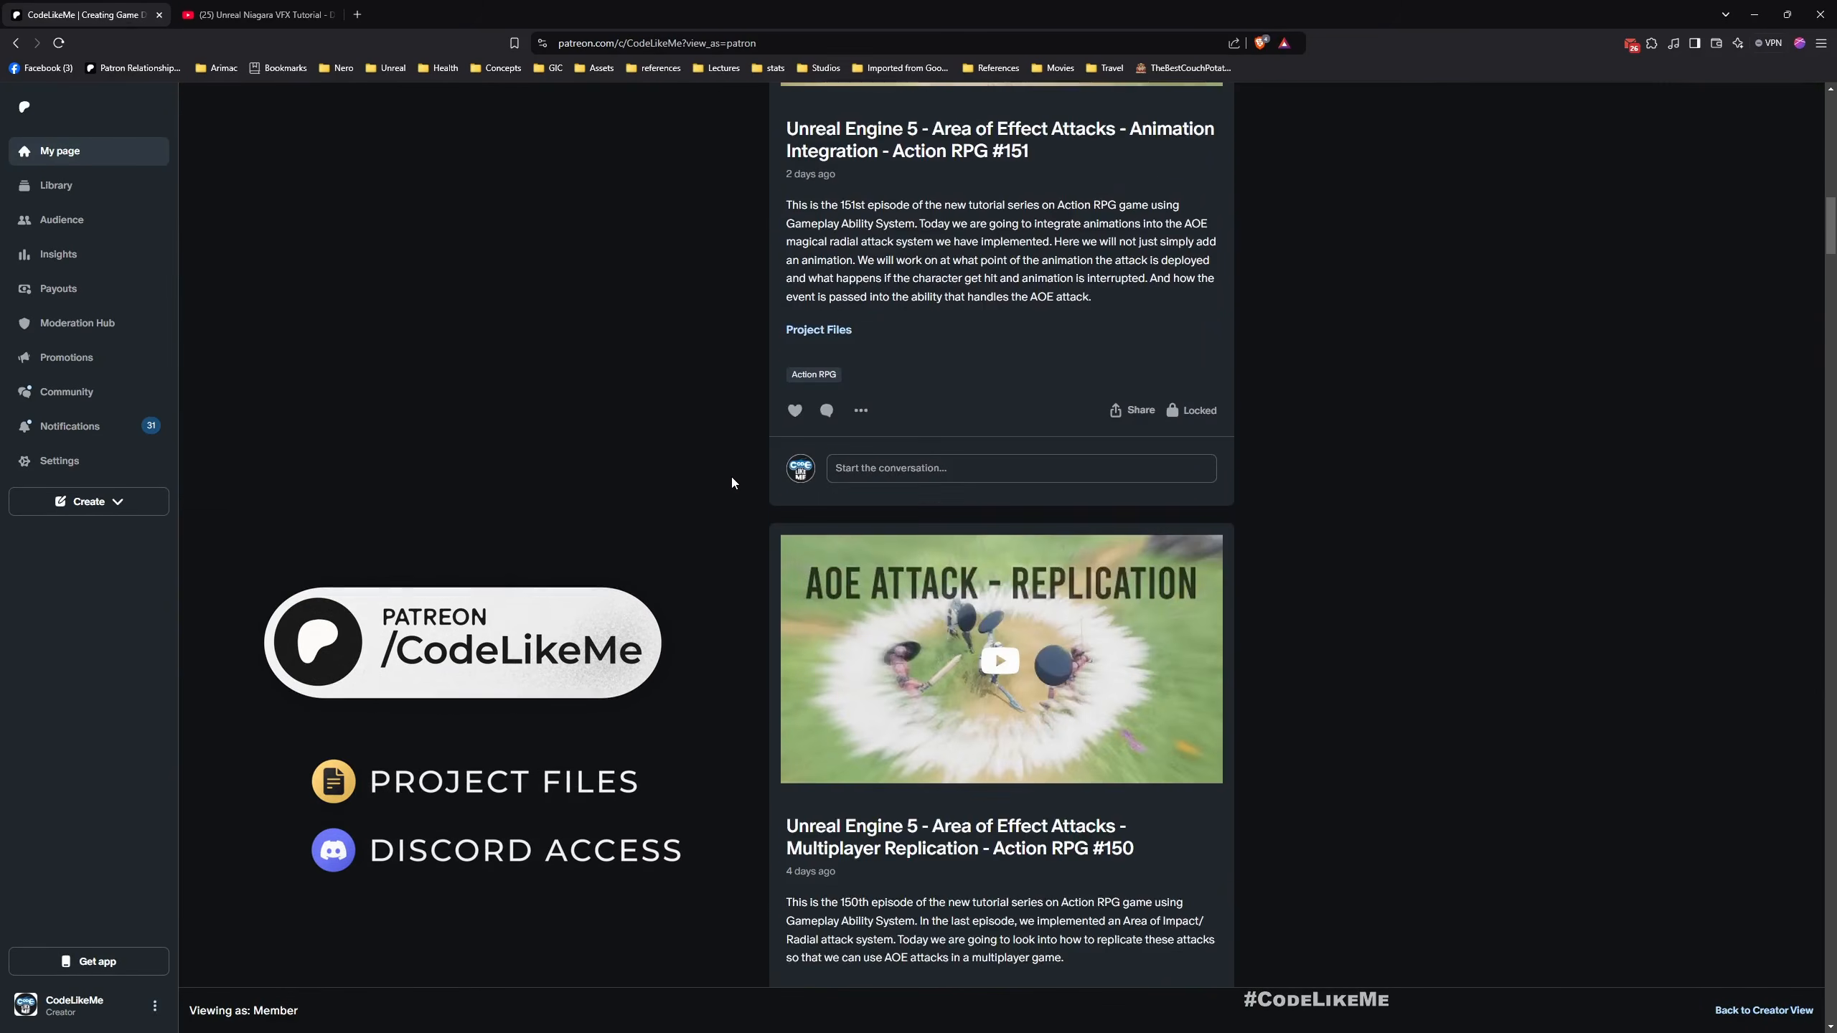
scroll(736, 480, down, 20)
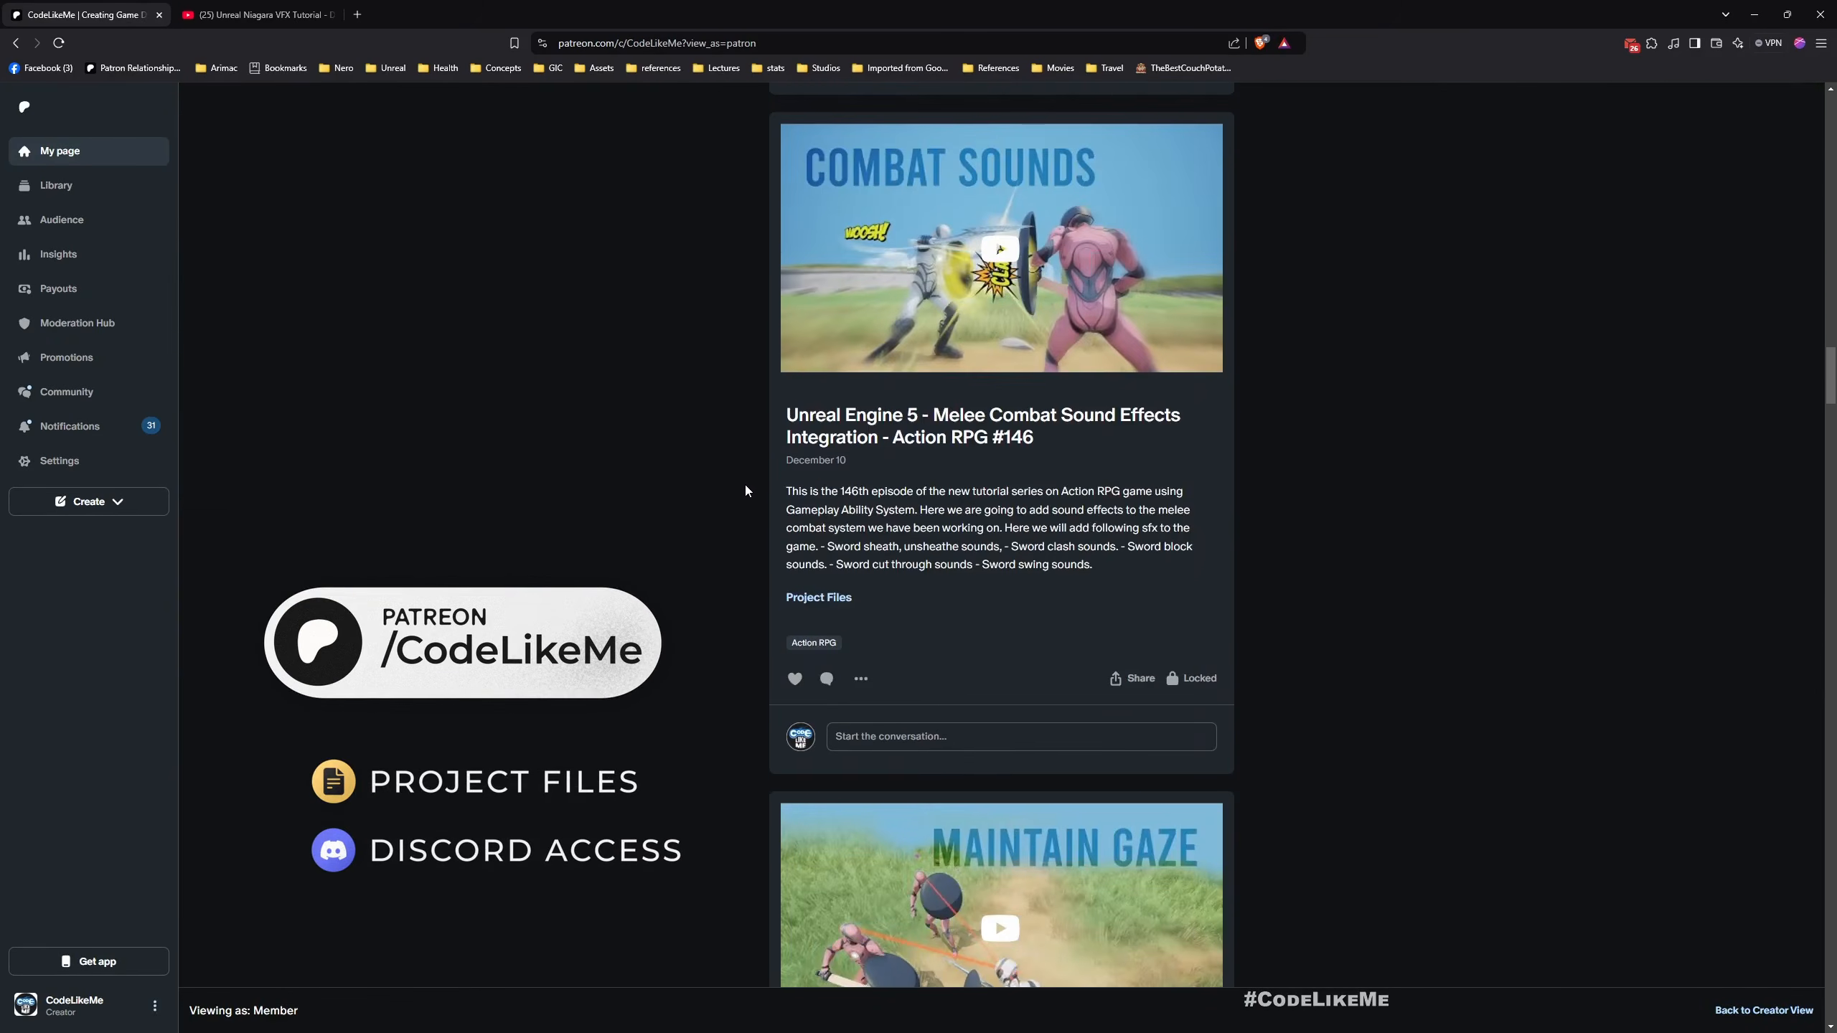
scroll(750, 496, down, 20)
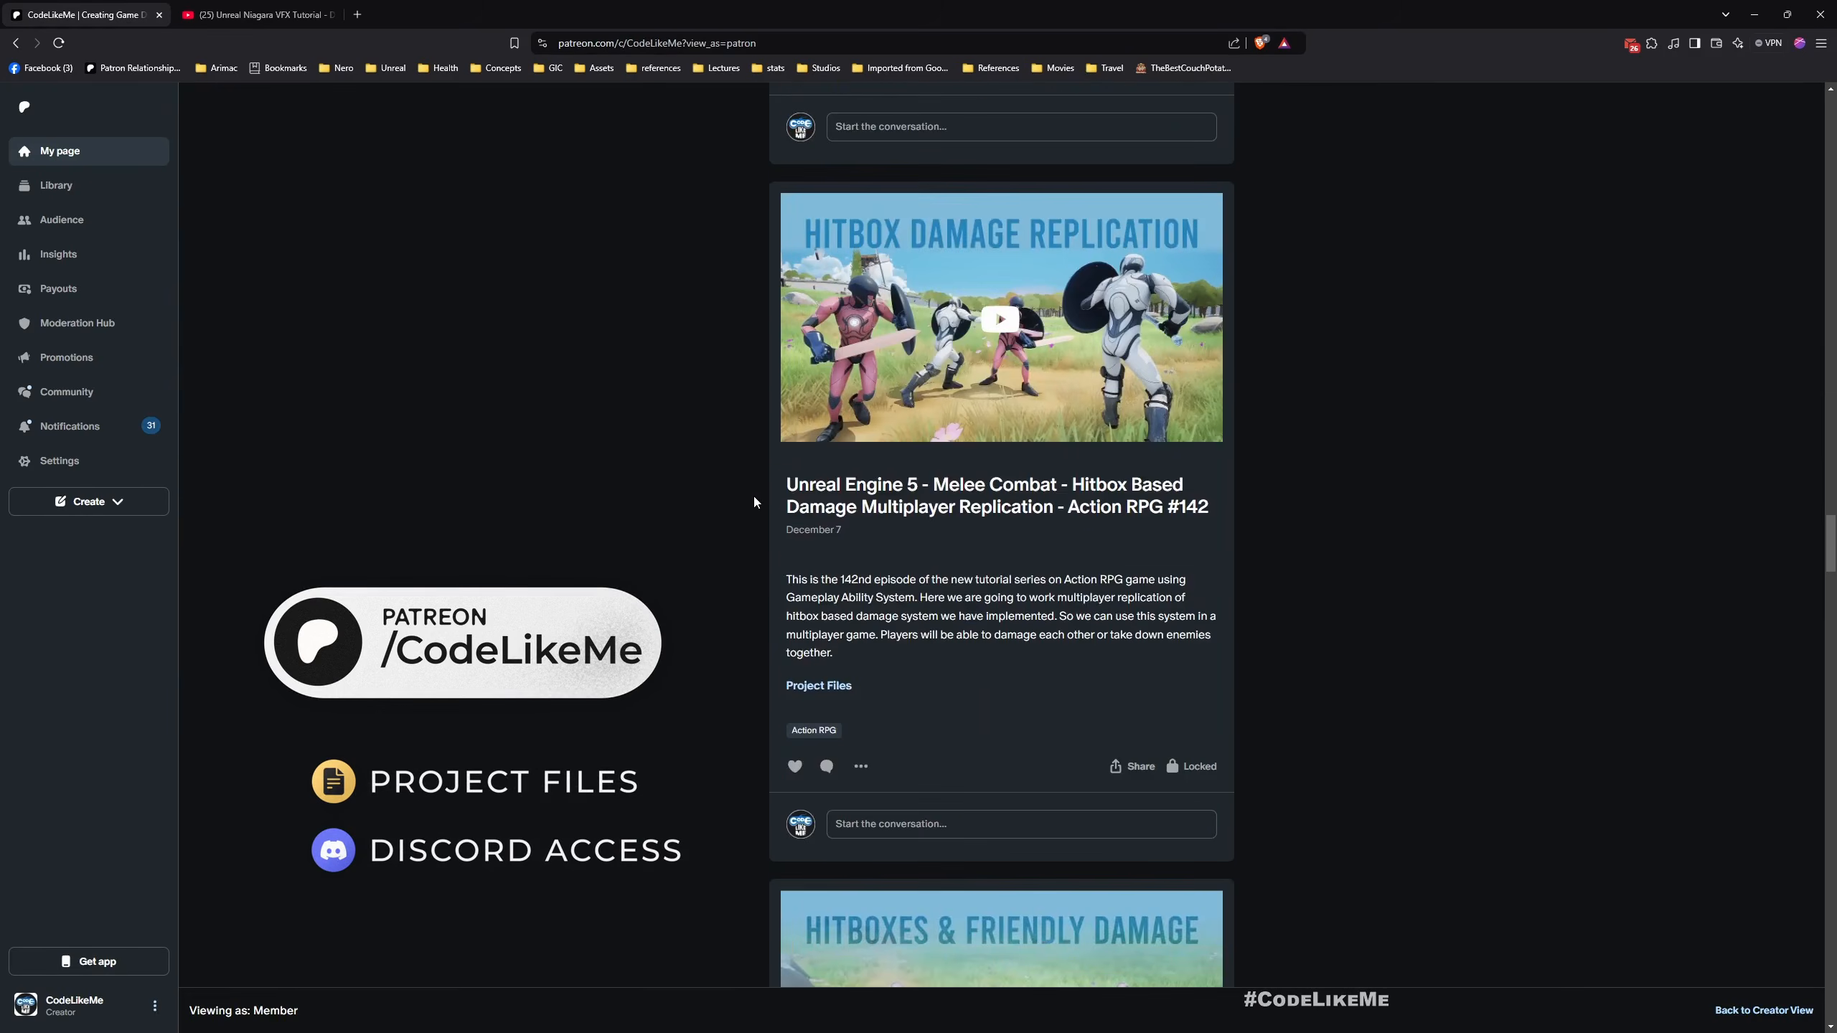
scroll(753, 509, down, 20)
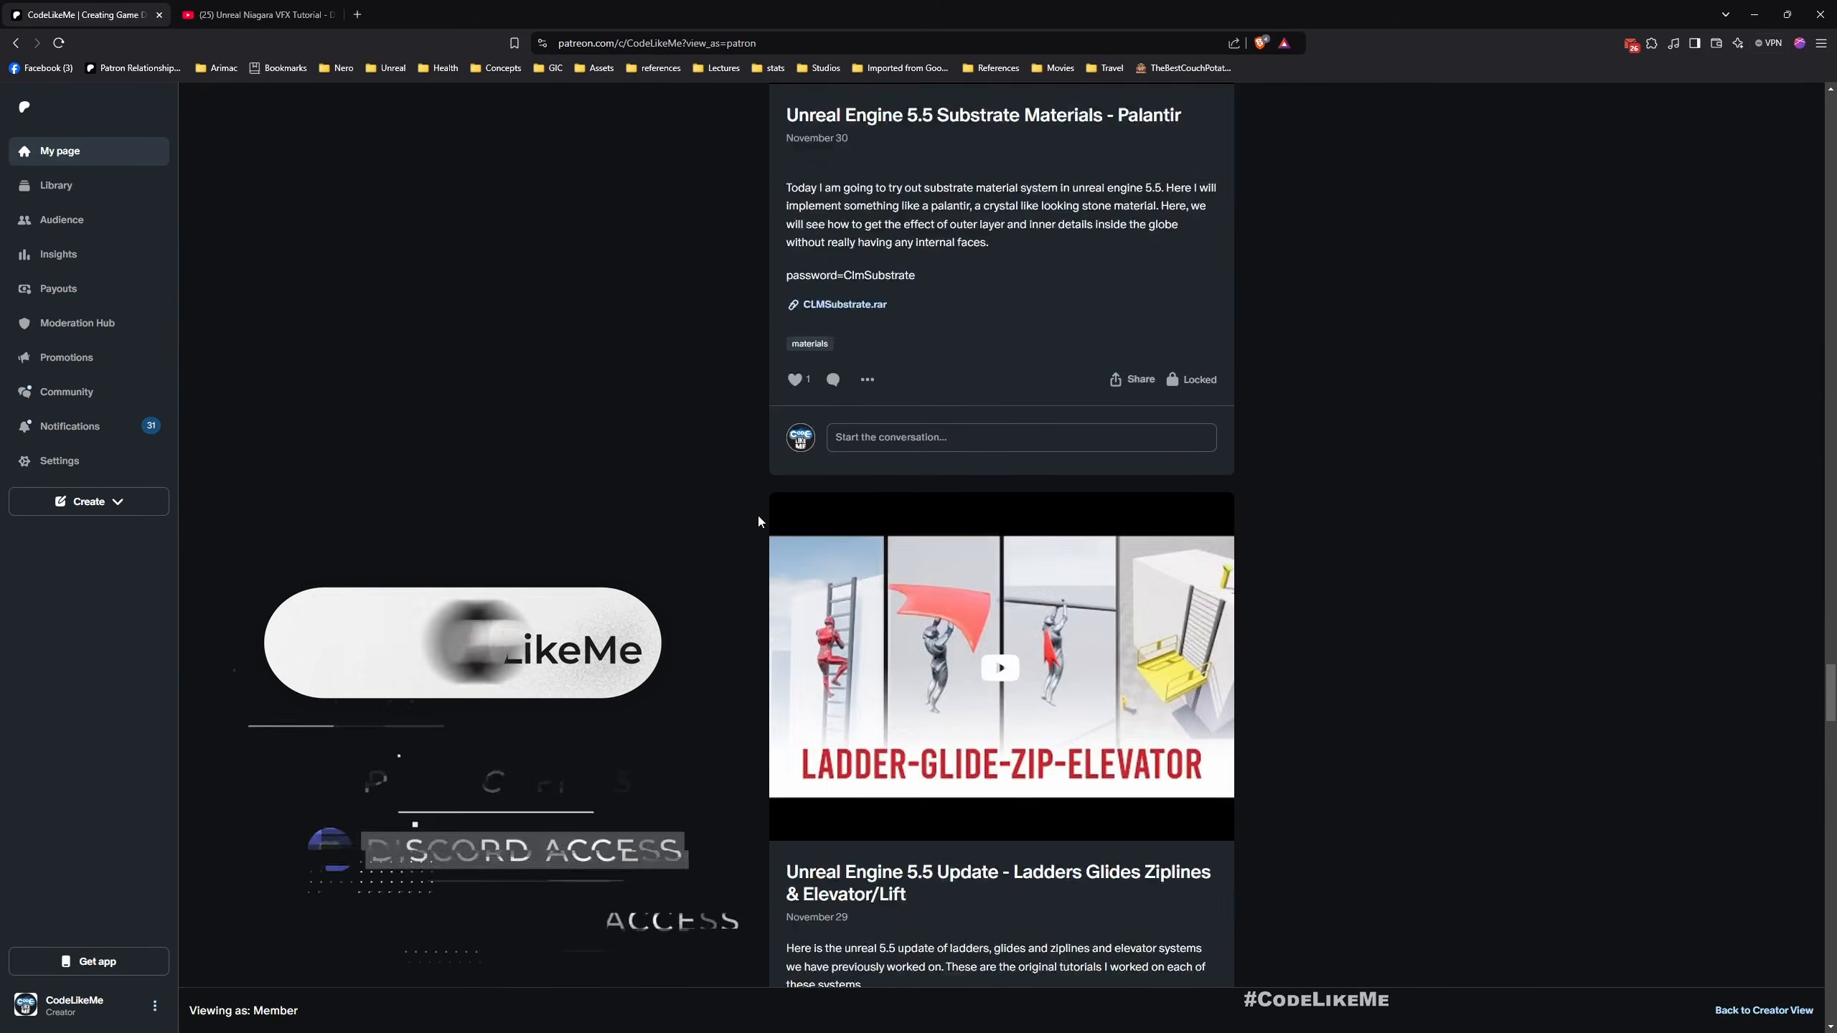
scroll(761, 515, down, 20)
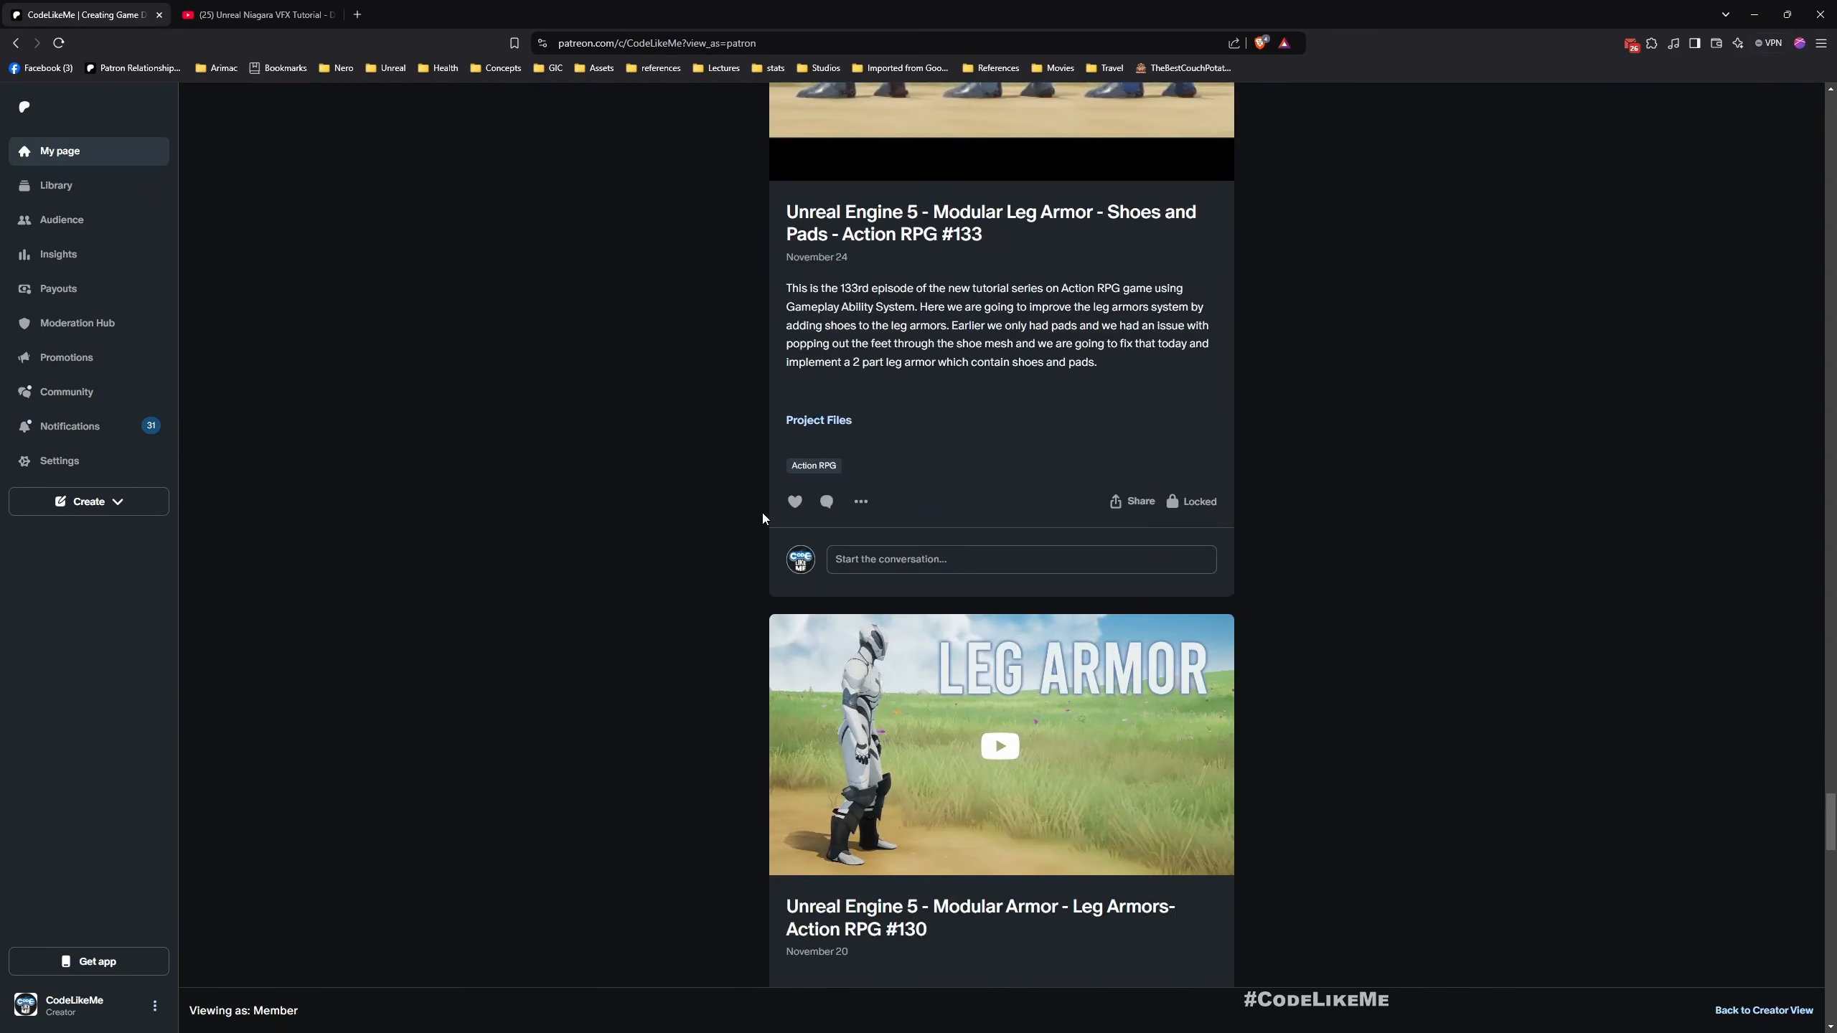